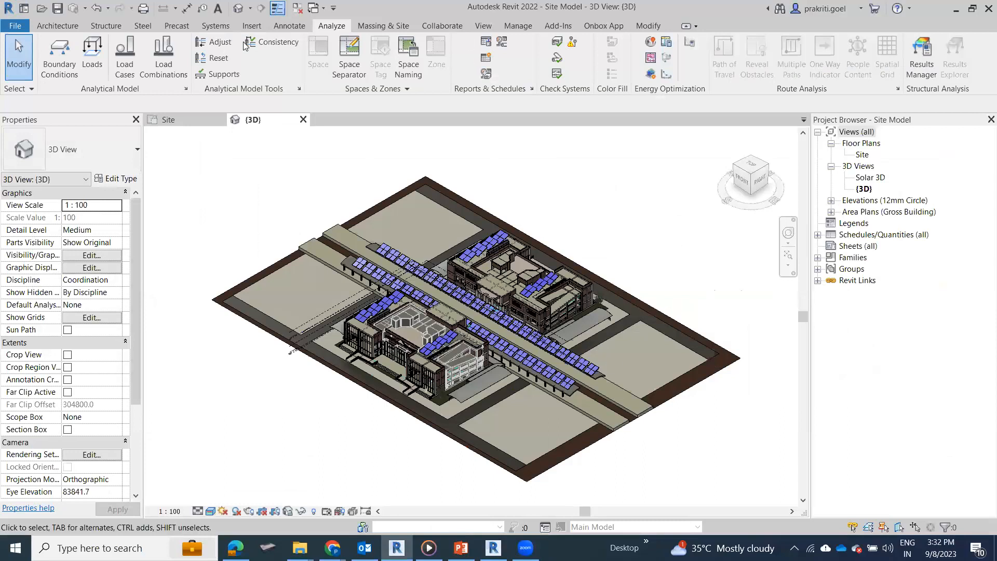
Step: Search the project location for "Delhi, India" and choose the New Delhi, India match
click(518, 26)
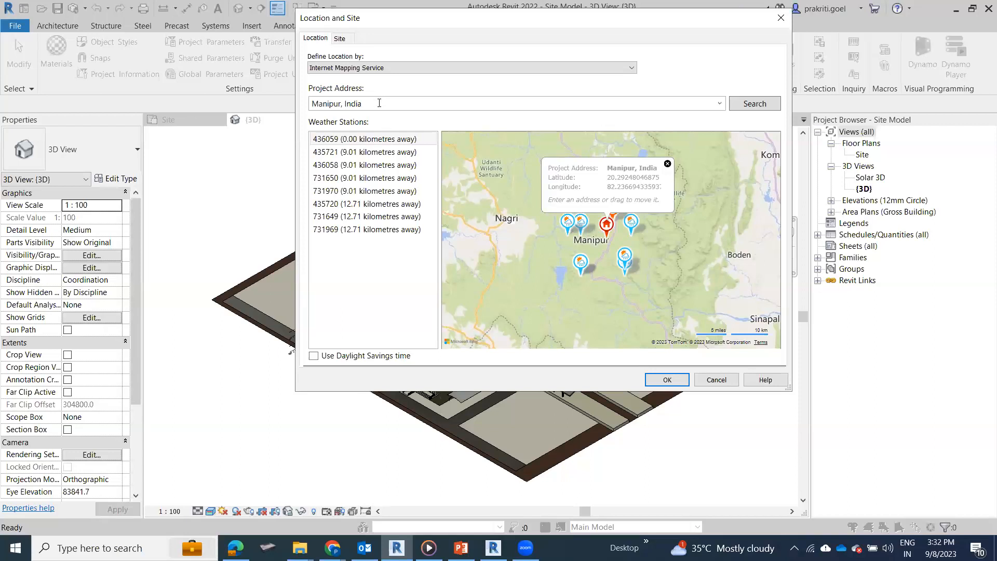
key(ctrl+a)
text(Delhi, India)
click(757, 105)
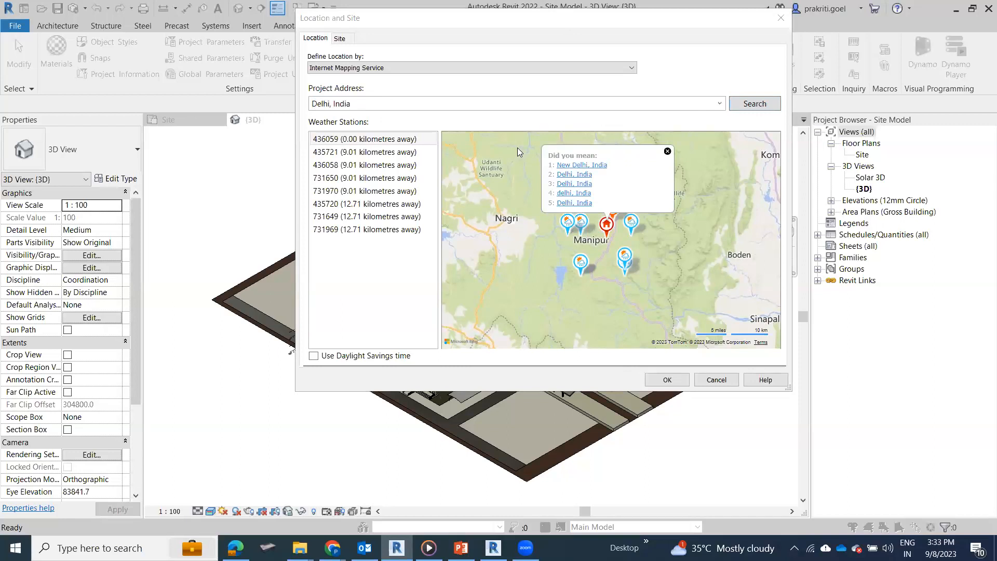
click(576, 164)
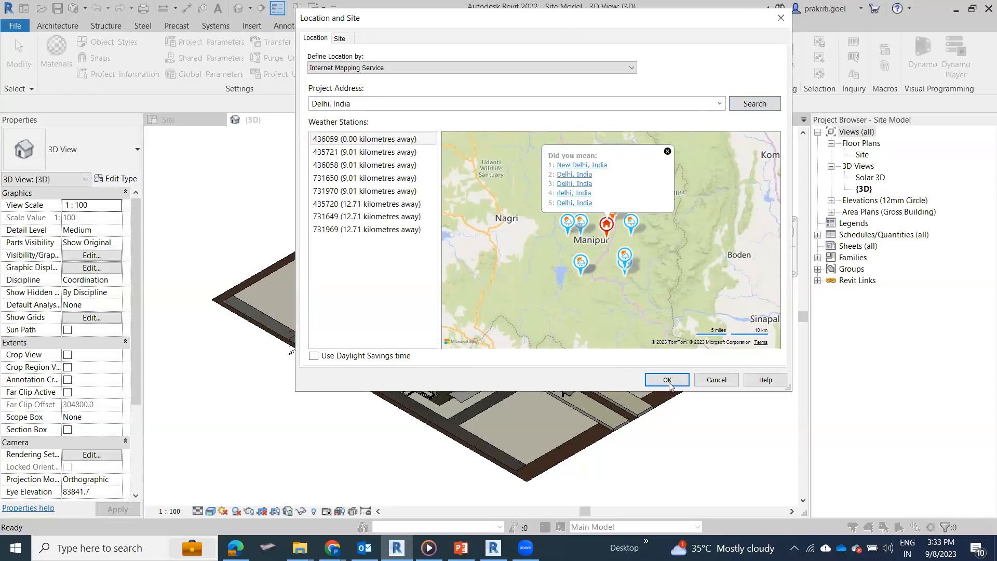
Step: Move the project marker on the map west of Rajiv Chowk, to about latitude 28.630, longitude 77.210
scroll(644, 324, up, 5)
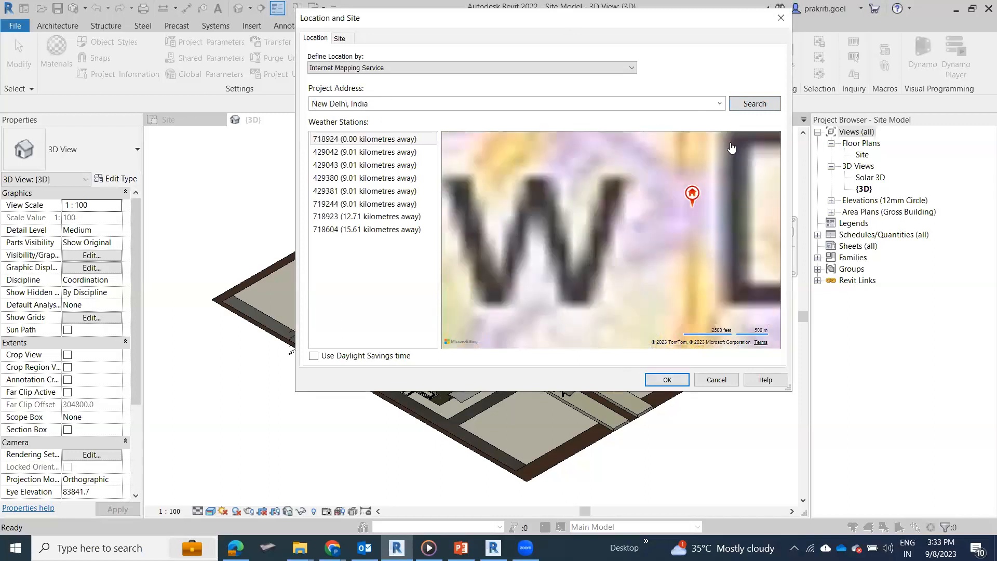
scroll(581, 239, down, 3)
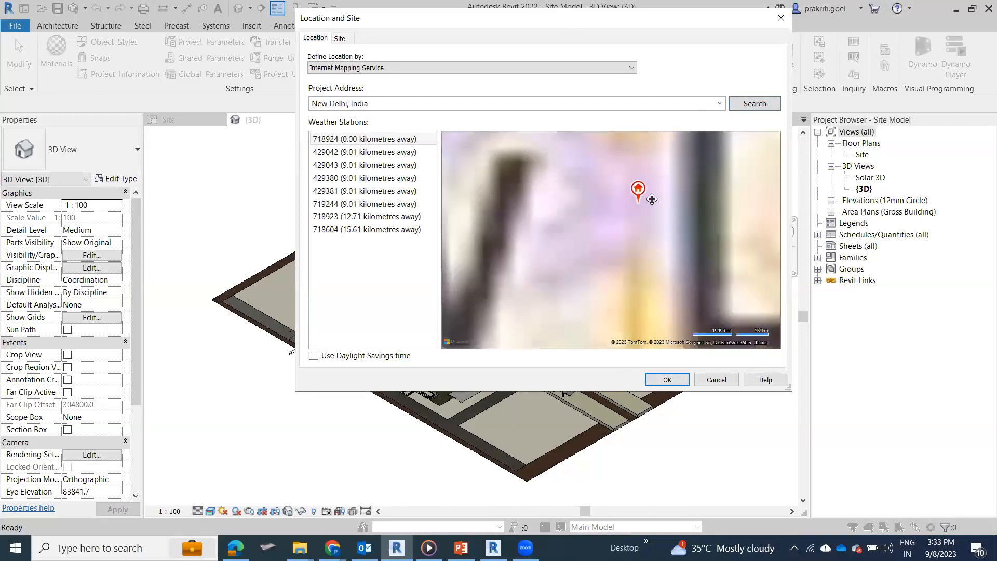
scroll(626, 233, up, 3)
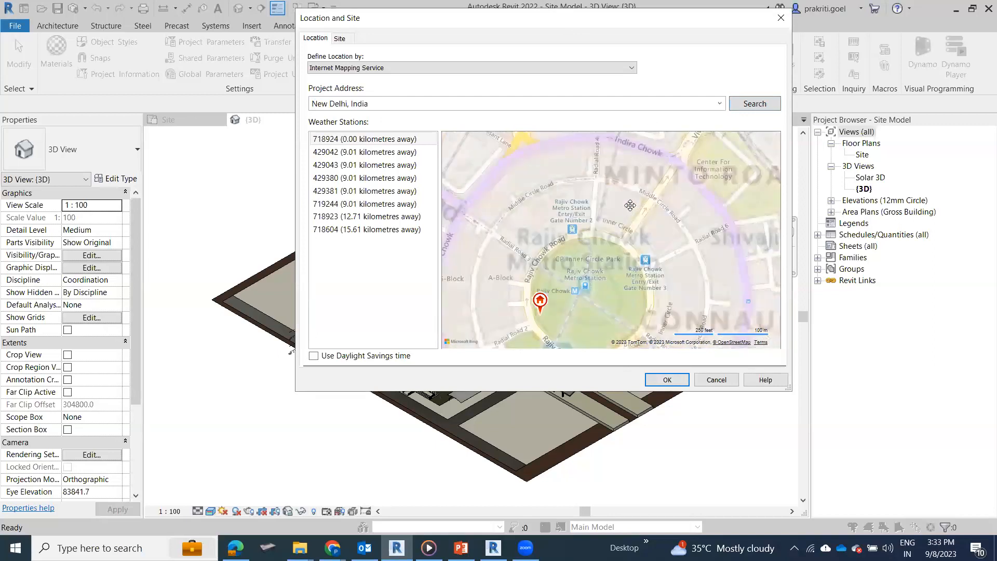
scroll(621, 231, down, 1)
scroll(664, 148, down, 2)
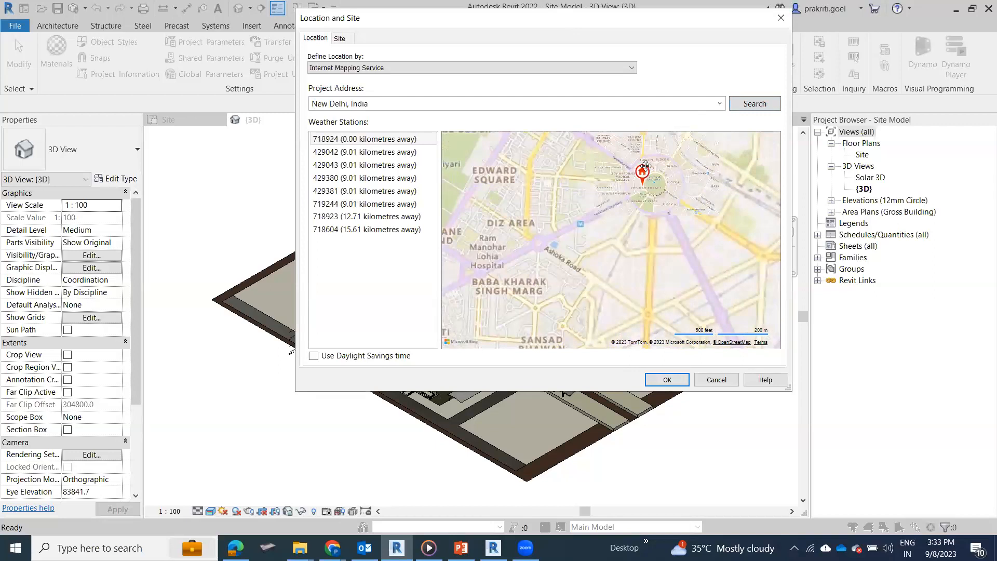
scroll(647, 169, up, 1)
drag(666, 170, 563, 214)
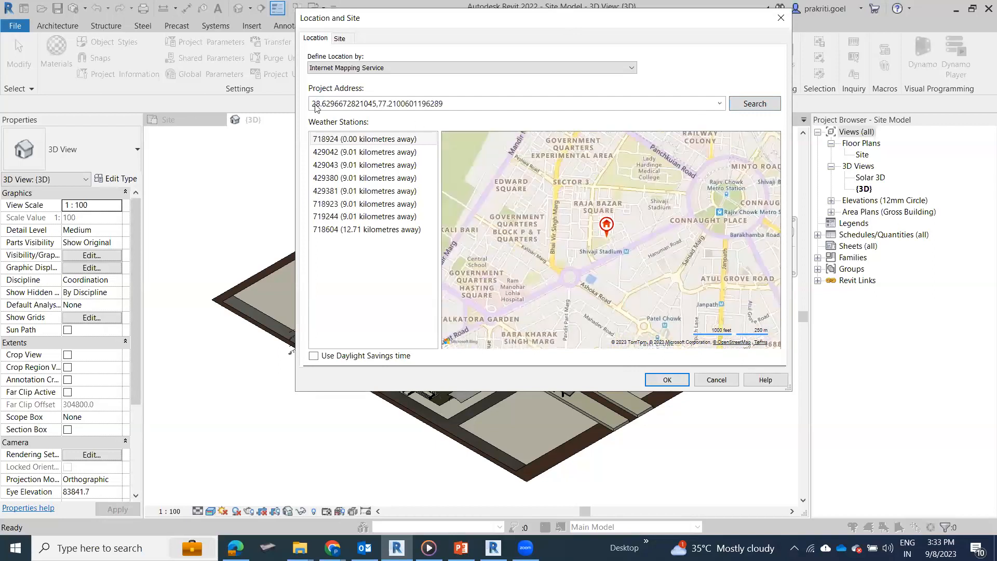
Step: Replace the project address with "Manipur, India", search for it and choose the first suggested match
double_click(418, 105)
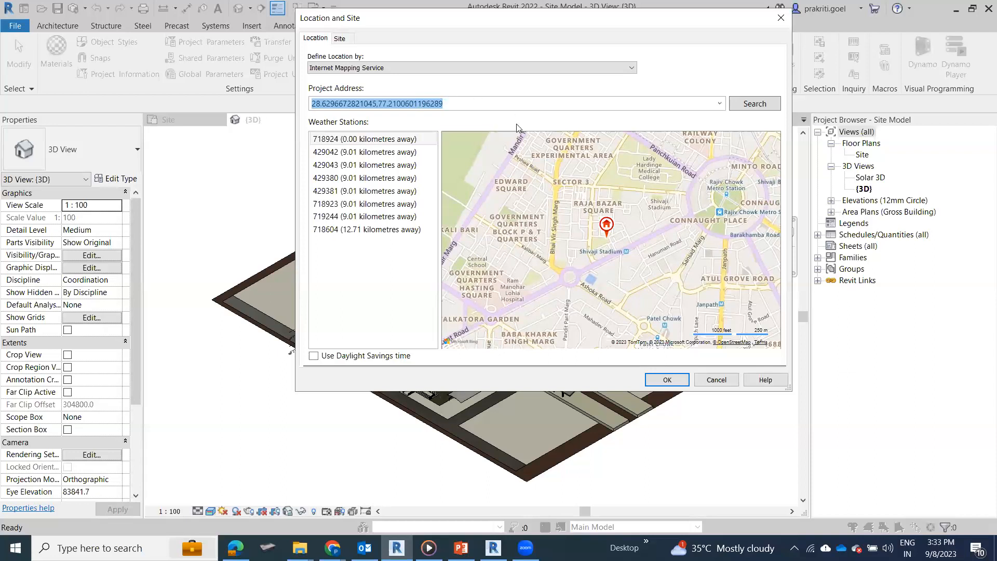
click(514, 107)
key(BackSpace)
key(BackSpace)
key(BackSpace)
key(BackSpace)
key(BackSpace)
key(BackSpace)
key(BackSpace)
key(BackSpace)
key(BackSpace)
key(BackSpace)
key(BackSpace)
key(BackSpace)
key(BackSpace)
key(BackSpace)
key(BackSpace)
key(BackSpace)
key(BackSpace)
key(BackSpace)
key(BackSpace)
key(BackSpace)
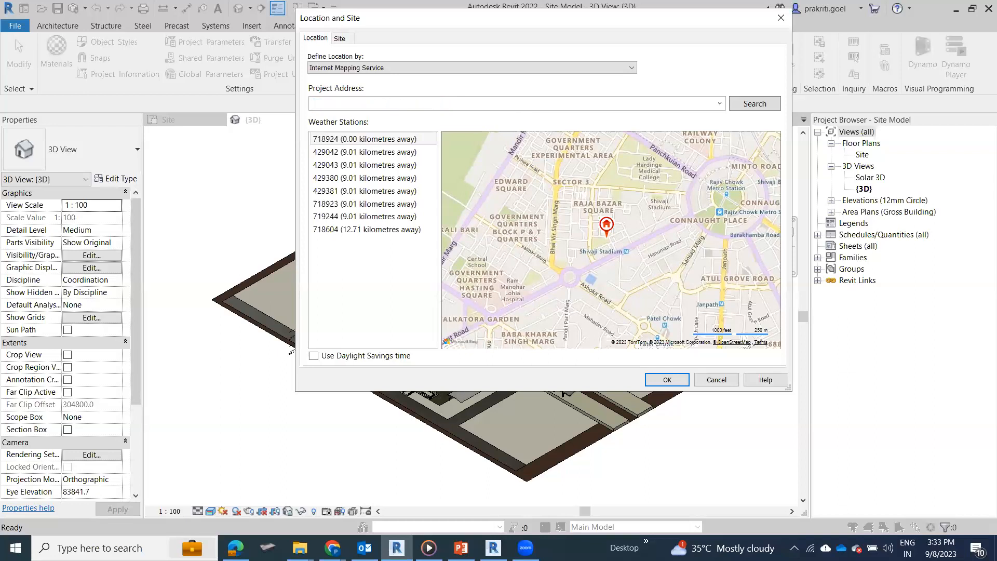
text(Manipur, India)
click(686, 102)
click(775, 101)
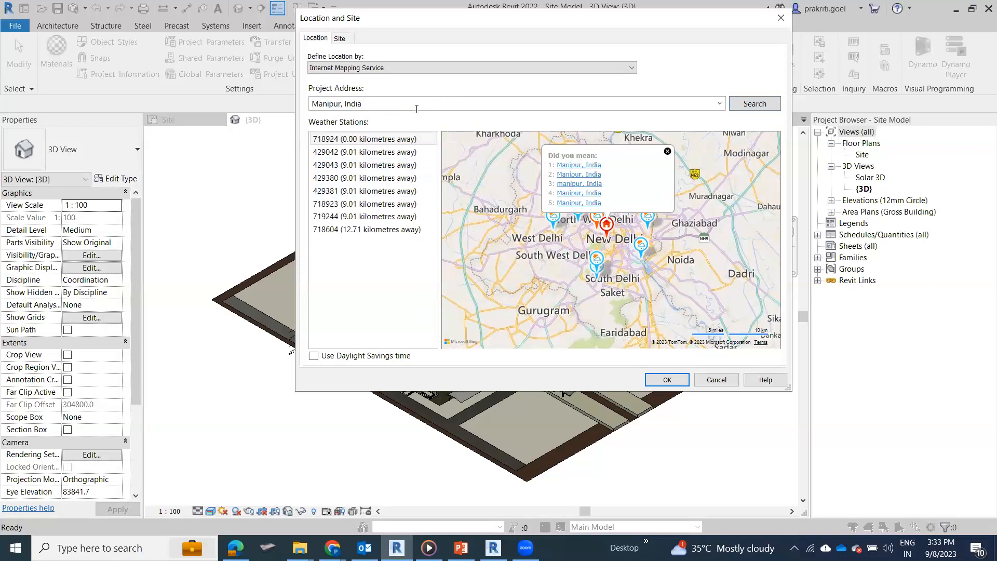
click(582, 183)
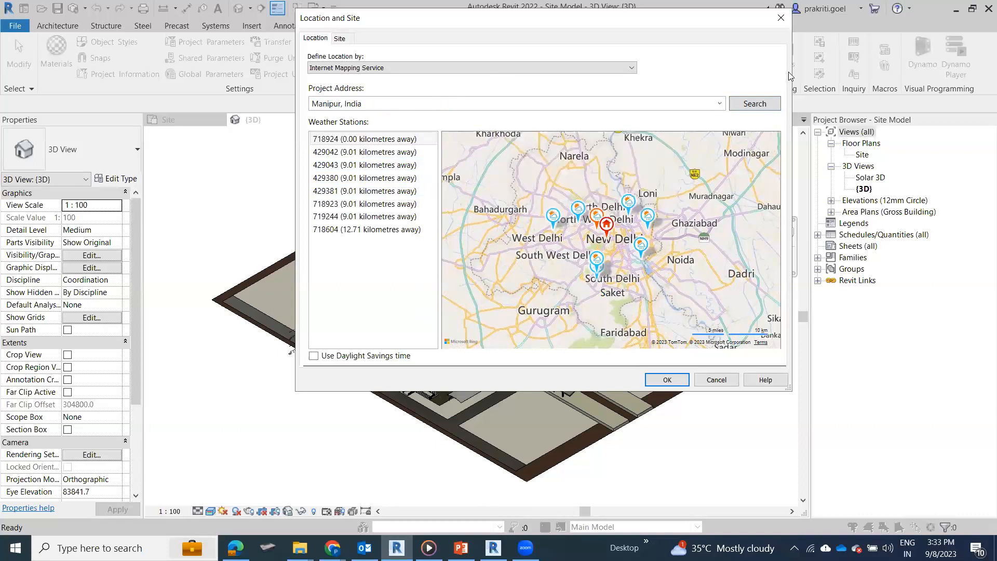
click(755, 103)
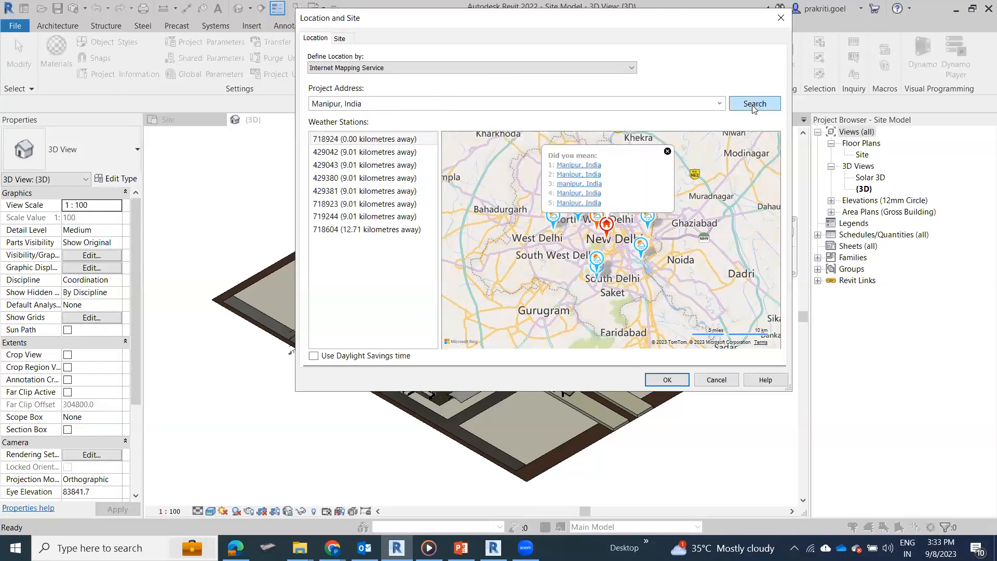
click(585, 165)
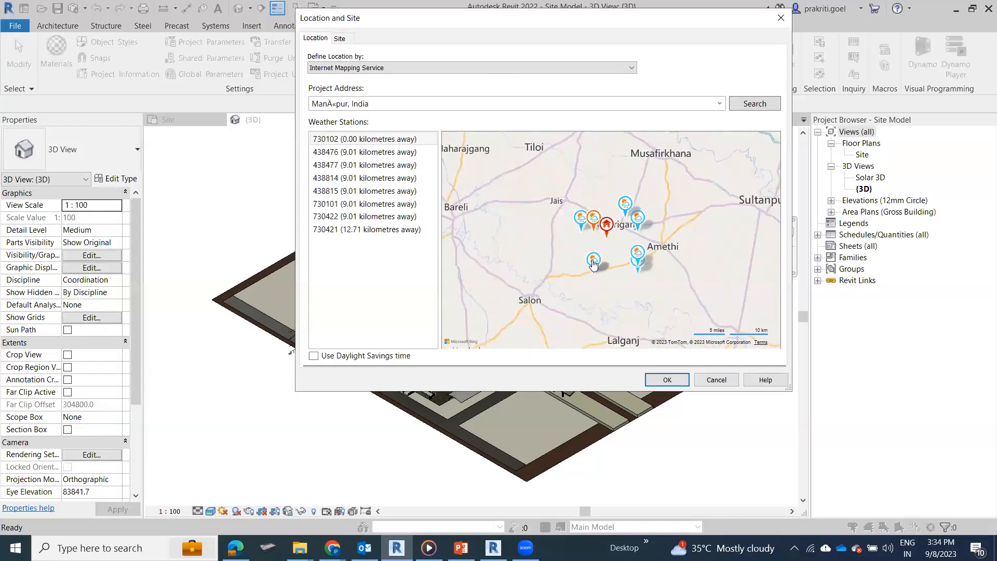
Step: Move the project marker to Ismailpur, about latitude 26.141, longitude 81.680, and accept the location
mouse_move(594, 264)
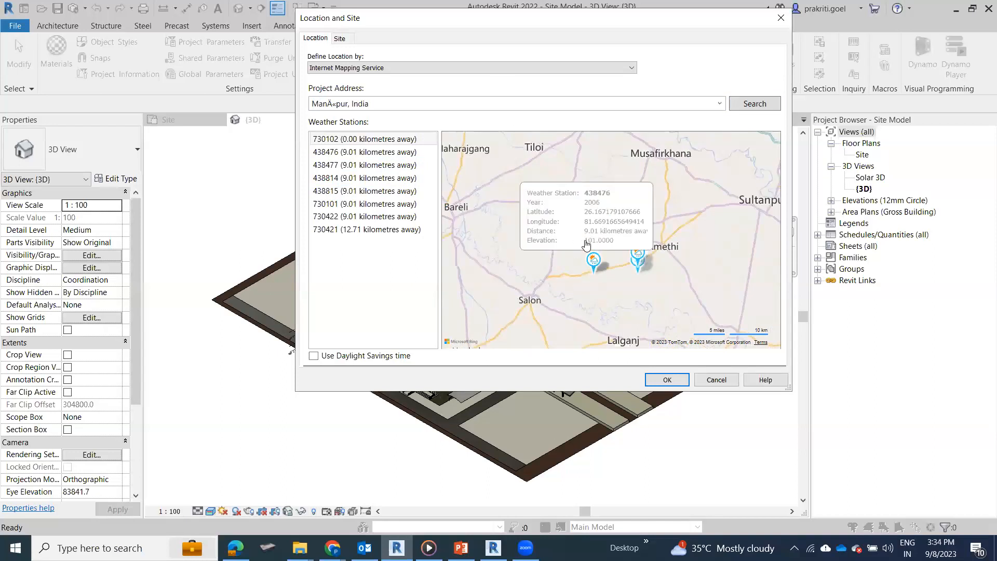
scroll(592, 257, up, 3)
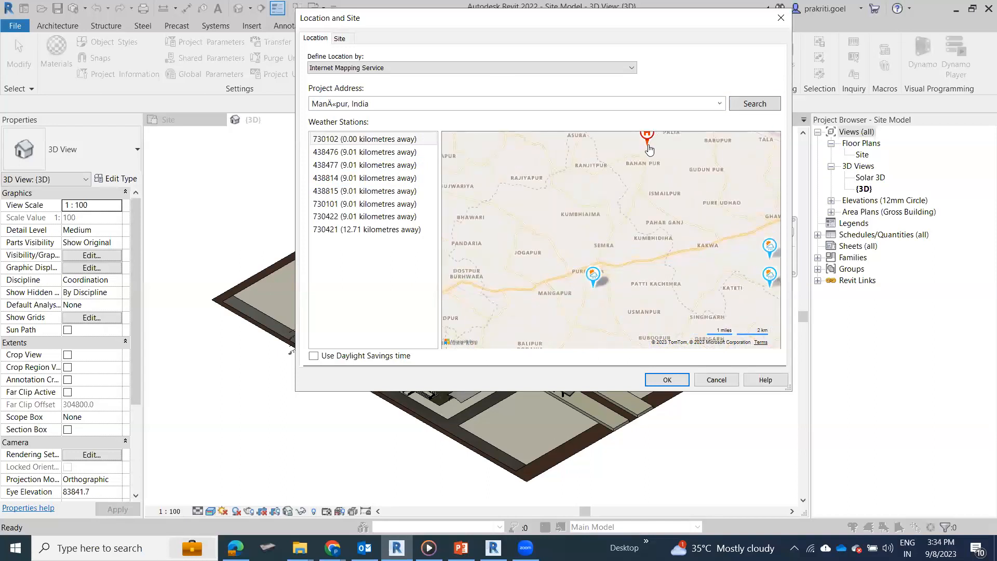
drag(642, 186, 664, 197)
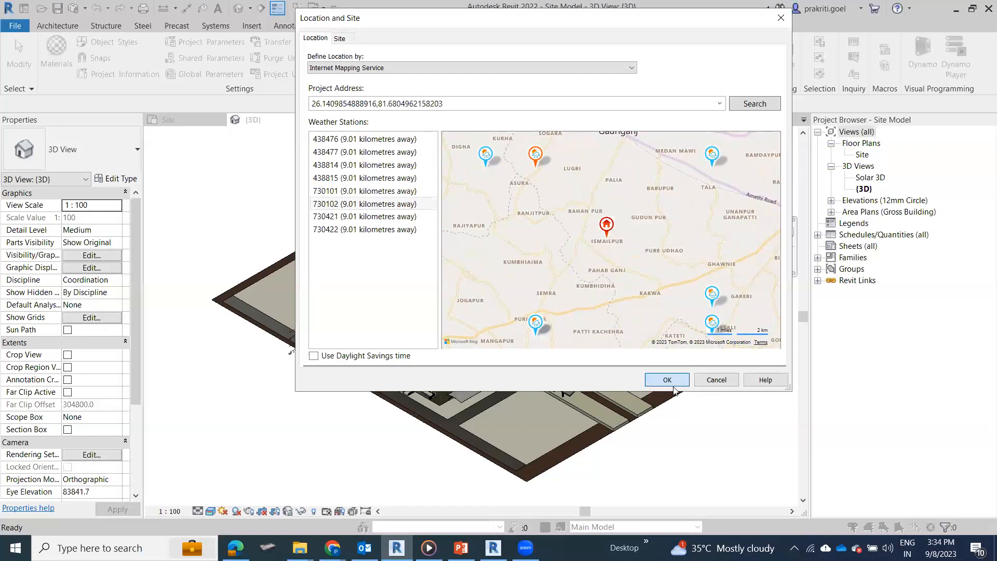
click(670, 383)
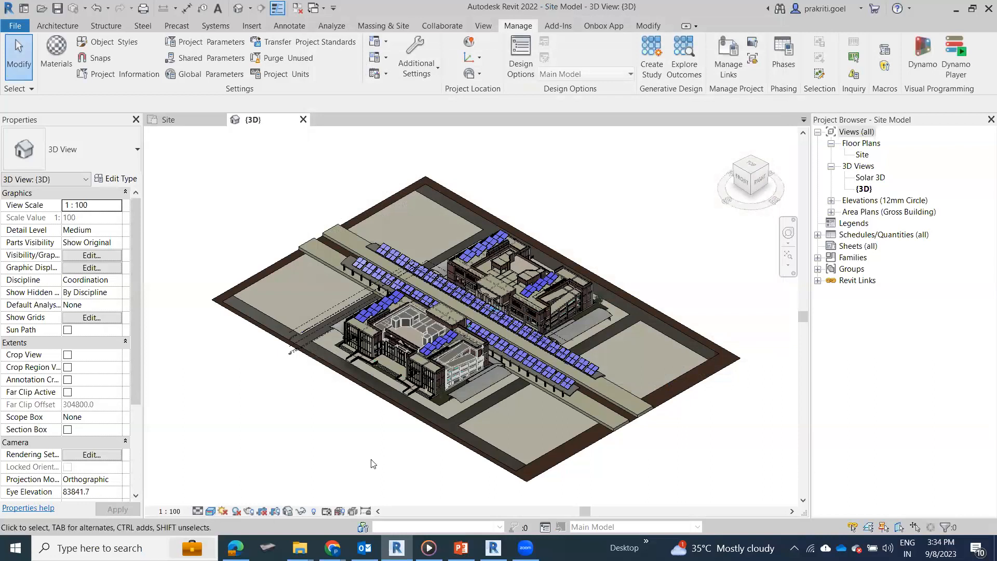
Step: Switch the 3D view to the Hidden Line visual style and open the sun settings
key(h)
key(l)
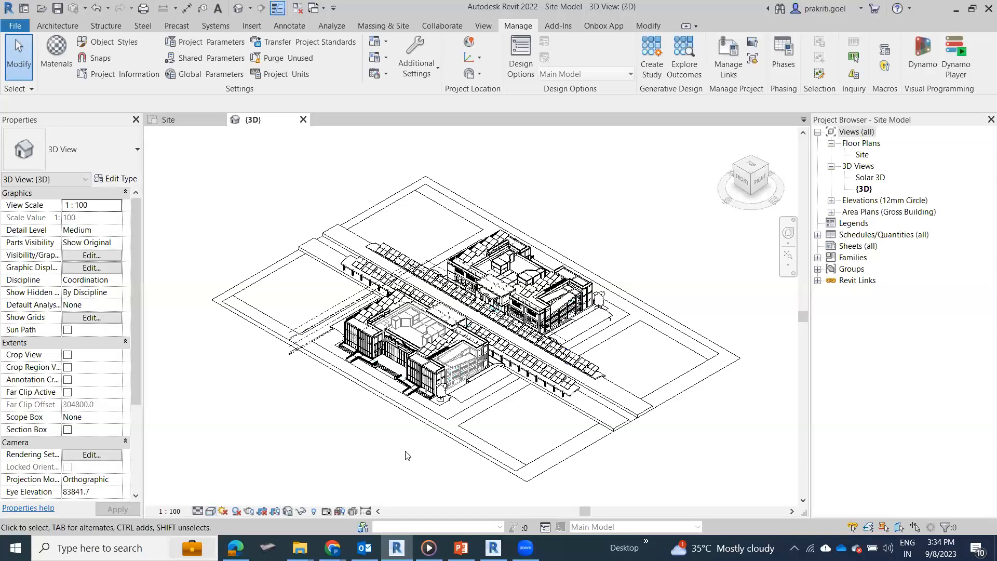
click(224, 512)
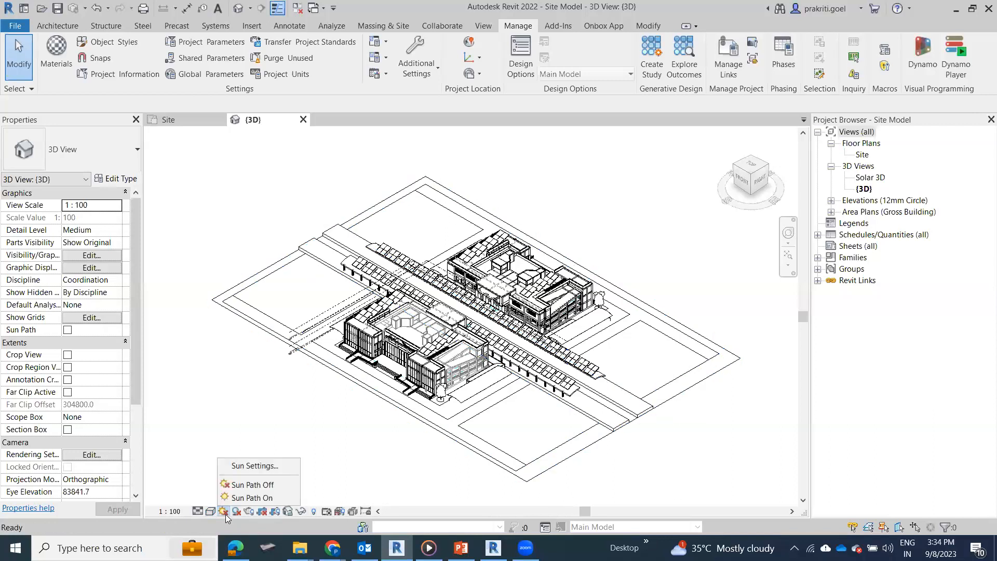
click(242, 465)
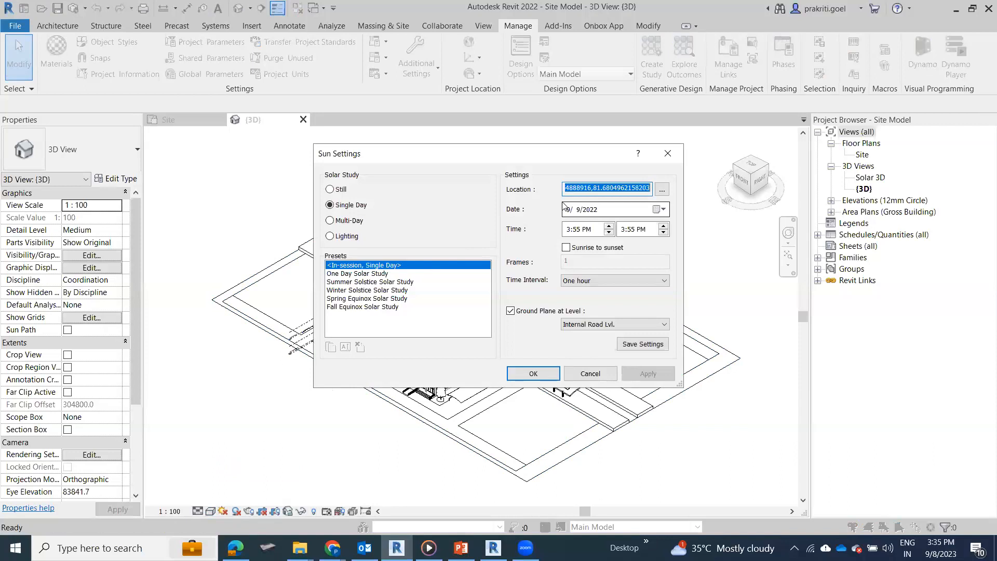
Step: Try the Still and Single Day solar studies with the Spring Equinox and Winter Solstice presets, and start duplicating the Winter Solstice one
click(340, 193)
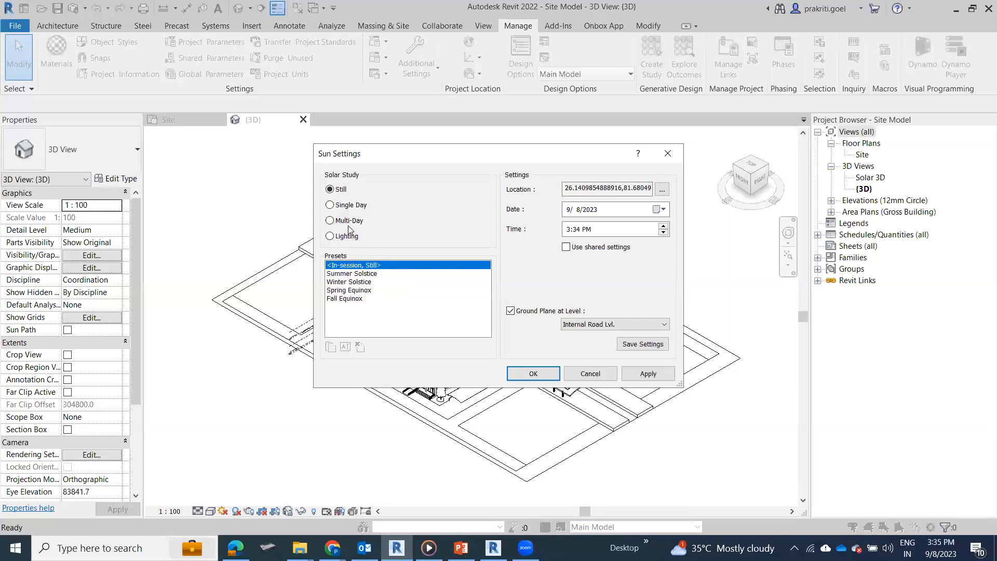
click(347, 205)
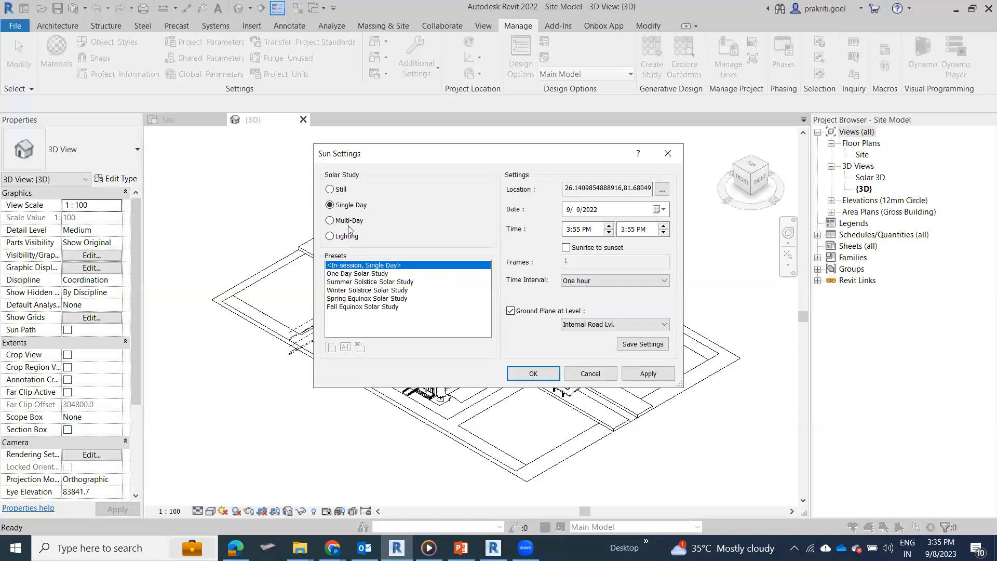
click(390, 298)
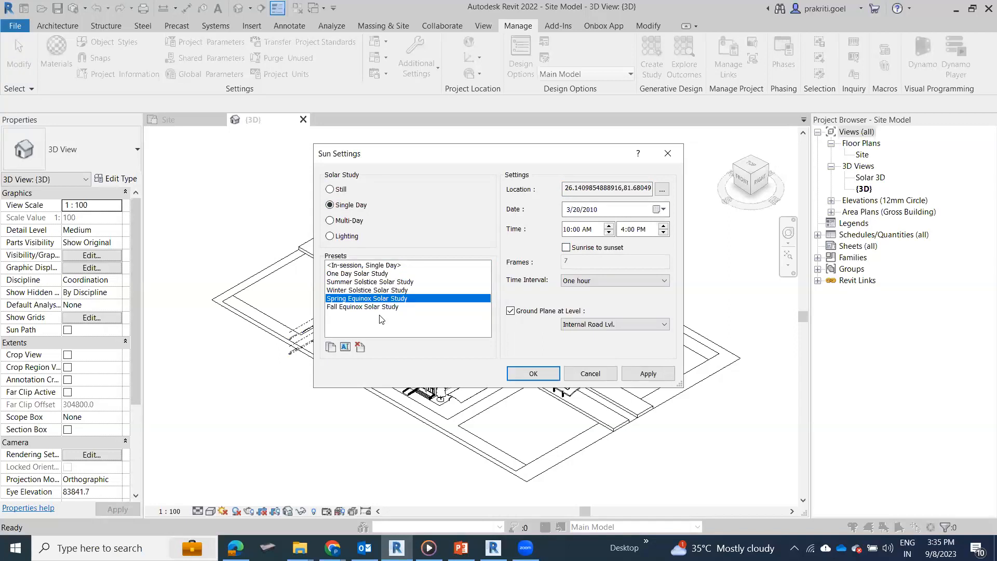
click(376, 291)
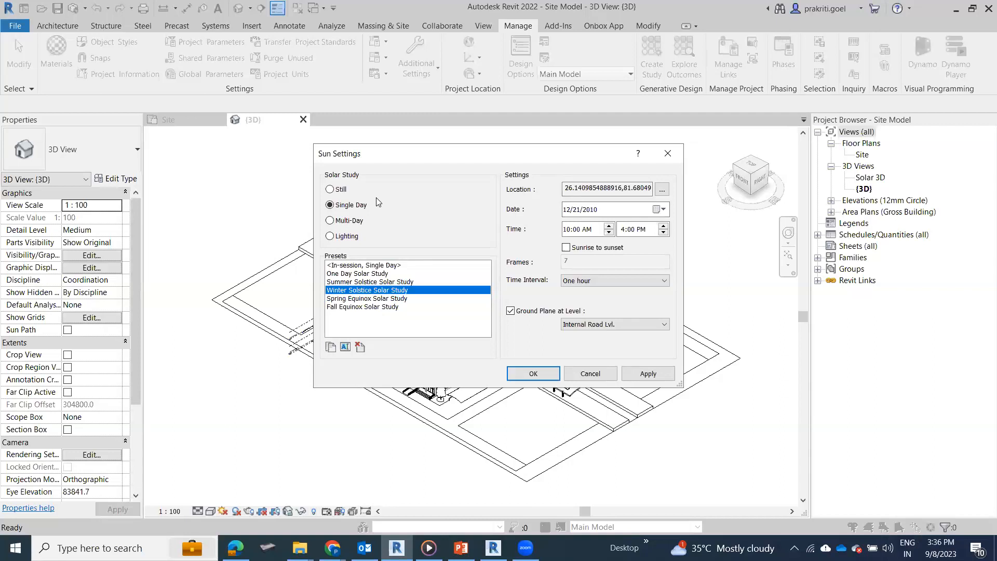
click(331, 346)
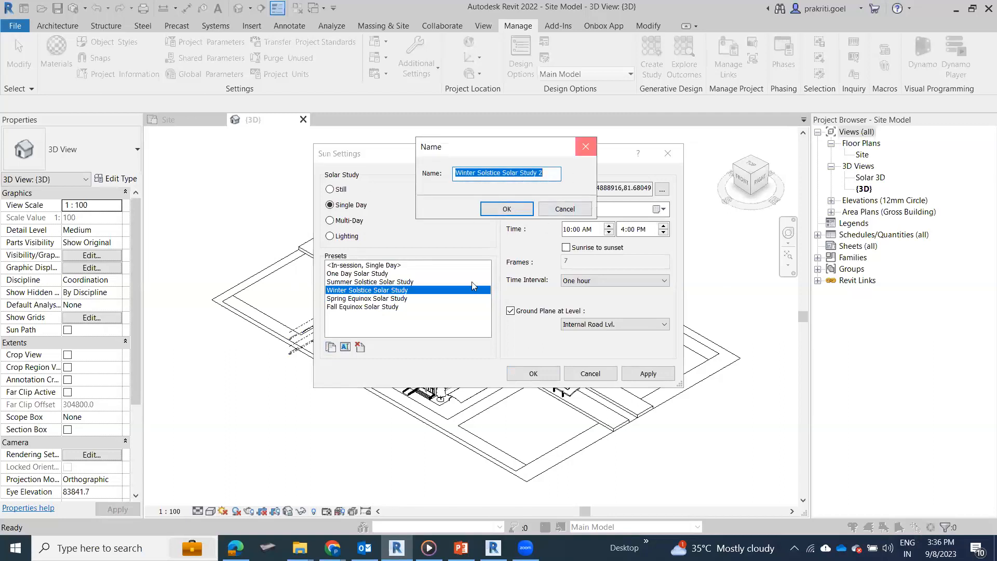
key(Escape)
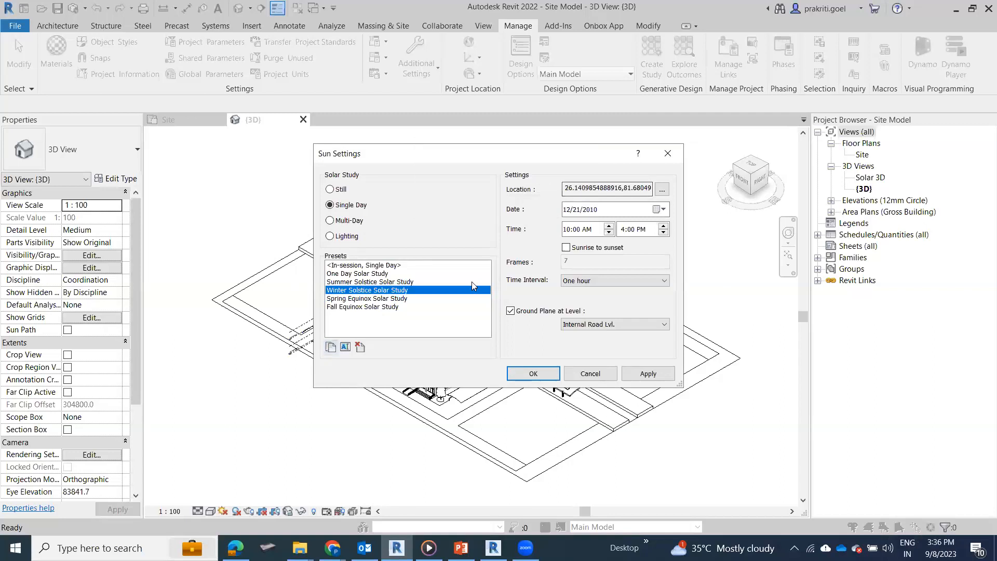
Step: Set the solar study to Still with the existing project location and accept the sun settings
click(347, 191)
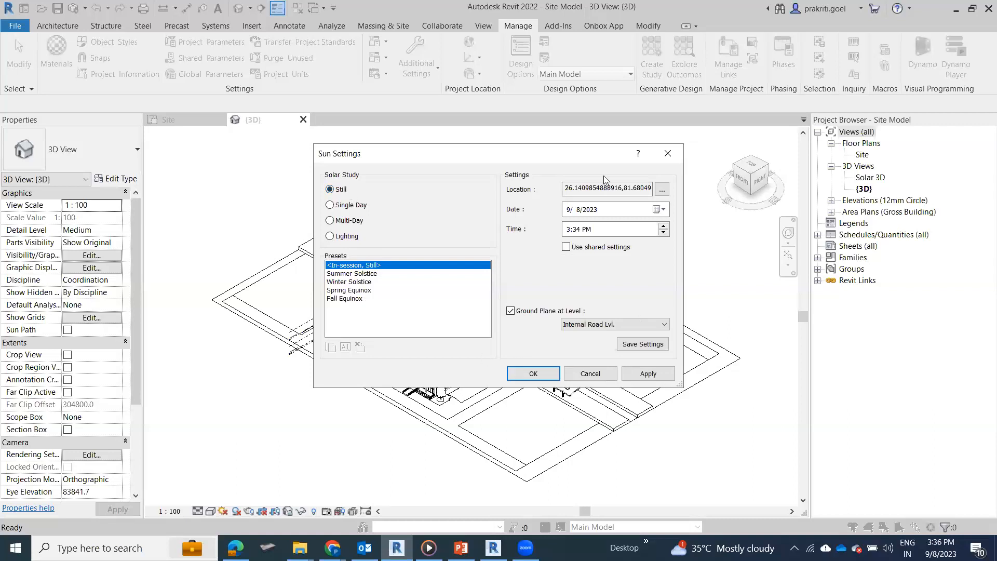
click(597, 209)
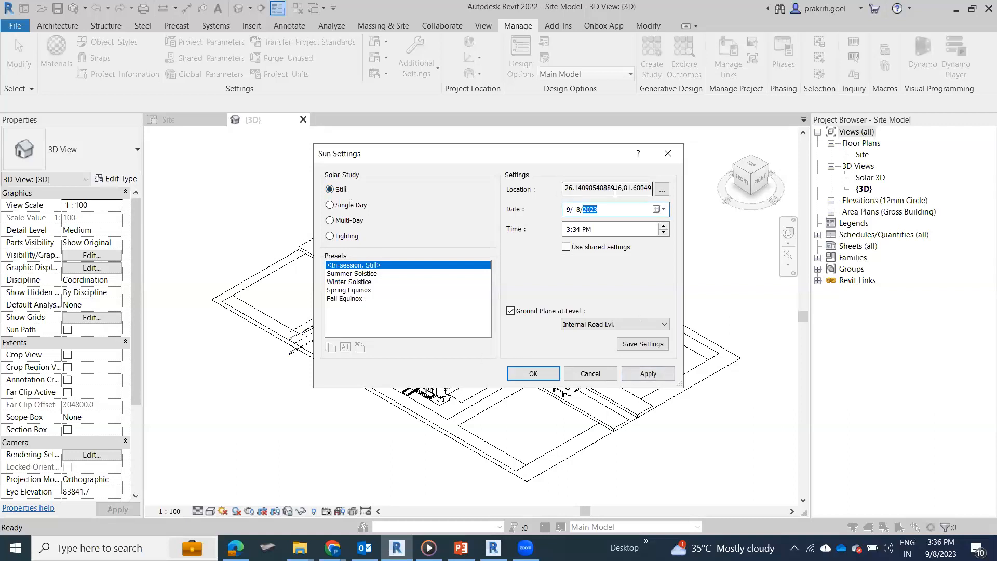
click(662, 193)
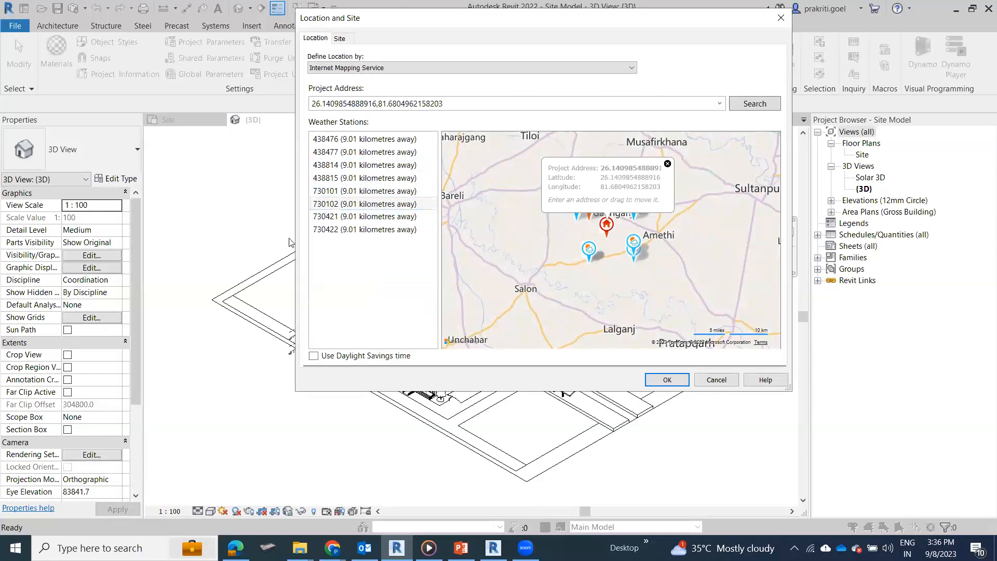
click(667, 380)
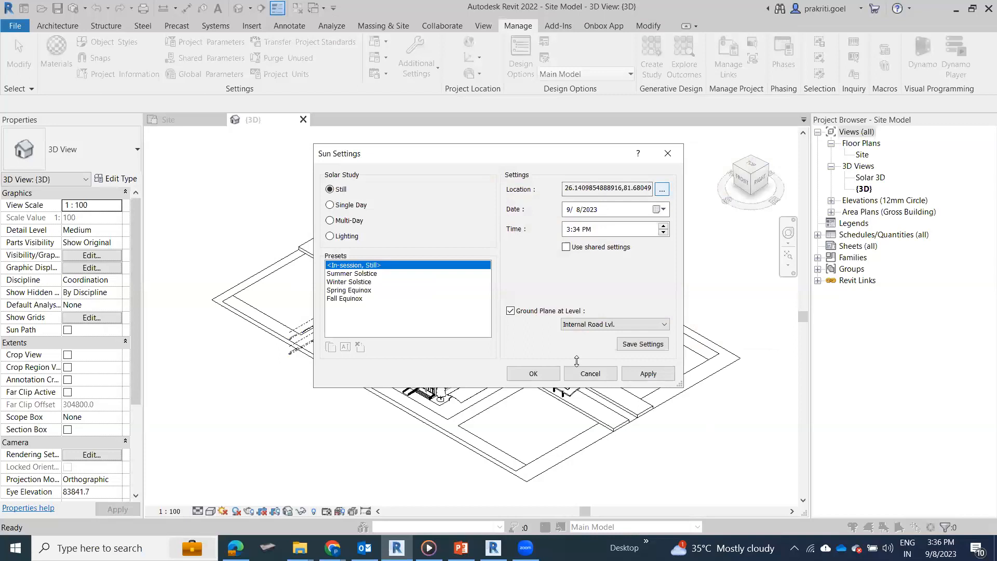
click(533, 374)
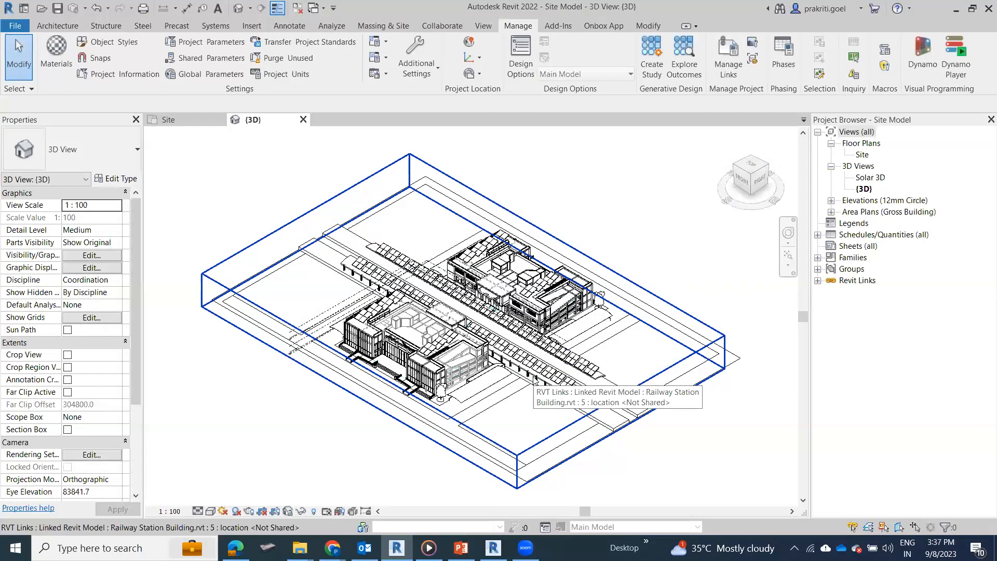
Step: Turn on the sun path in the 3D view
click(513, 180)
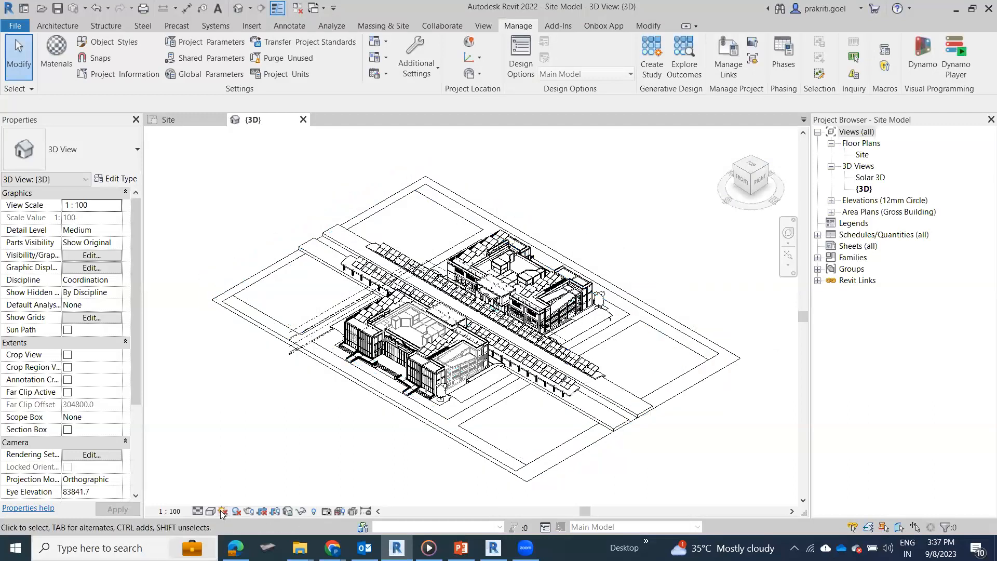
click(222, 511)
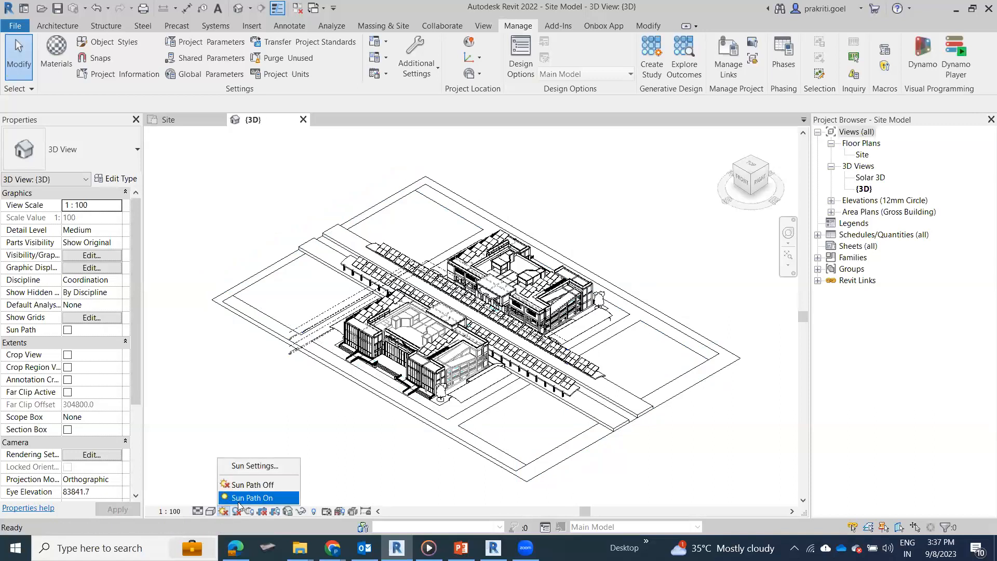
click(242, 498)
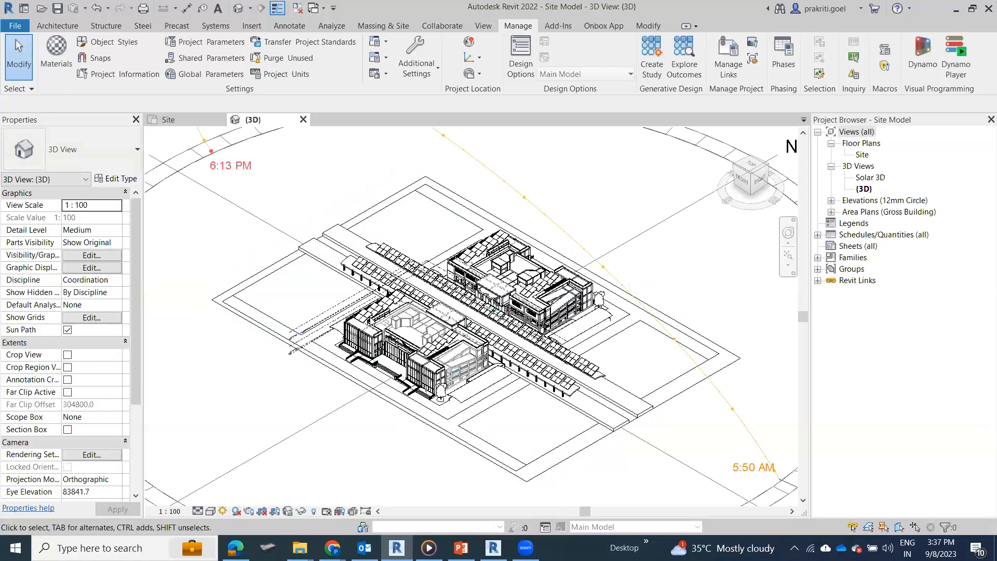
Step: Turn on shadows in the 3D view and take a closer look at how they fall around the buildings
scroll(387, 397, down, 5)
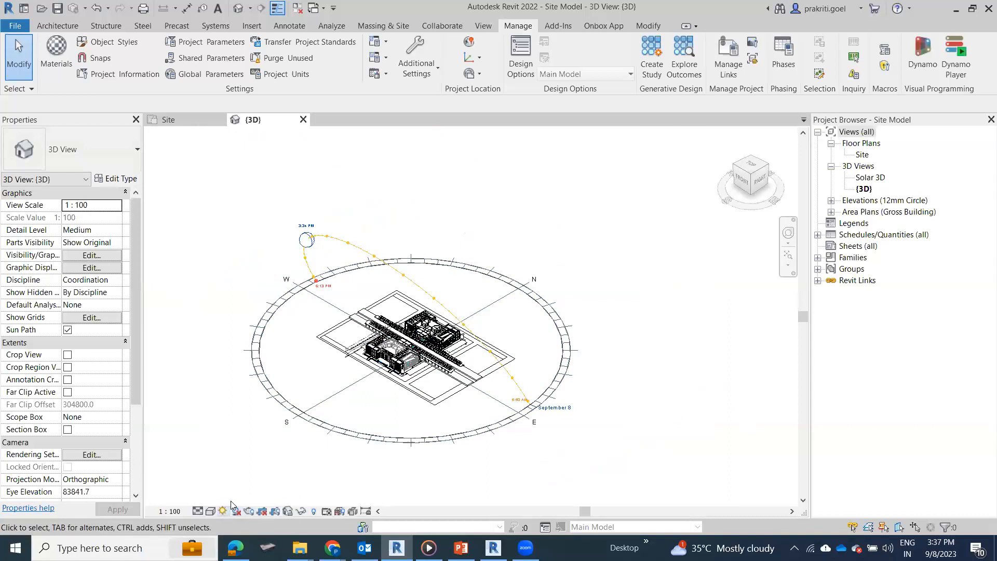
click(244, 517)
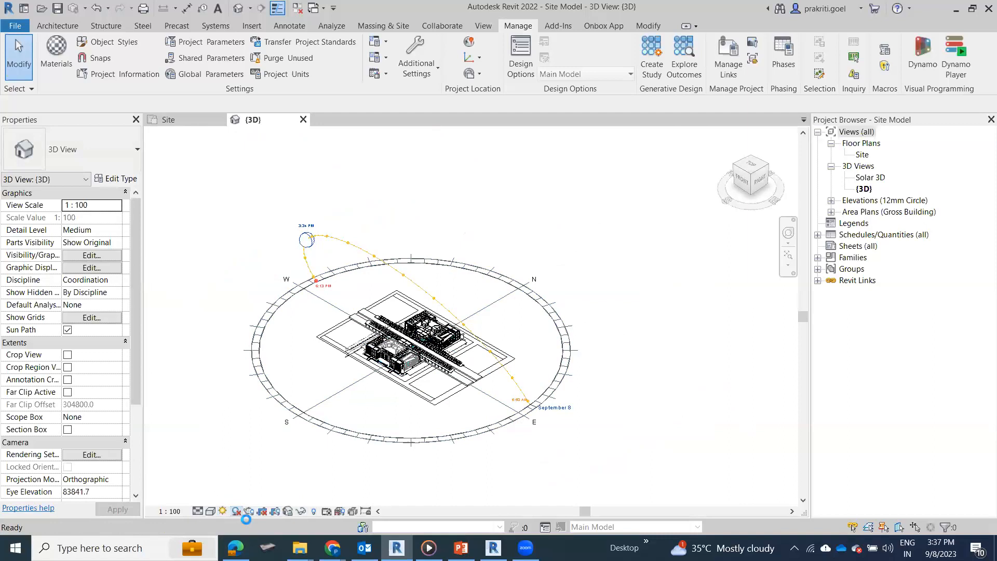
scroll(368, 379, up, 5)
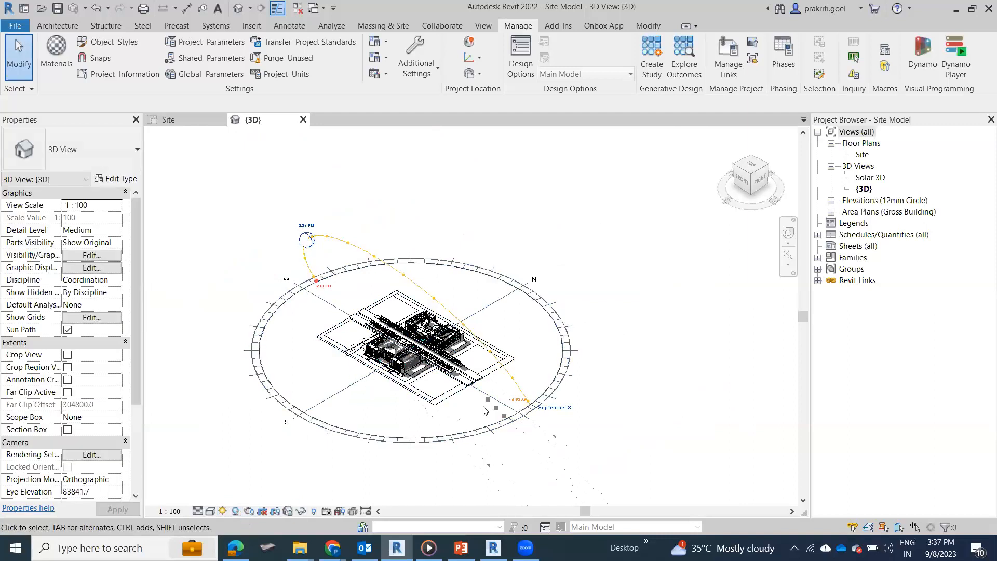
middle_drag(589, 441, 394, 435)
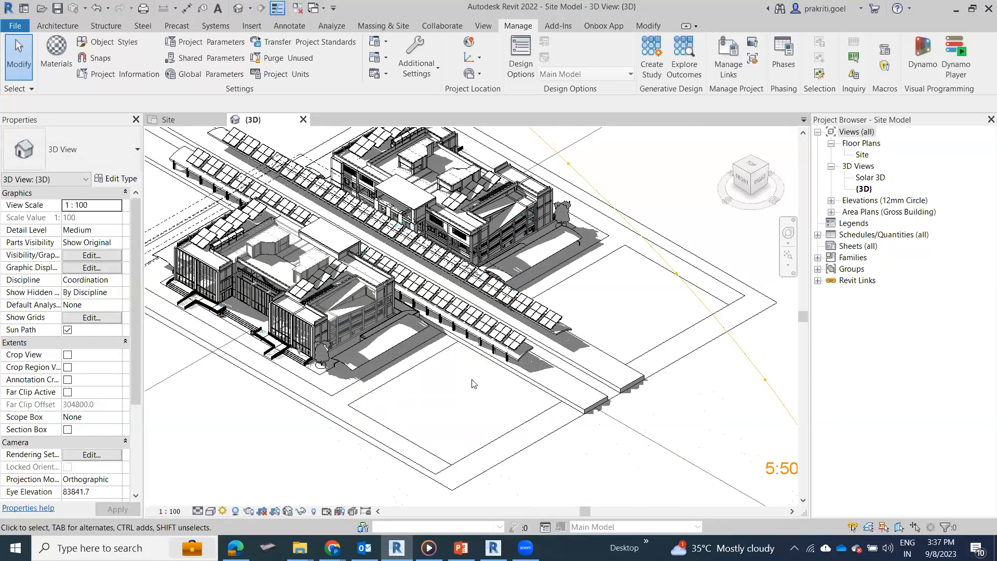
Step: Move the sun along its path and analemma to February 7 at 5:47 PM
scroll(472, 383, down, 5)
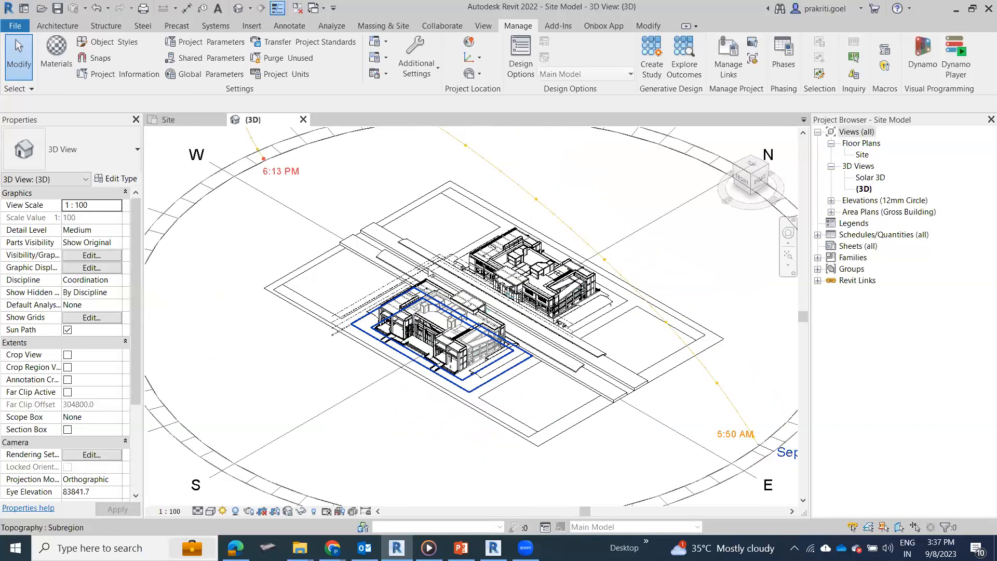
scroll(429, 271, down, 2)
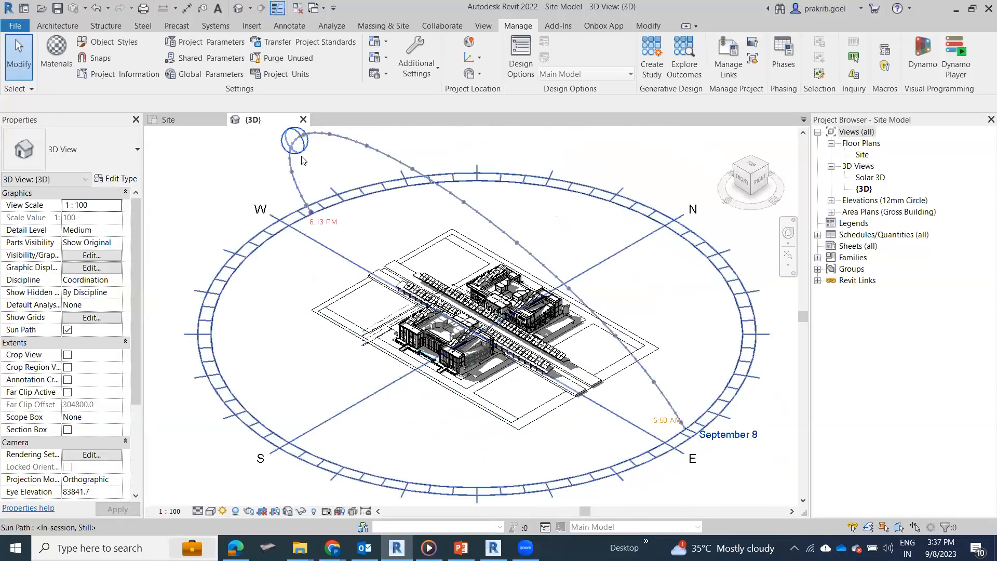
drag(272, 185, 255, 222)
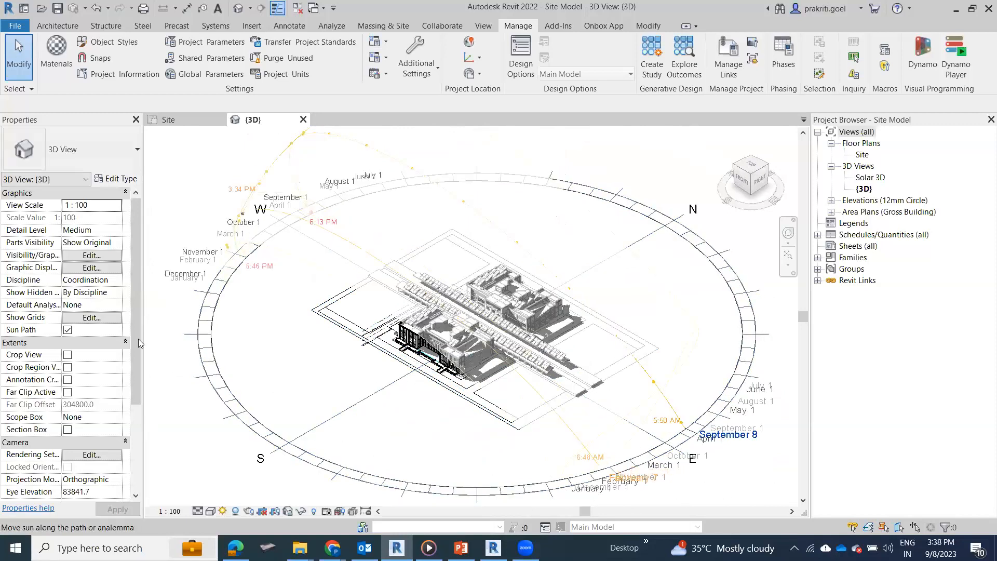
drag(244, 222, 217, 299)
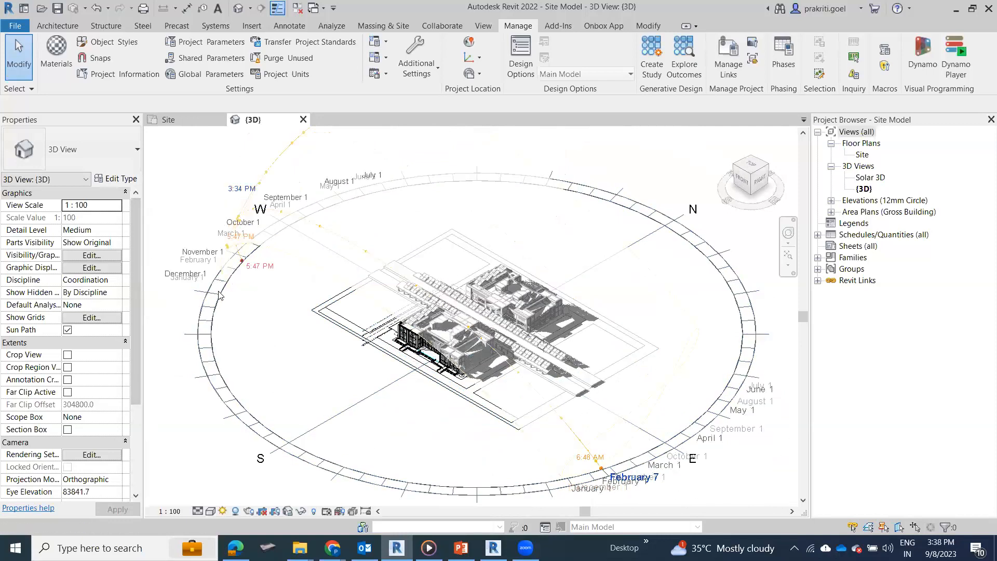
Step: Set the sun's time on the sun path to 12:47 PM
click(236, 242)
key(Right)
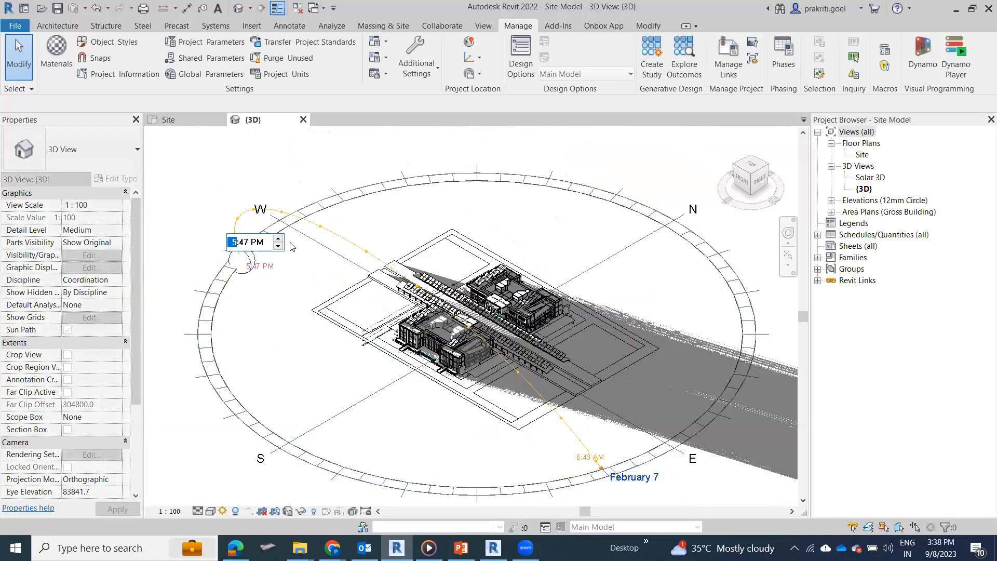
key(Right)
scroll(687, 229, up, 3)
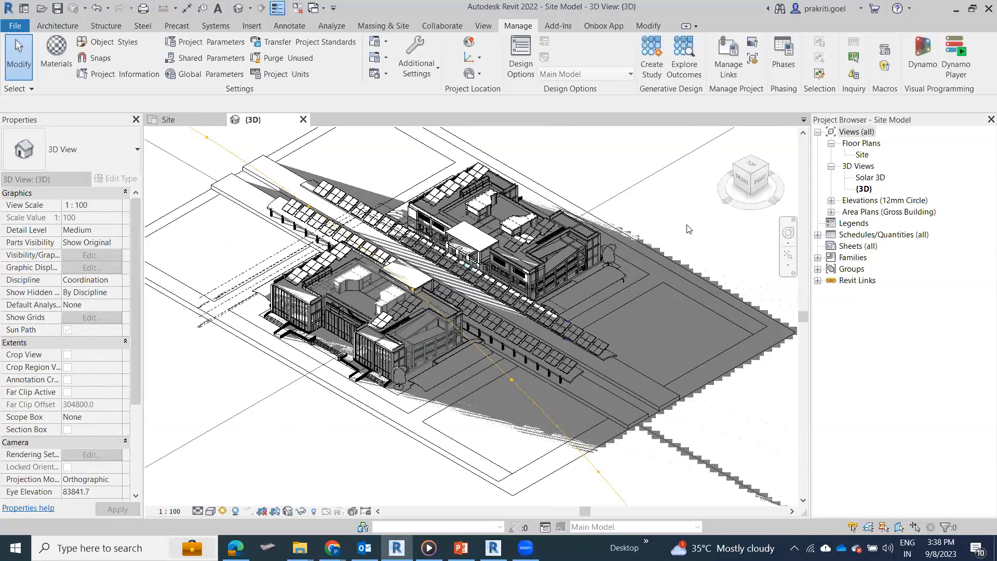
scroll(393, 251, down, 1)
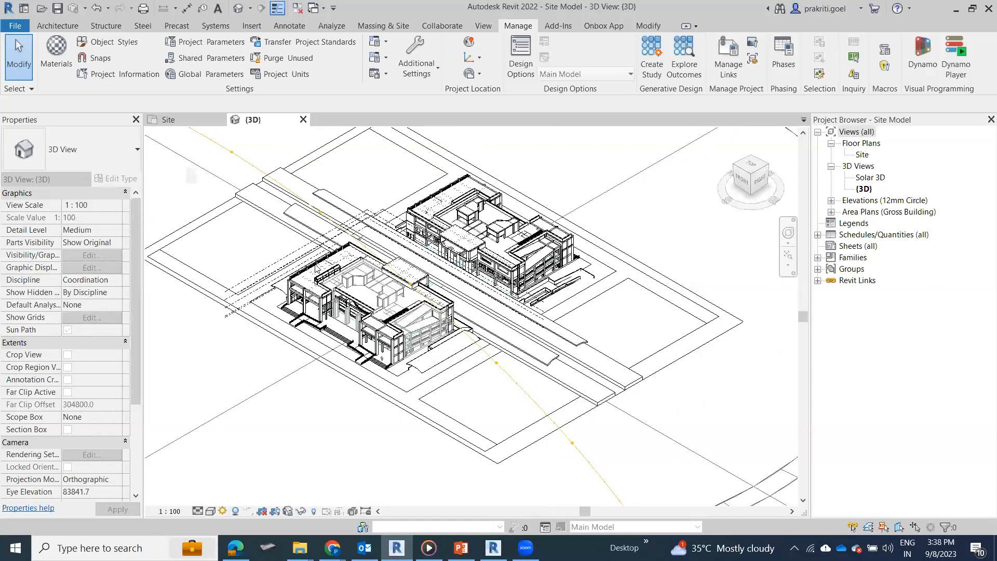
scroll(318, 268, down, 3)
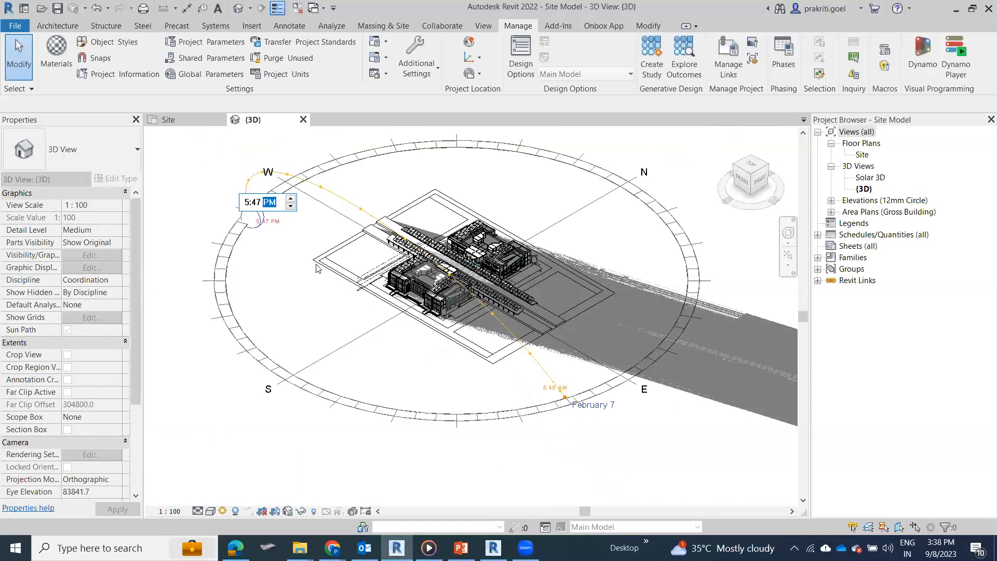
click(247, 202)
click(257, 204)
click(246, 202)
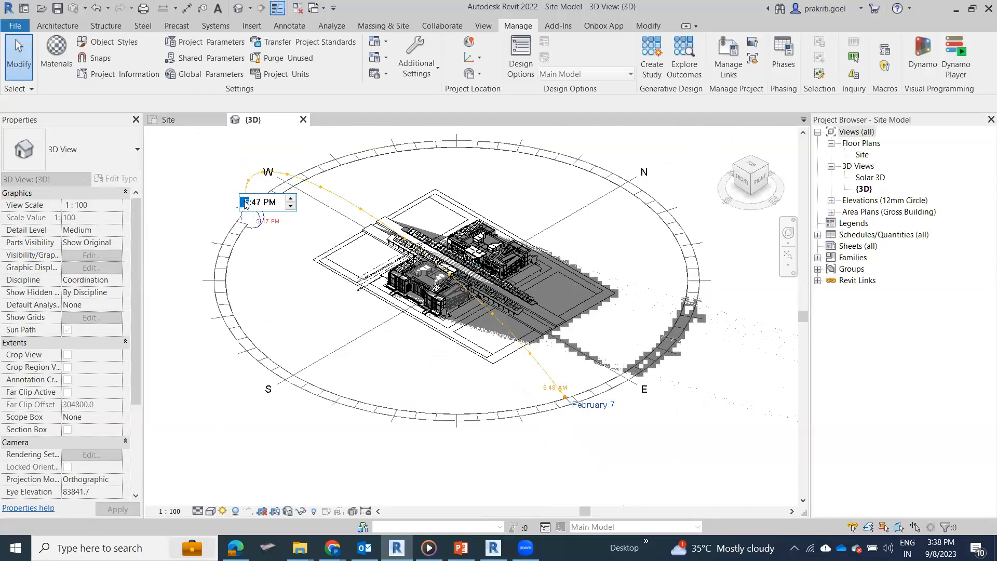
text(12)
click(268, 202)
text(ap)
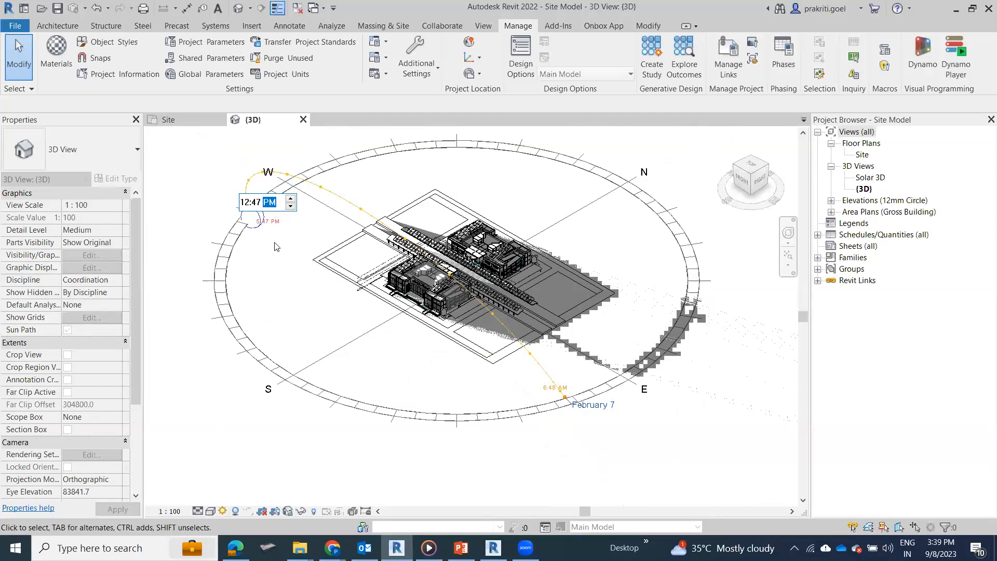
click(649, 425)
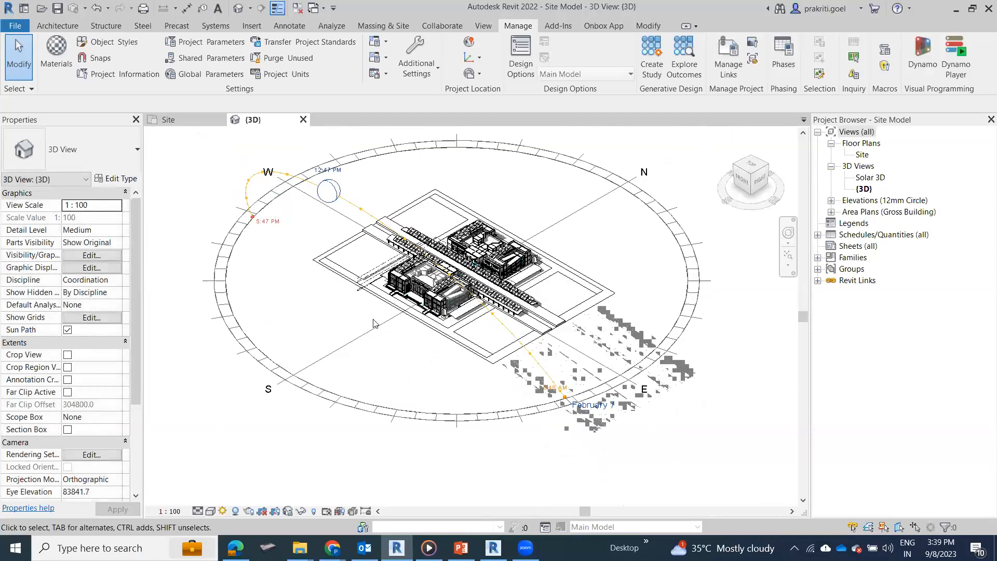
Step: Inspect the shadows on the buildings, move the sun on the sun path to July 25 at 9:45 AM, and check the shadows again
scroll(374, 323, up, 3)
scroll(452, 394, up, 4)
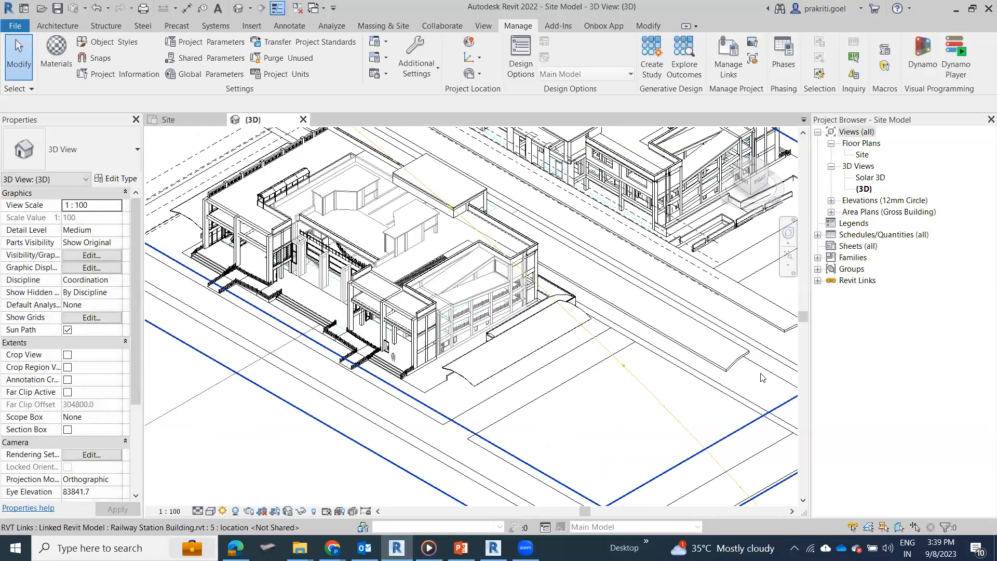
scroll(461, 345, down, 3)
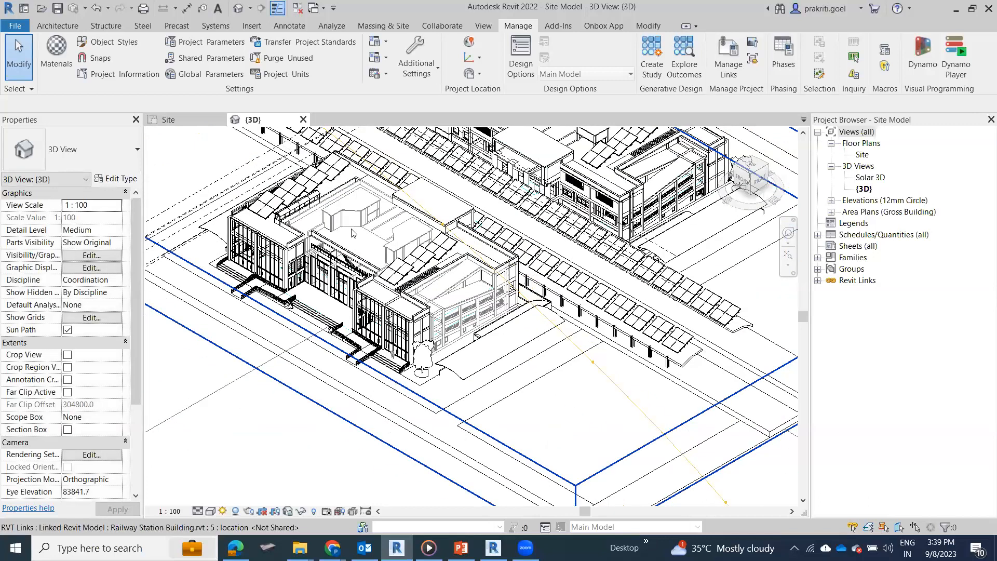
scroll(352, 232, down, 3)
scroll(378, 260, down, 3)
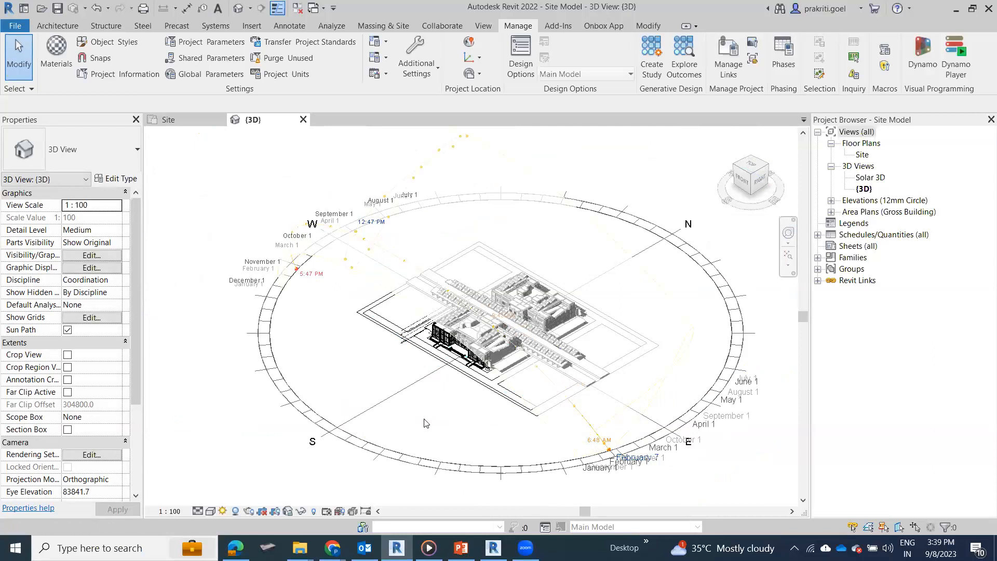
click(425, 405)
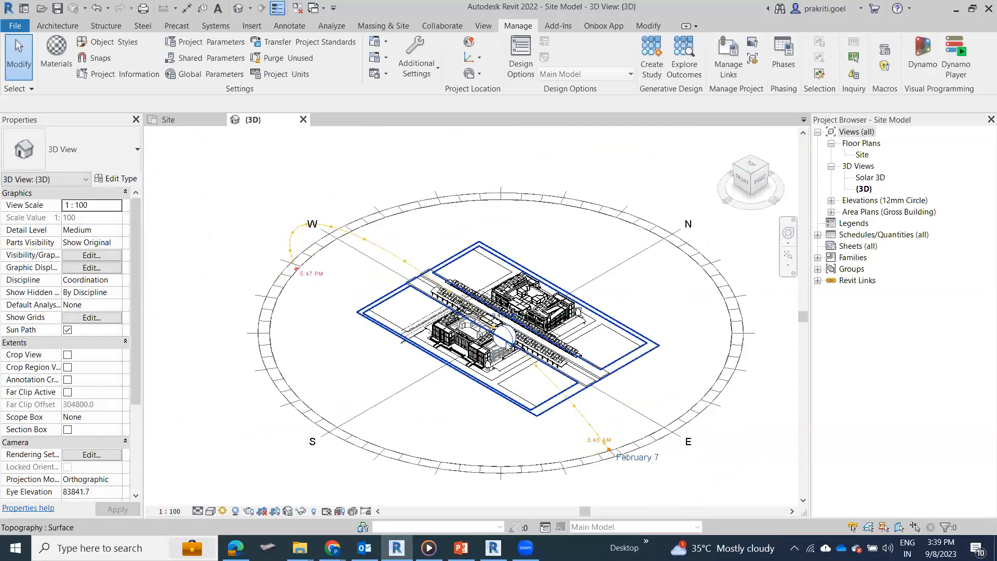
click(504, 337)
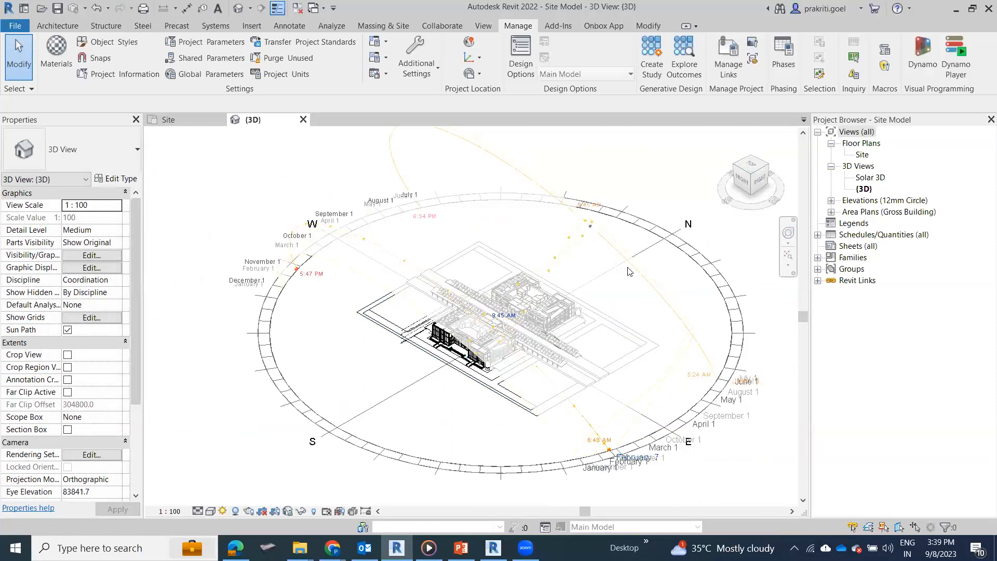
drag(589, 284, 590, 285)
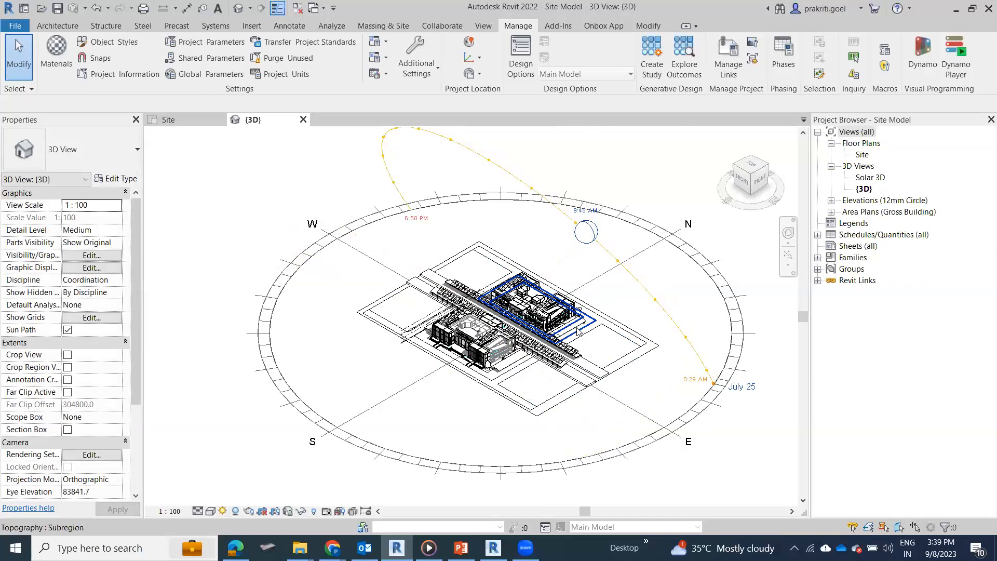
scroll(578, 330, up, 3)
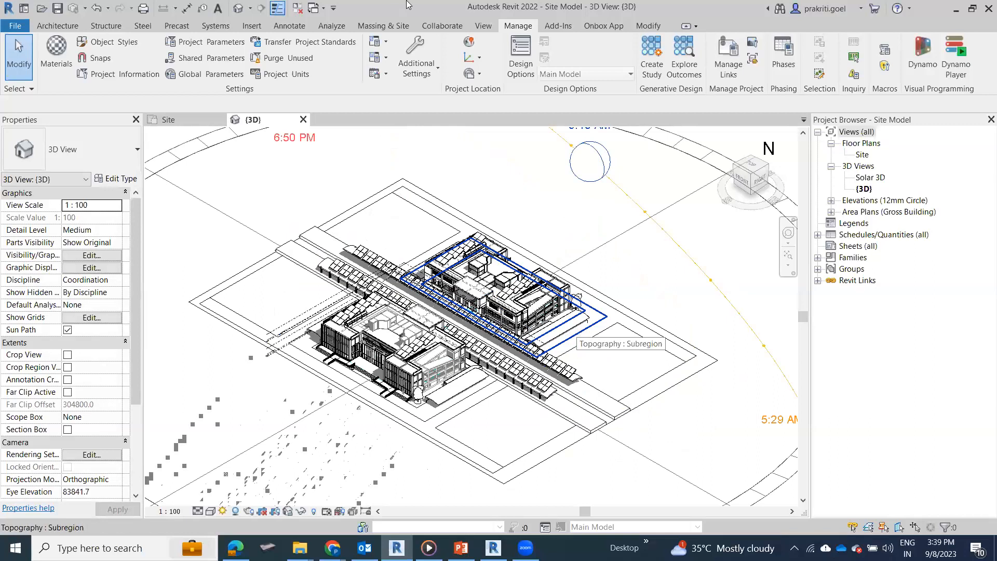
scroll(511, 333, down, 3)
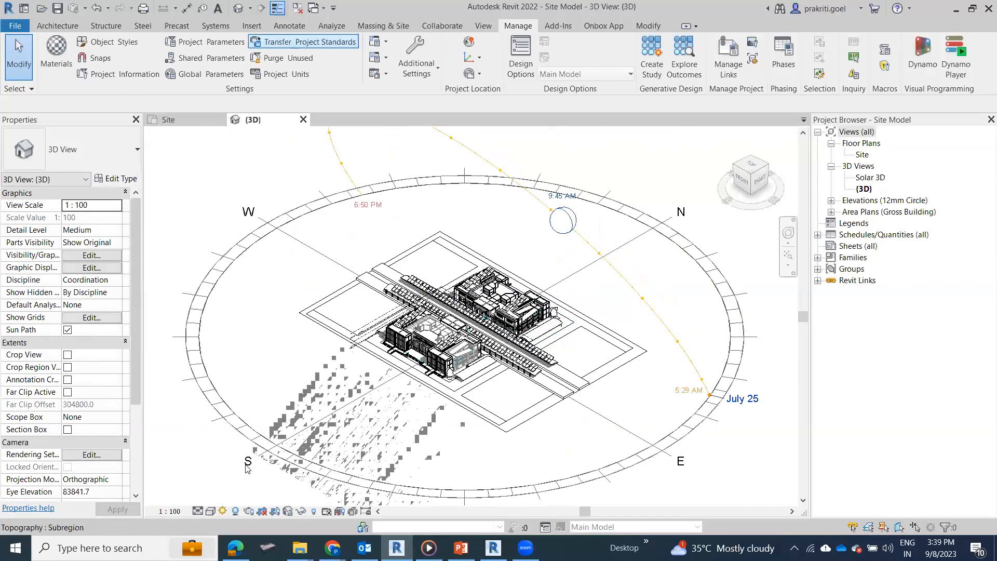
Step: In the sun settings, switch the solar study to Single Day and set its date to 9/10/2023
click(212, 511)
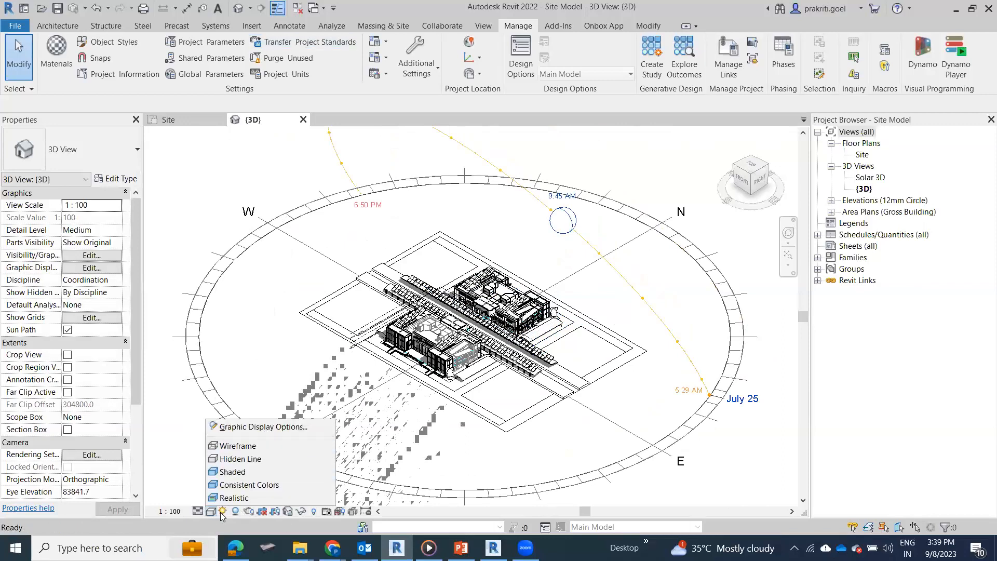
click(221, 512)
click(256, 466)
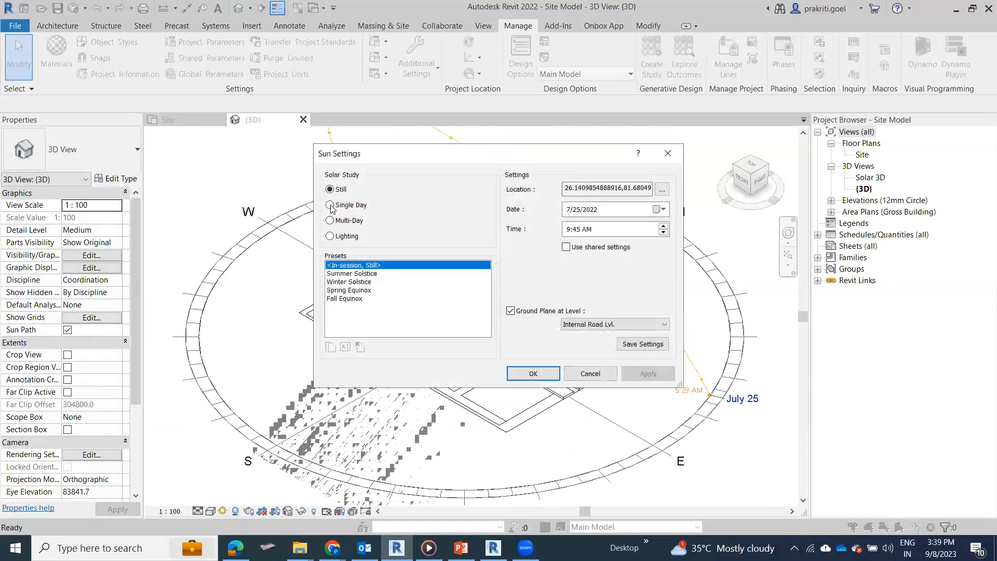
click(330, 205)
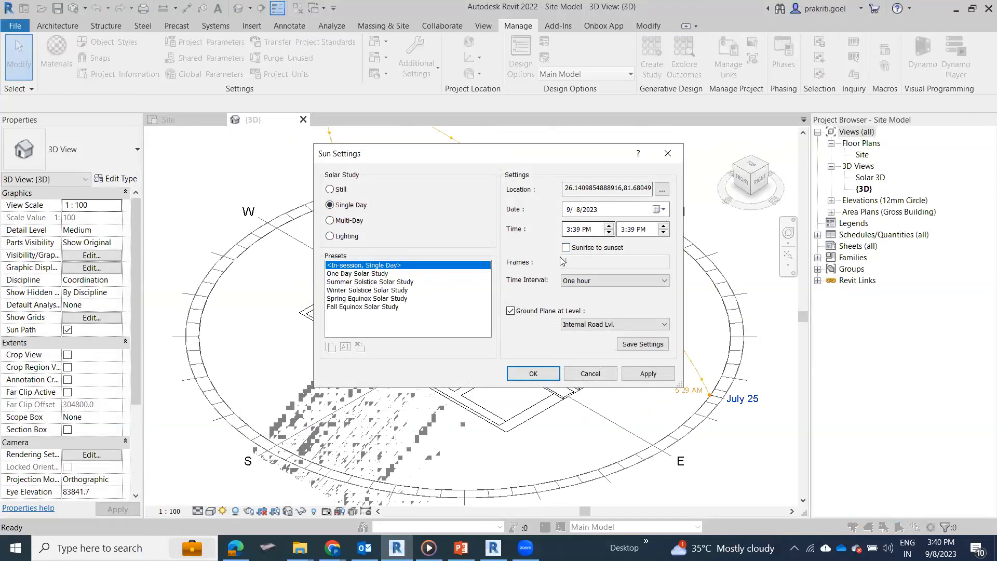
click(583, 283)
click(589, 210)
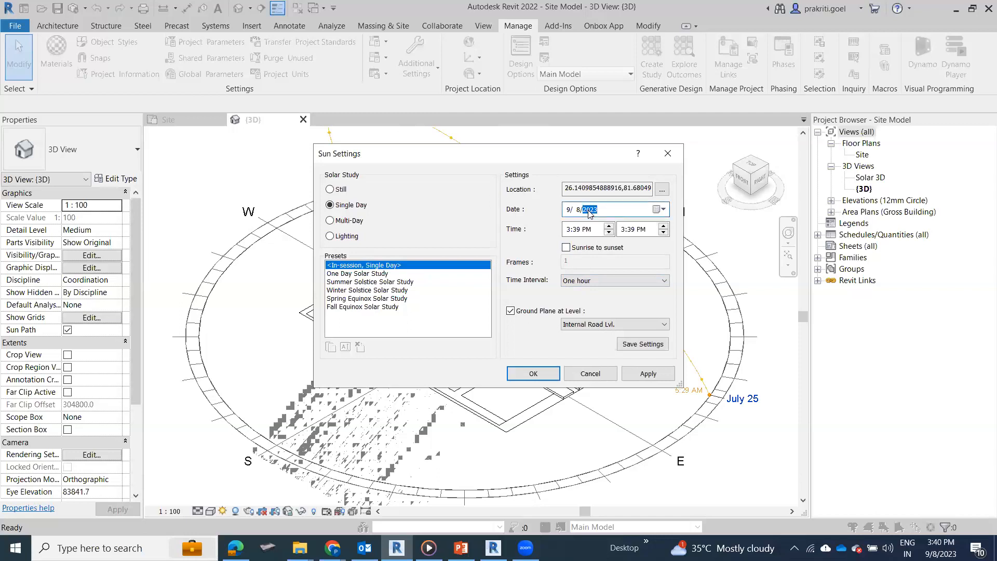
click(661, 209)
click(568, 272)
Step: Try a custom time range for the single-day study, with a 5:39 AM start and an end hour of 7
click(568, 228)
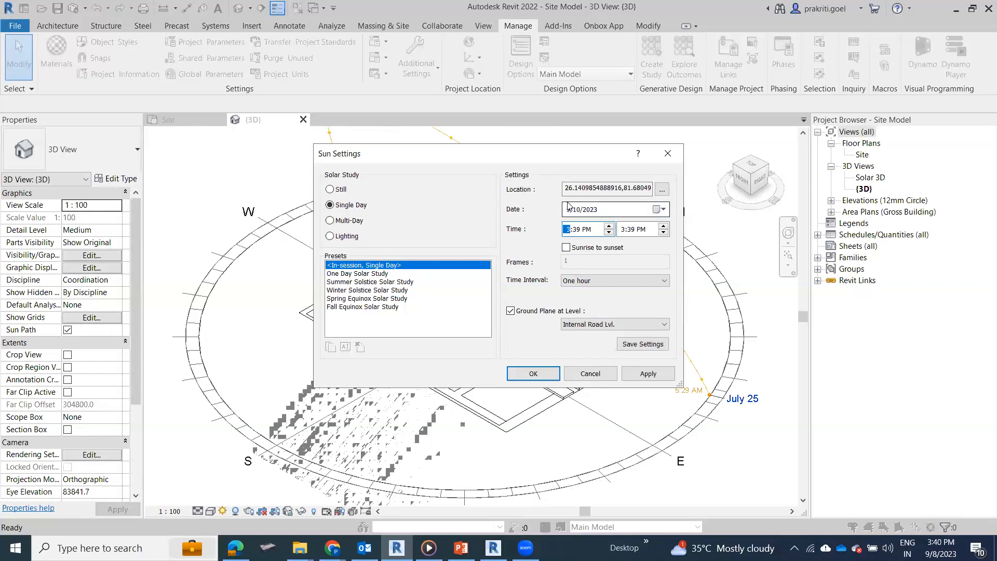
text(5)
click(587, 230)
text(a)
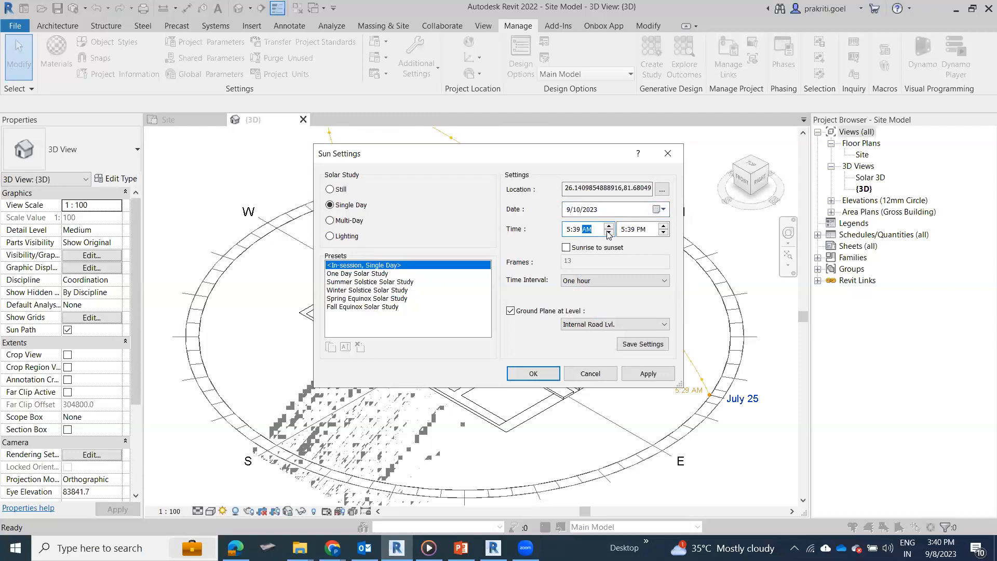
click(640, 229)
click(622, 230)
text(7)
Step: Make the single-day study run from sunrise to sunset, then apply and accept the sun settings
click(582, 249)
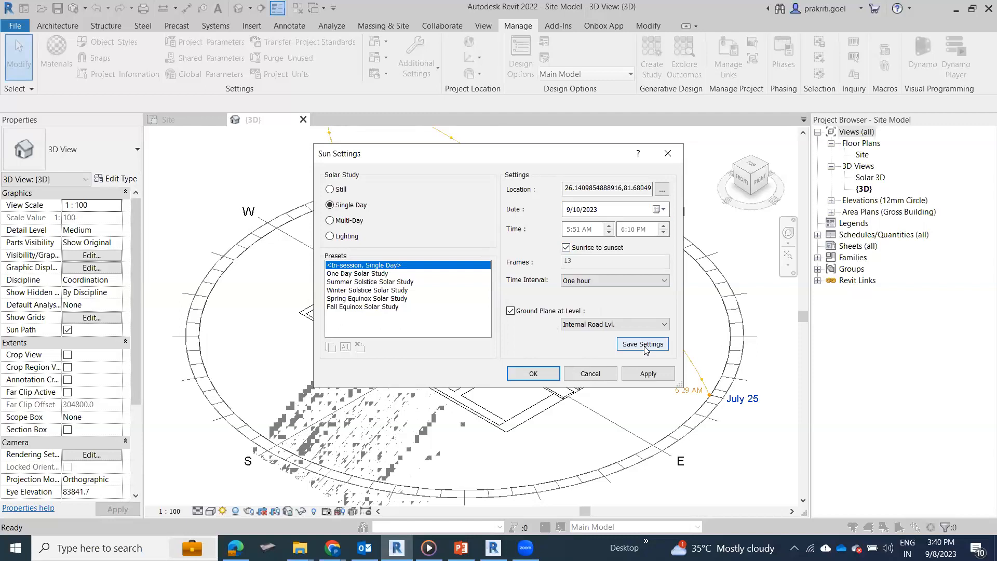
click(645, 373)
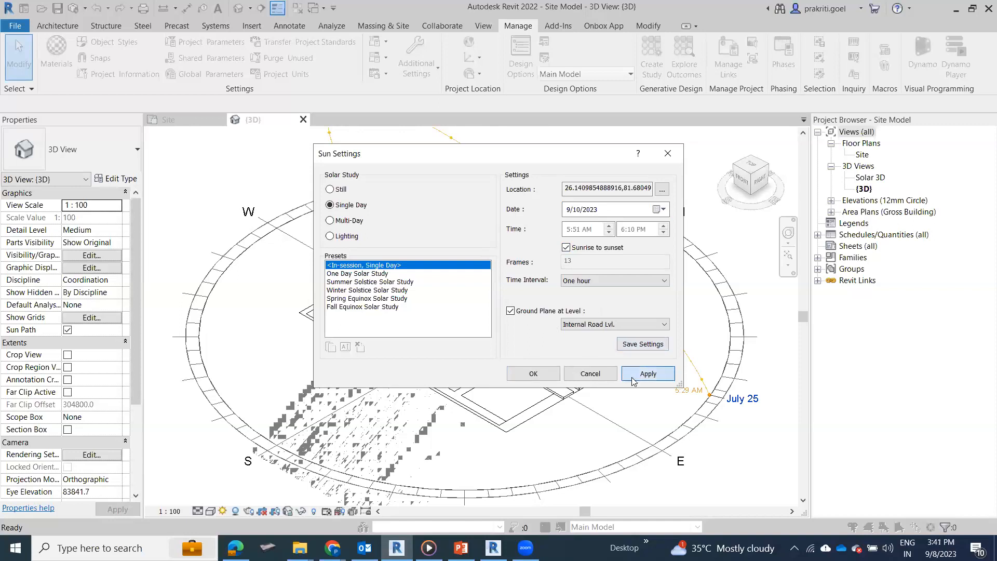
click(533, 373)
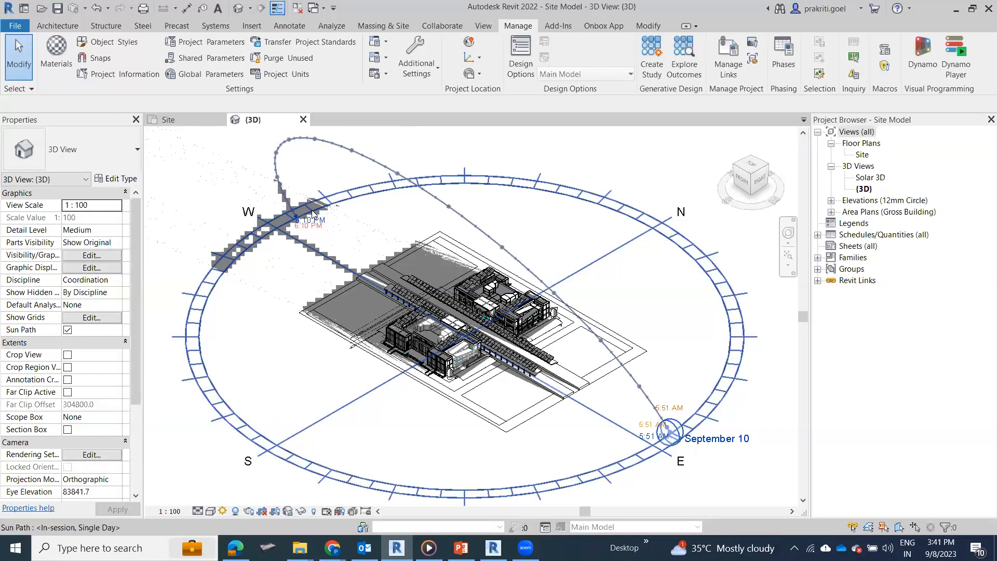
Step: Start exporting the 3D view's solar study as an animation and include the time and date stamp in its format settings
key(Escape)
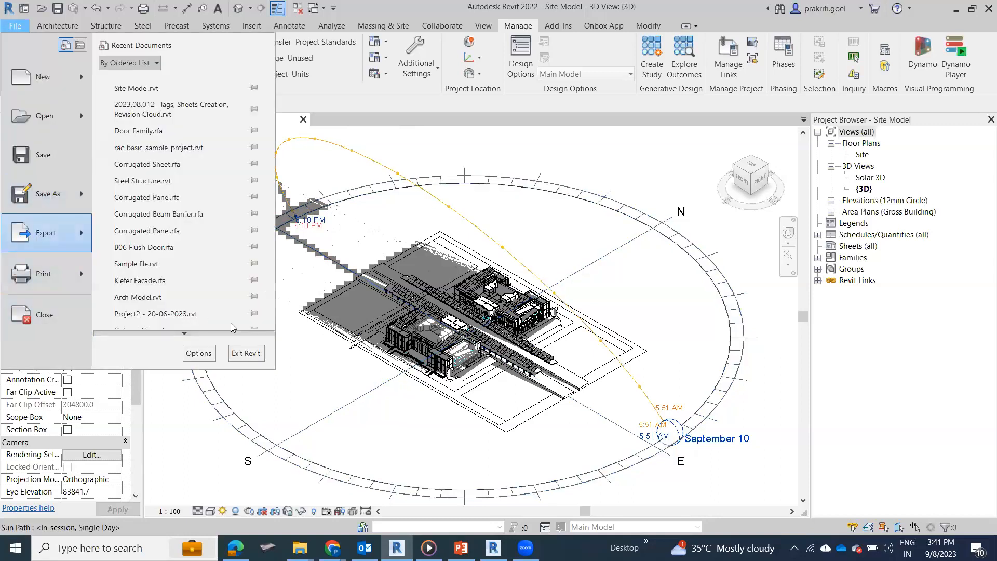
scroll(191, 311, down, 2)
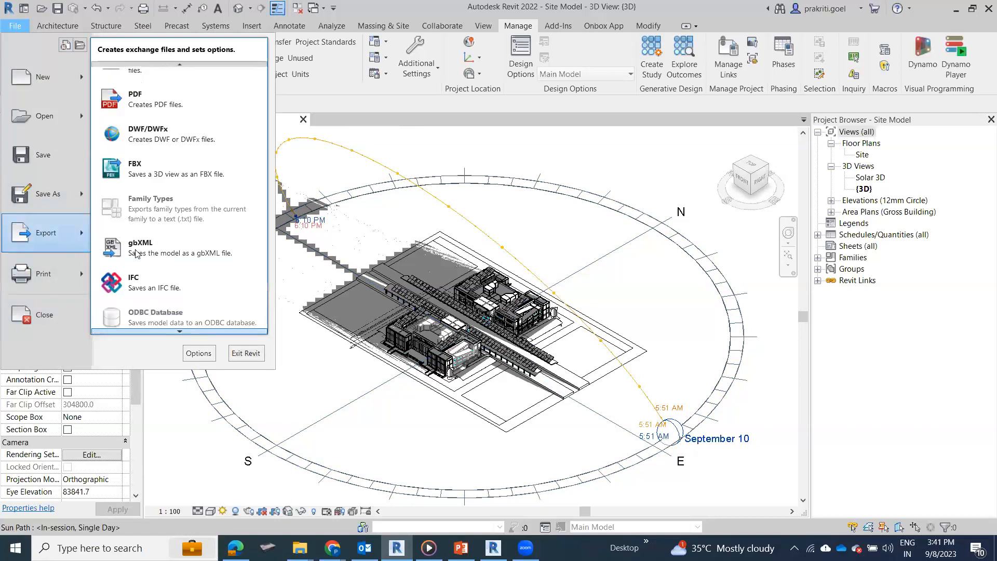
scroll(136, 253, down, 2)
scroll(257, 250, down, 1)
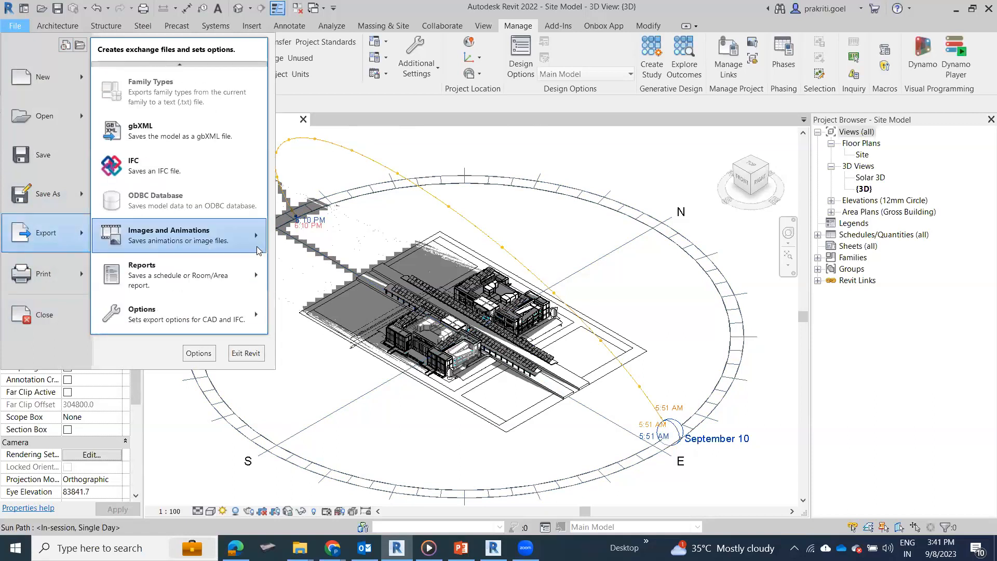
mouse_move(257, 250)
click(289, 249)
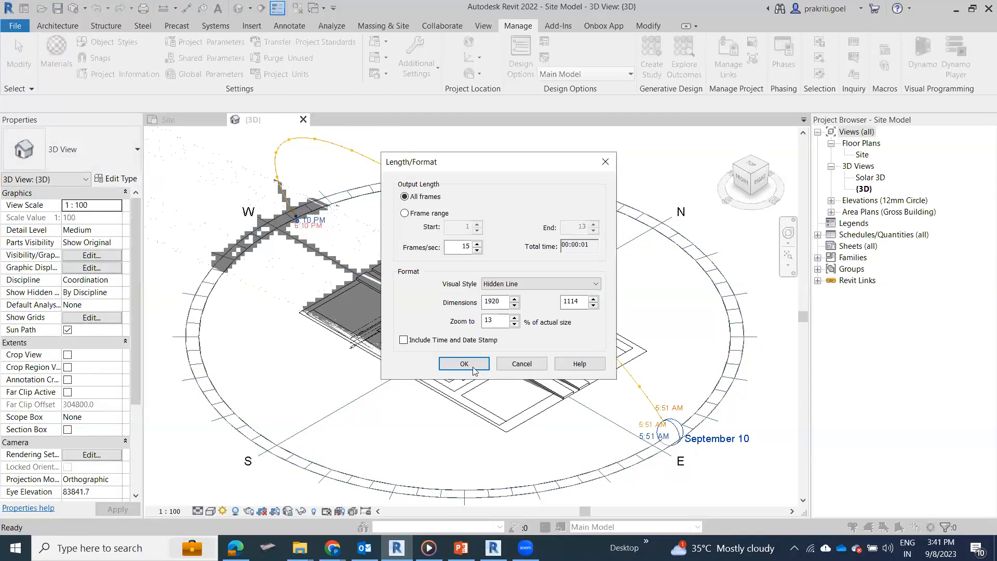
click(404, 341)
click(464, 360)
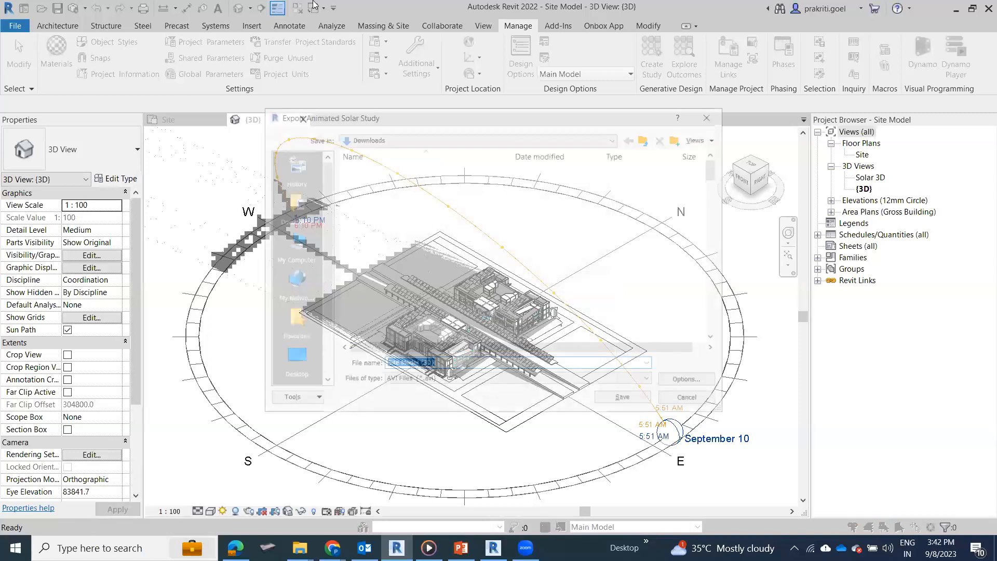
Step: Save the solar study on the Desktop as the AVI file Main Model Solar Study, using Full Frames (Uncompressed) compression
click(292, 357)
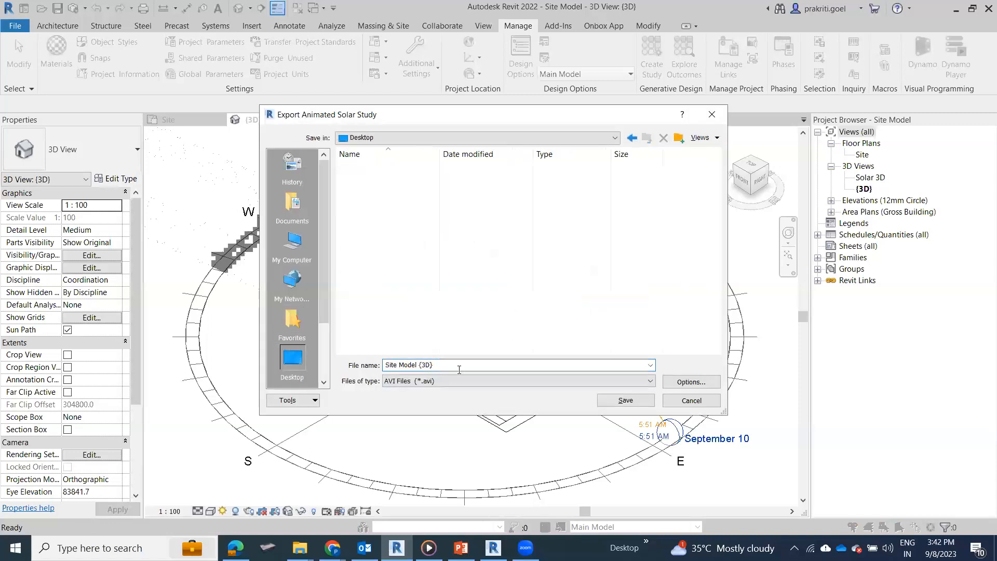
click(565, 370)
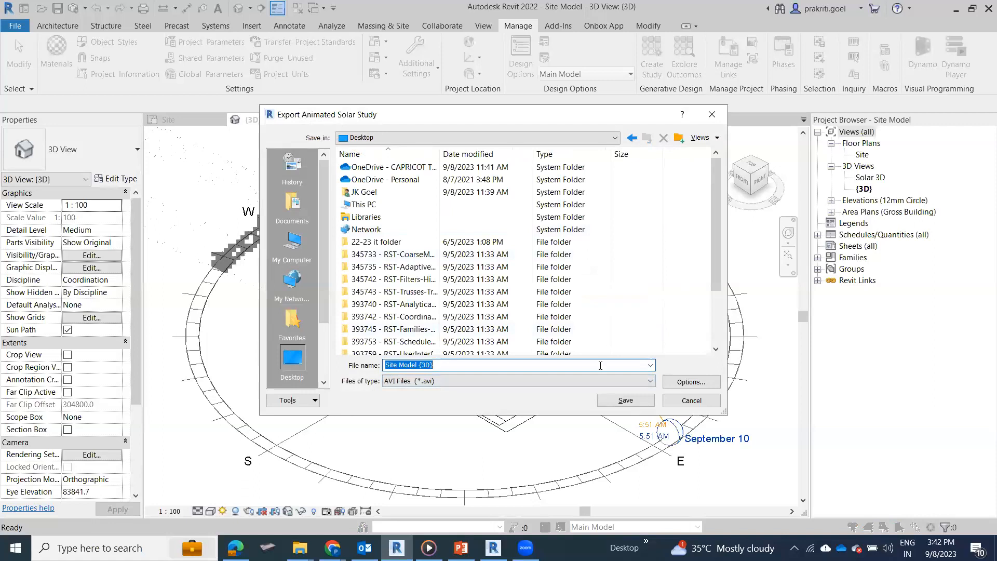
text(Main Model)
text( Sto)
text(ol)
text(ar )
text(Study)
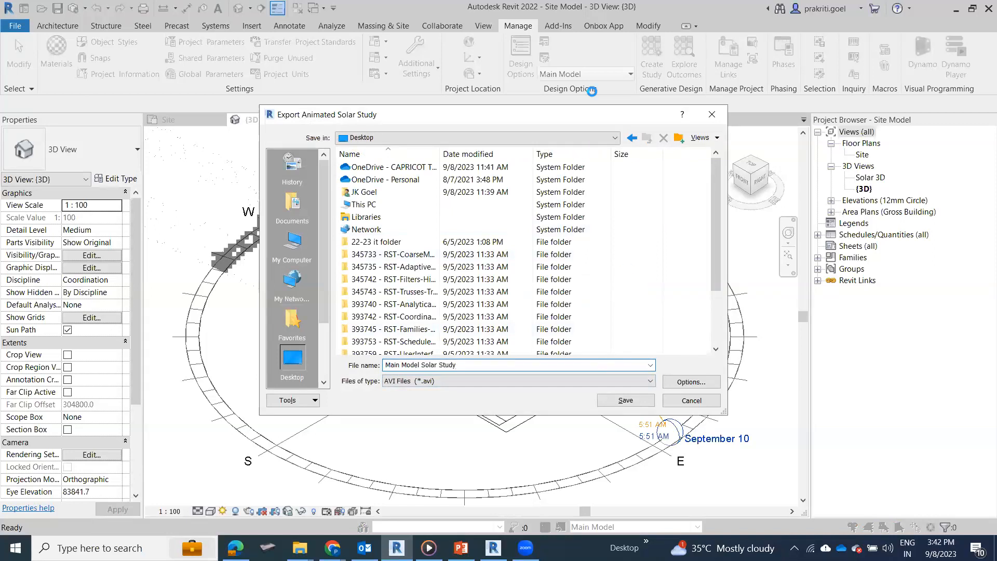
key(Return)
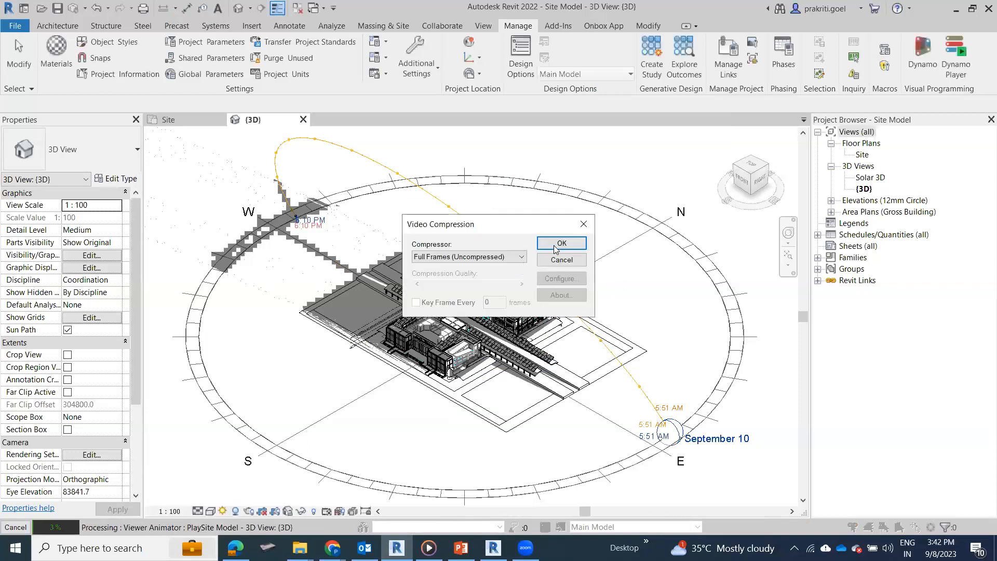
click(555, 248)
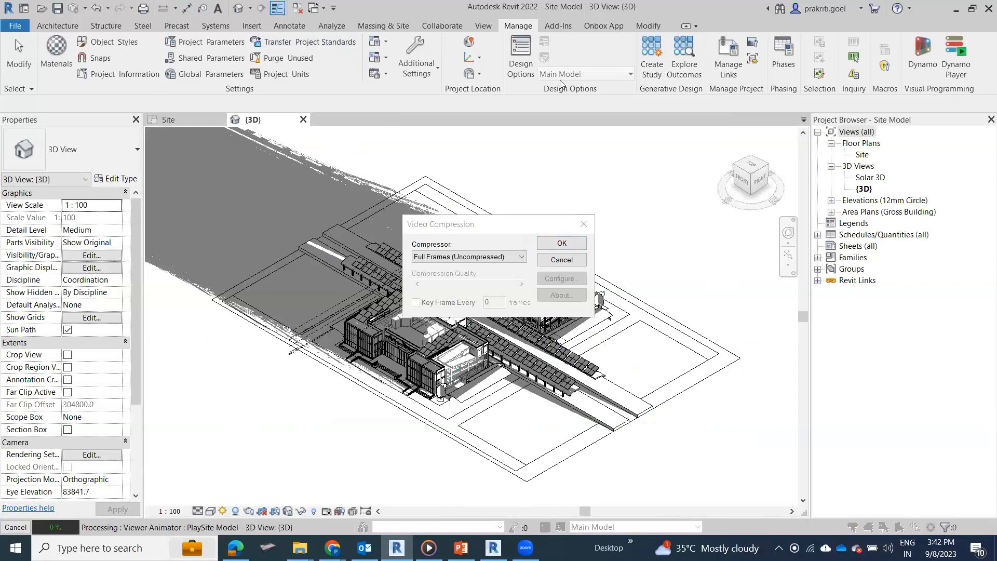
click(564, 244)
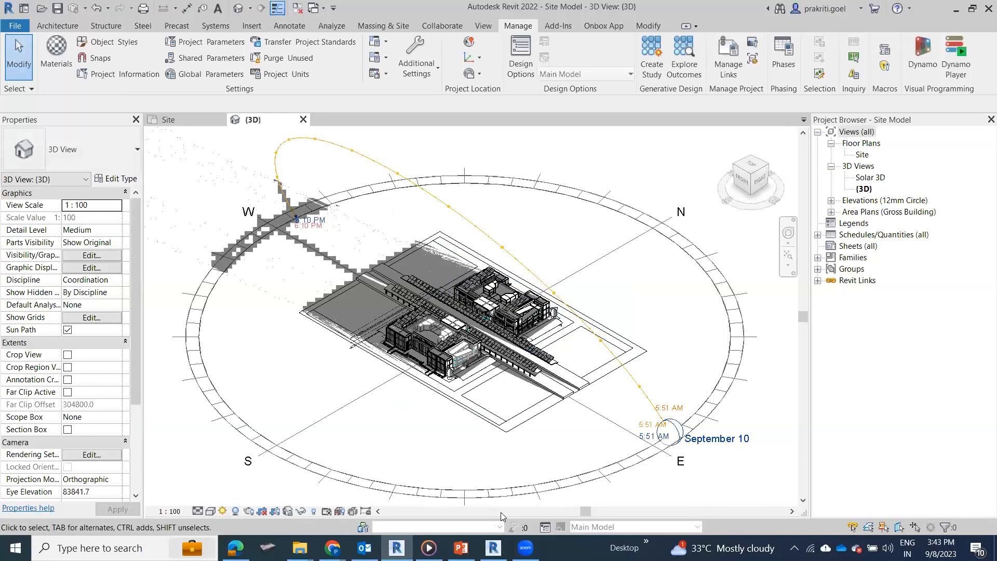
Step: Switch to Media Player and play the exported Main Model Solar Study video
key(alt+Tab)
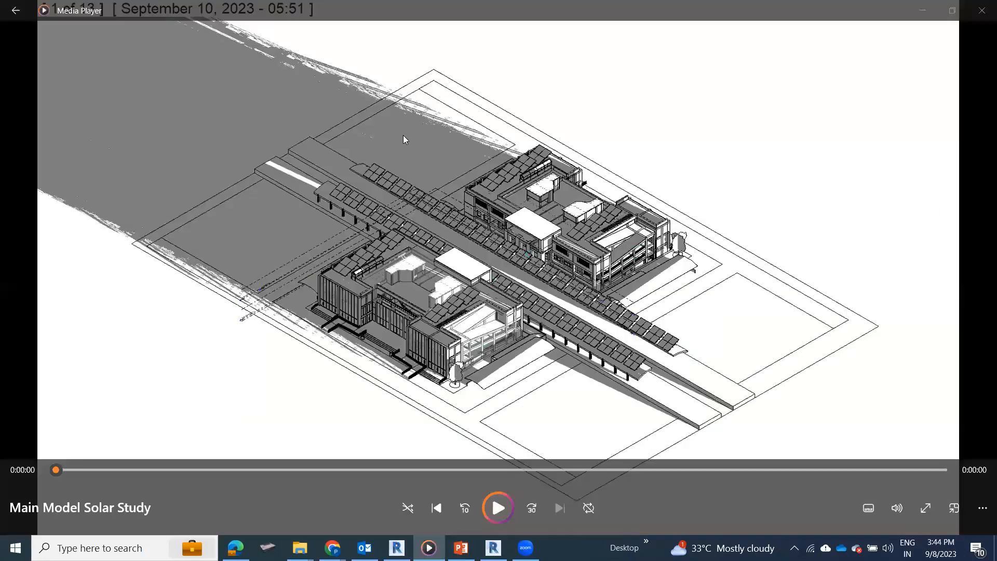
click(485, 500)
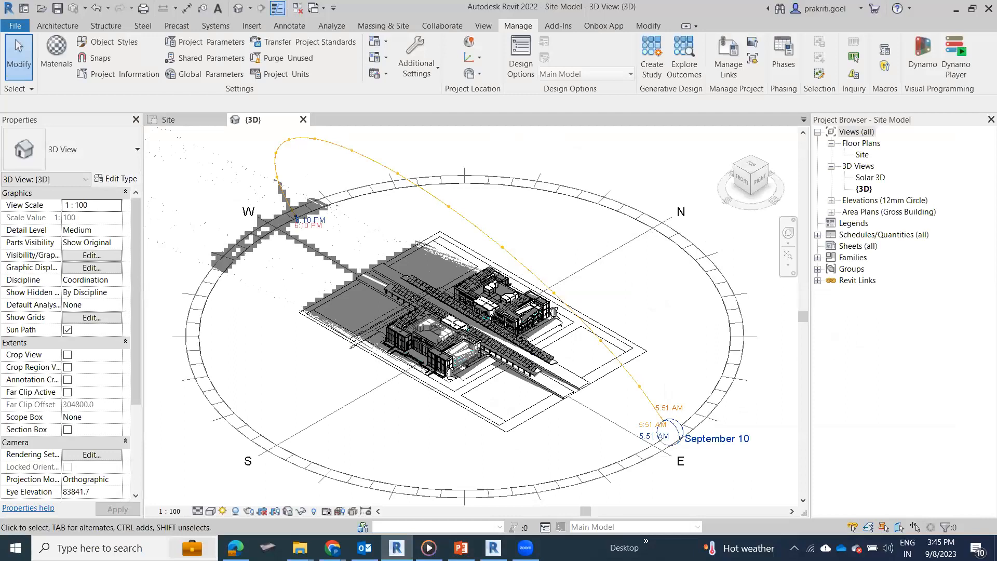
Step: Set the single-day solar study's time interval to 15 minutes in the sun settings and accept the change
click(222, 511)
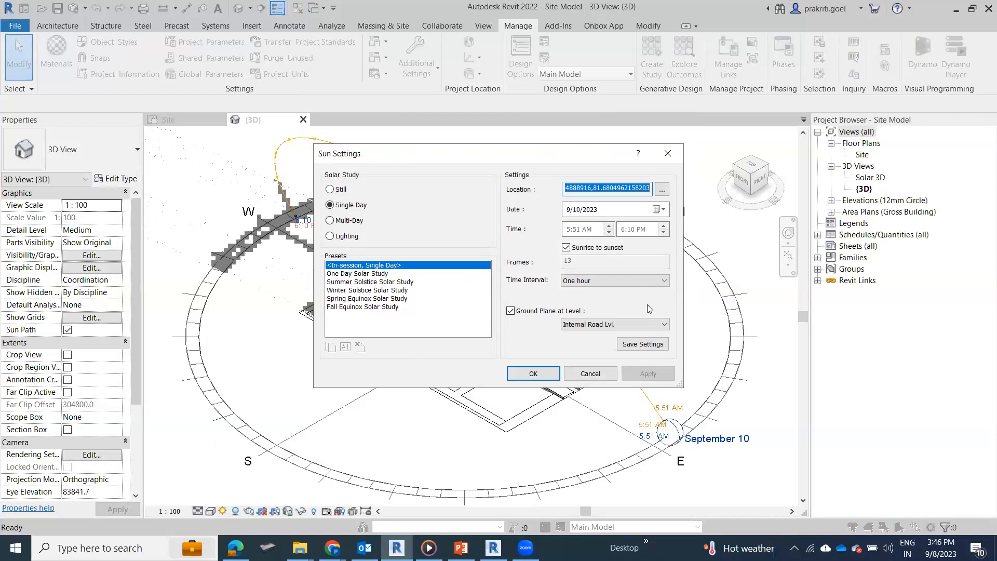
click(649, 282)
click(578, 289)
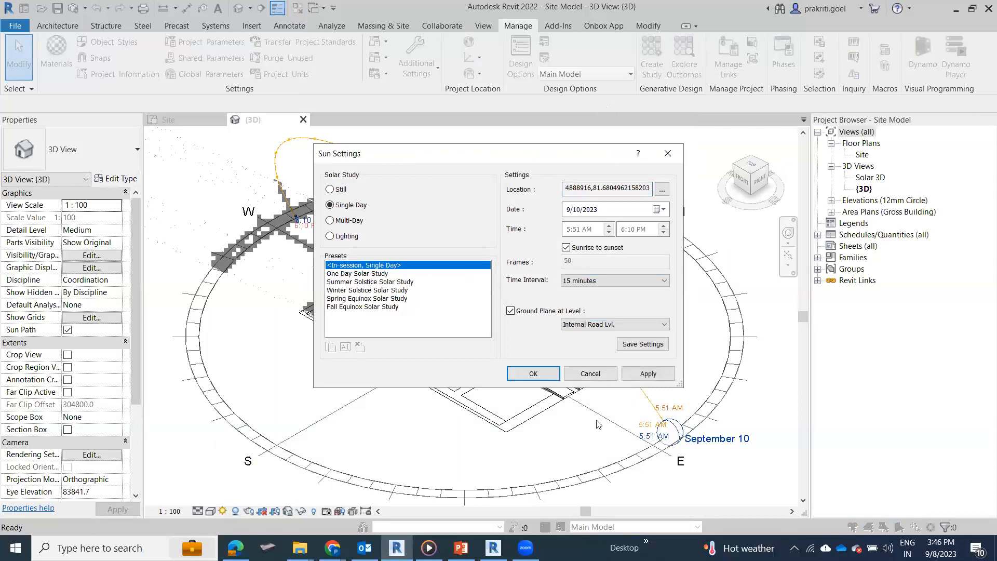
click(543, 379)
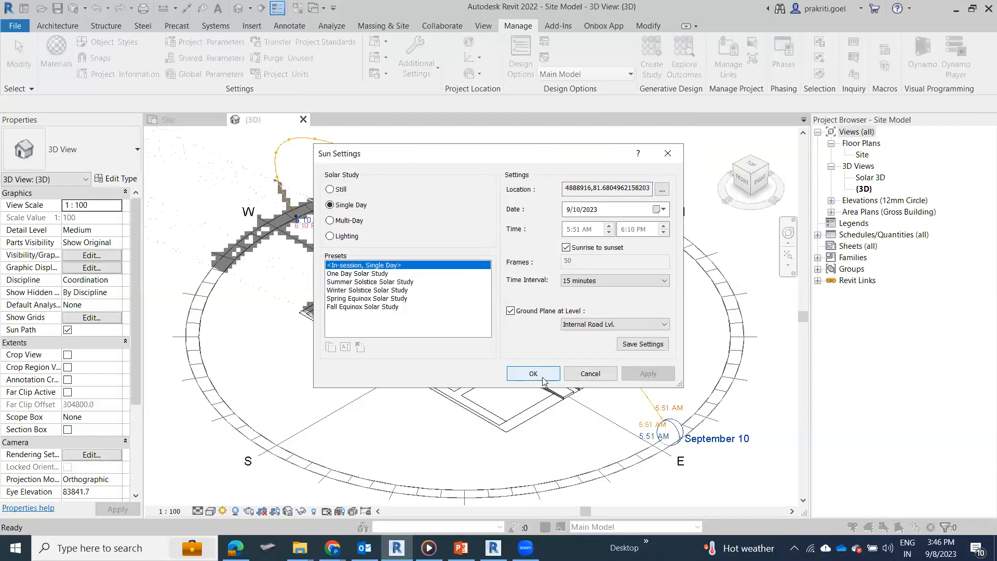
Step: Preview the solar study in the 3D view and play its frames from sunrise
click(223, 513)
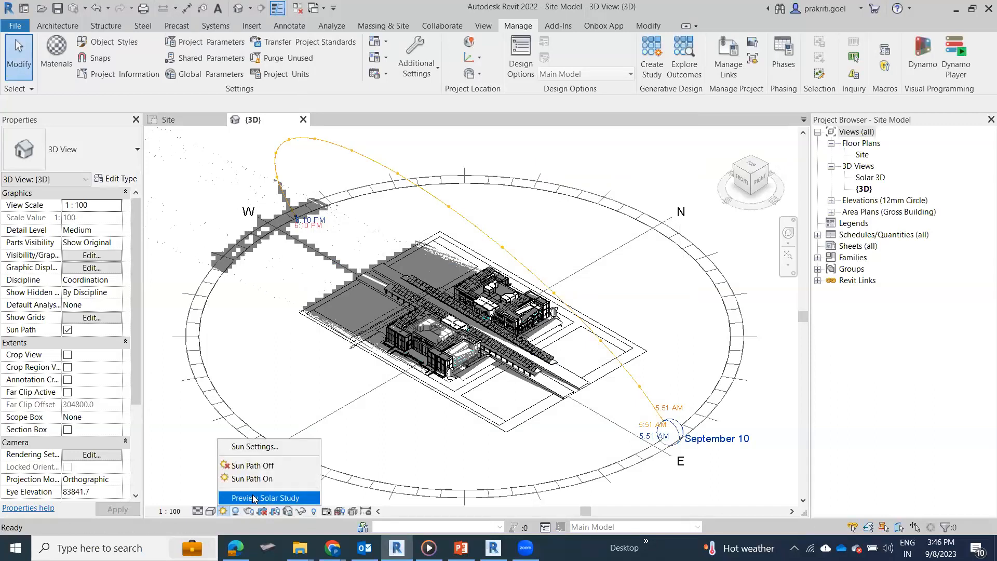
click(254, 499)
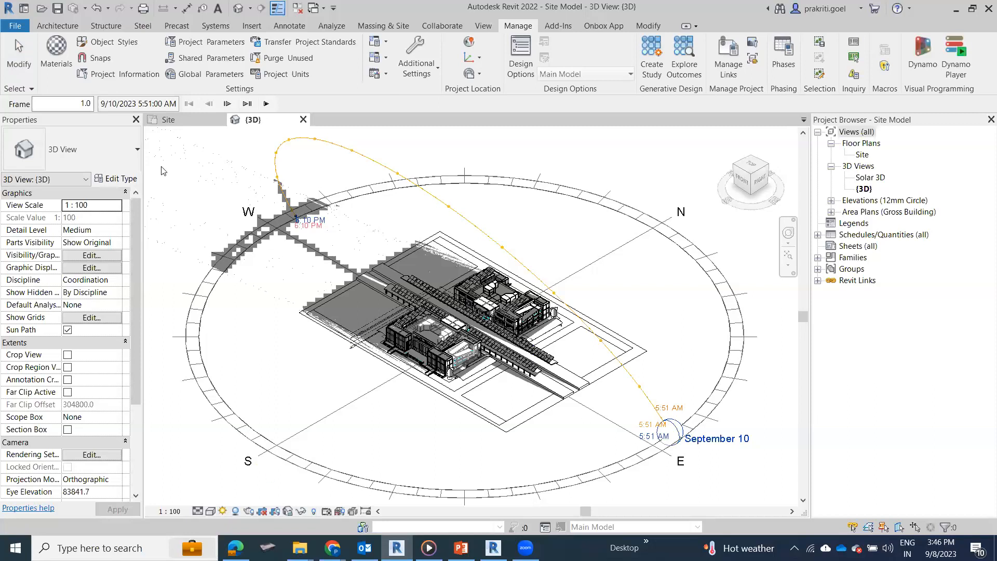
click(266, 103)
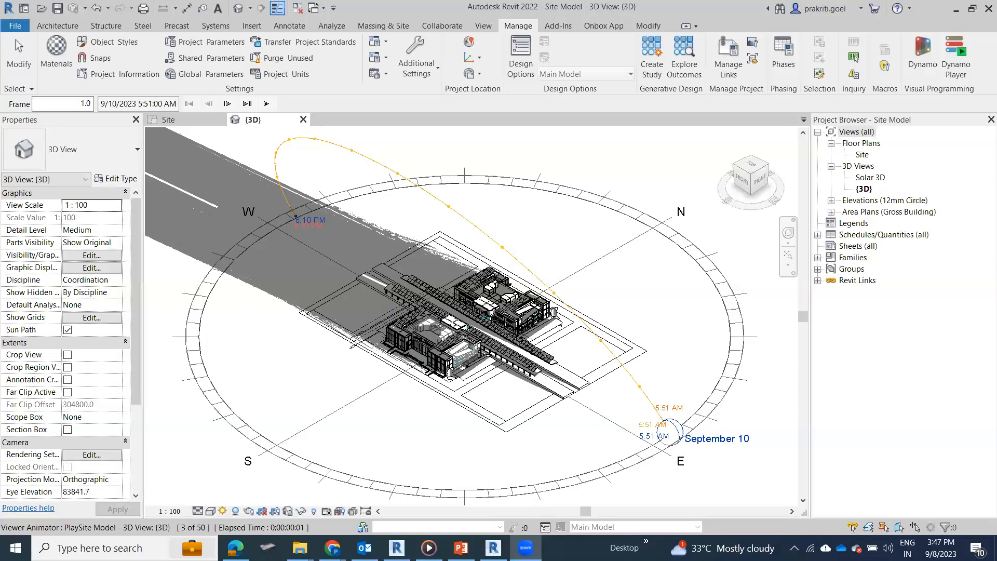
Step: Switch to the PowerPoint slide show and advance to the Solar Analysis in Revit slide
key(alt+Tab)
key(Right)
key(Right)
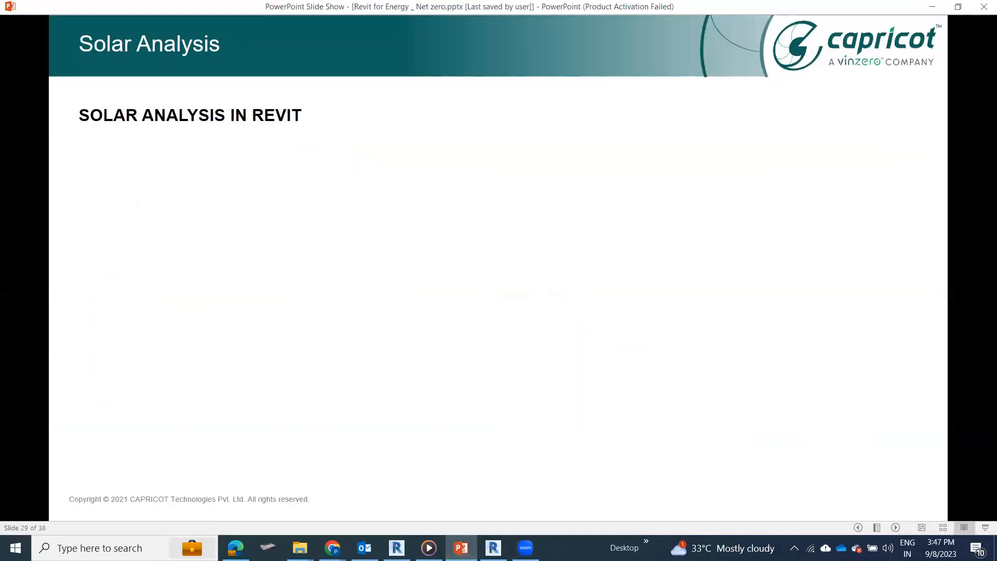
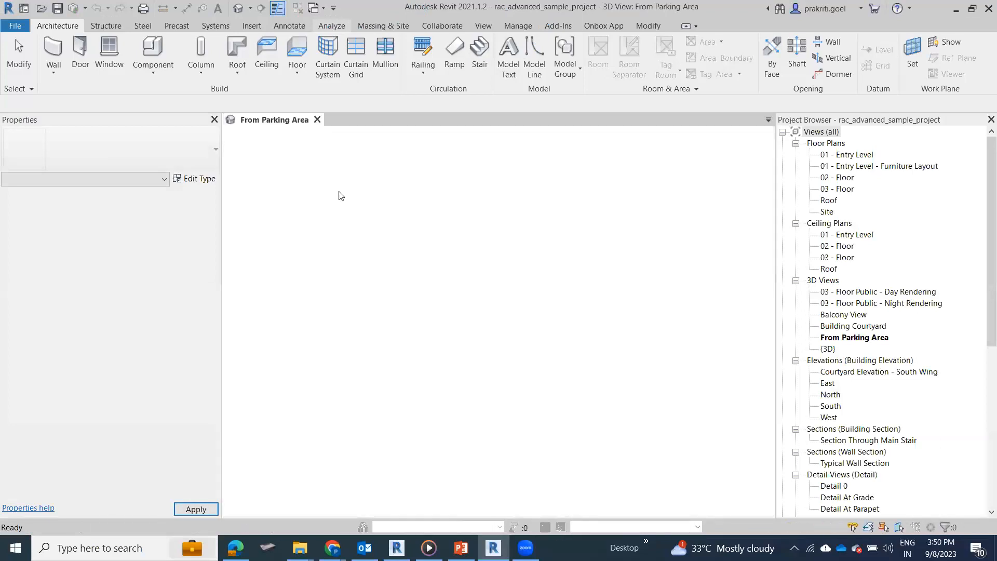
Step: Open the default 3D view of the advanced sample project with the analysis tools shown and inspect the building
click(335, 27)
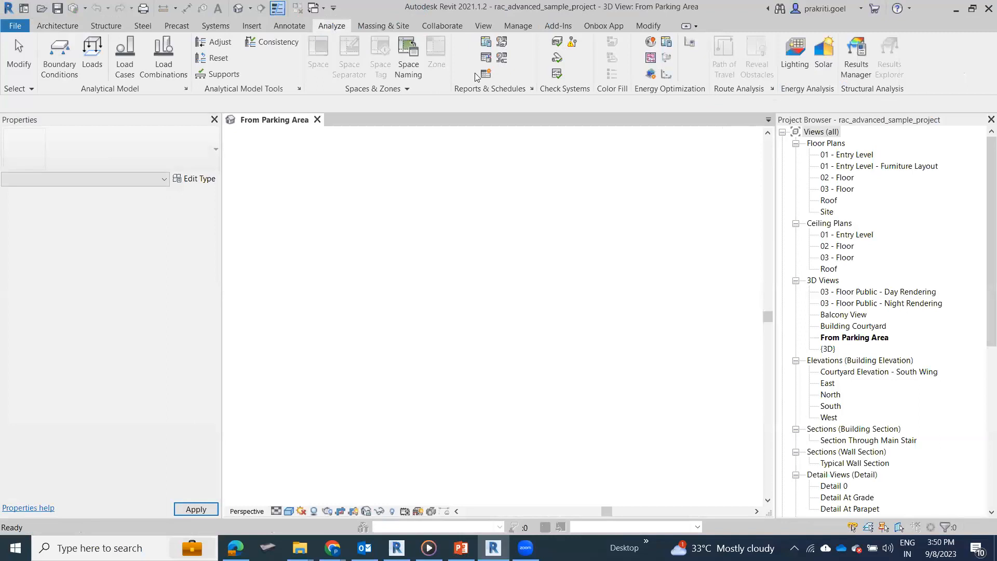
click(240, 11)
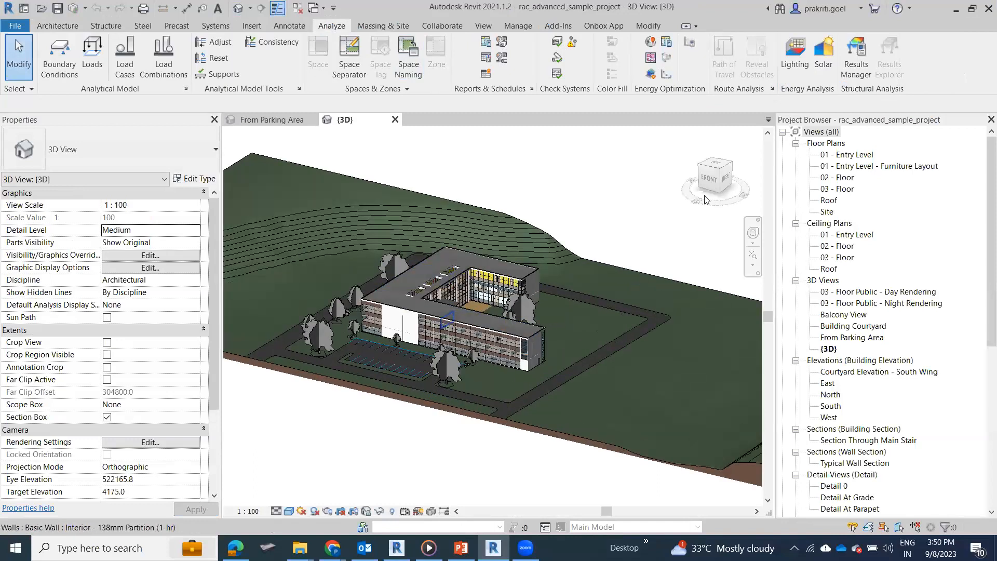
scroll(420, 365, up, 6)
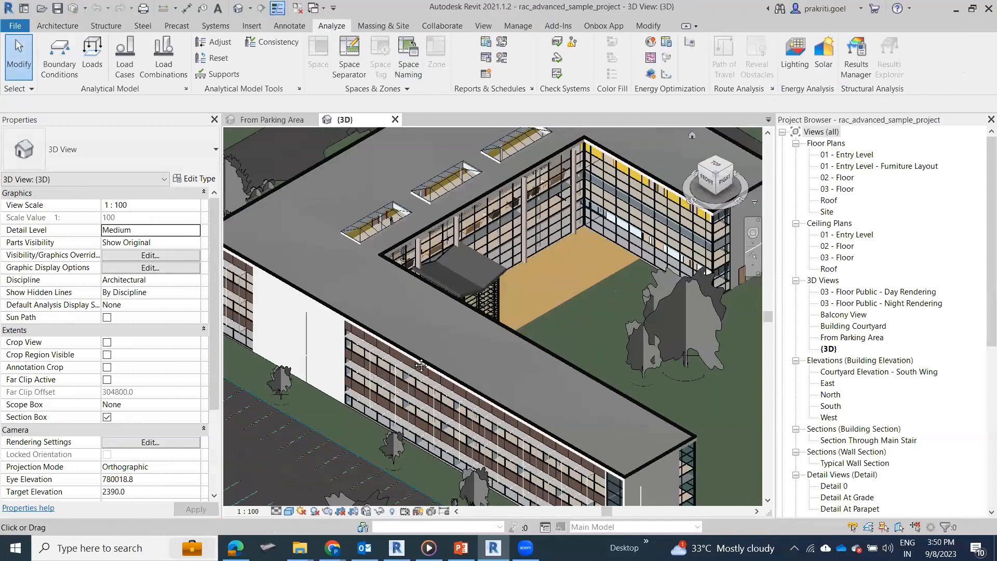
scroll(420, 365, down, 6)
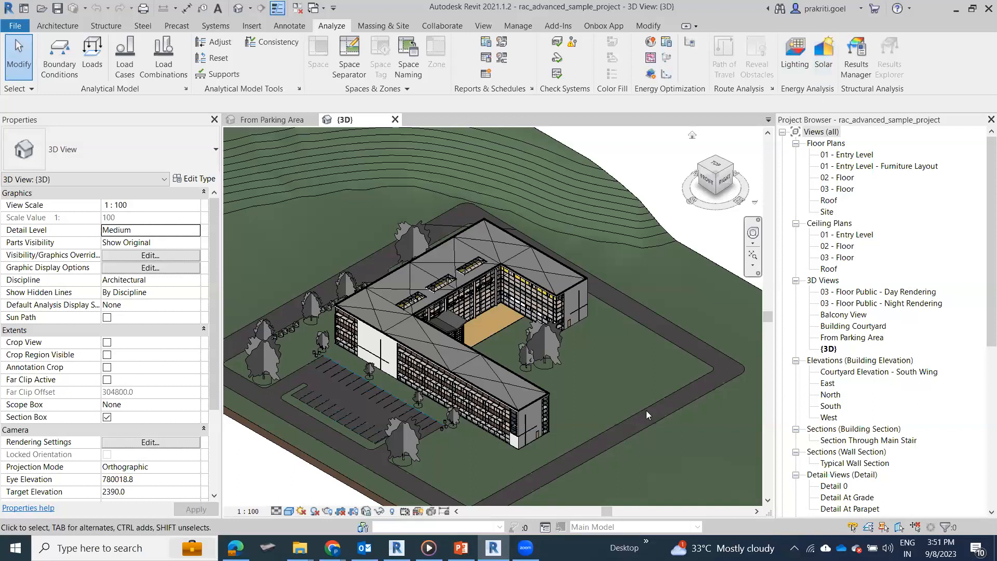
Step: Check the analysis tools available for the Site Model in Revit 2022, and return to the sample project in Revit 2021
key(alt+Tab)
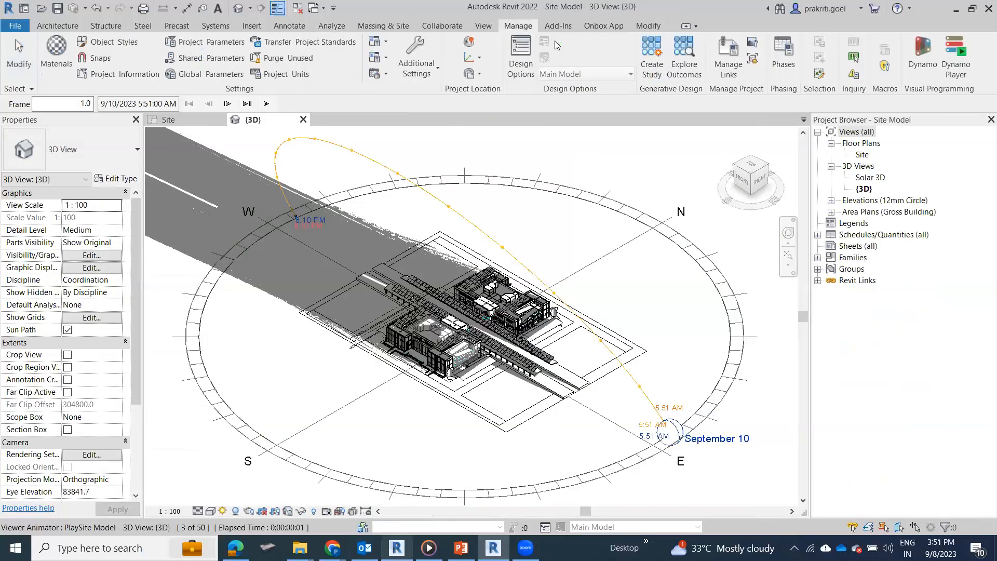
click(331, 26)
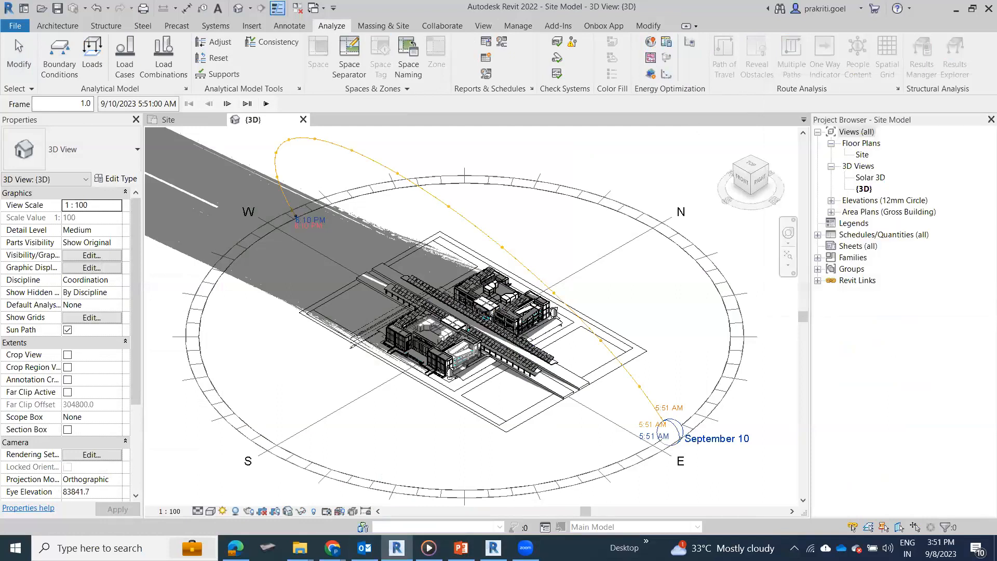
mouse_move(493, 541)
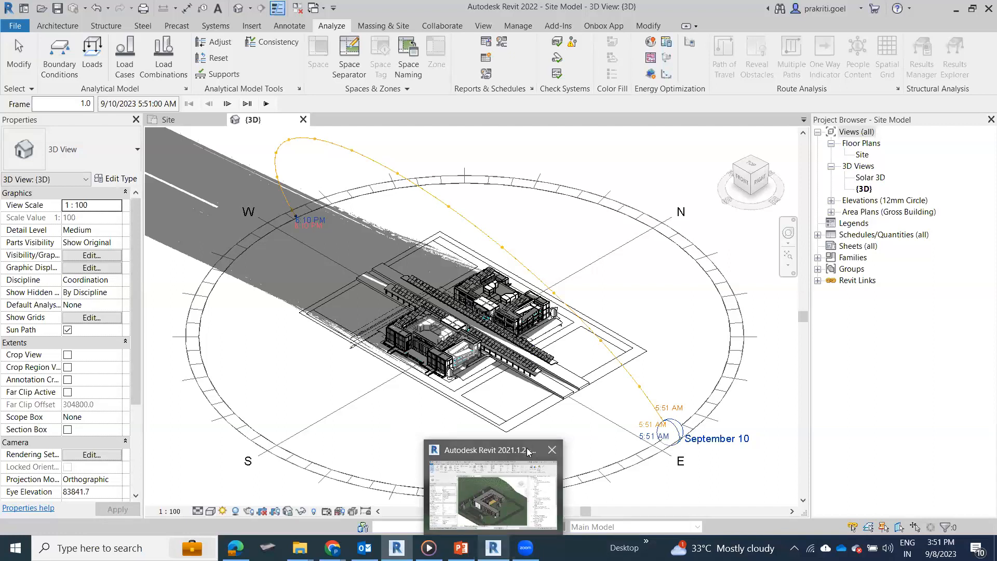
click(492, 506)
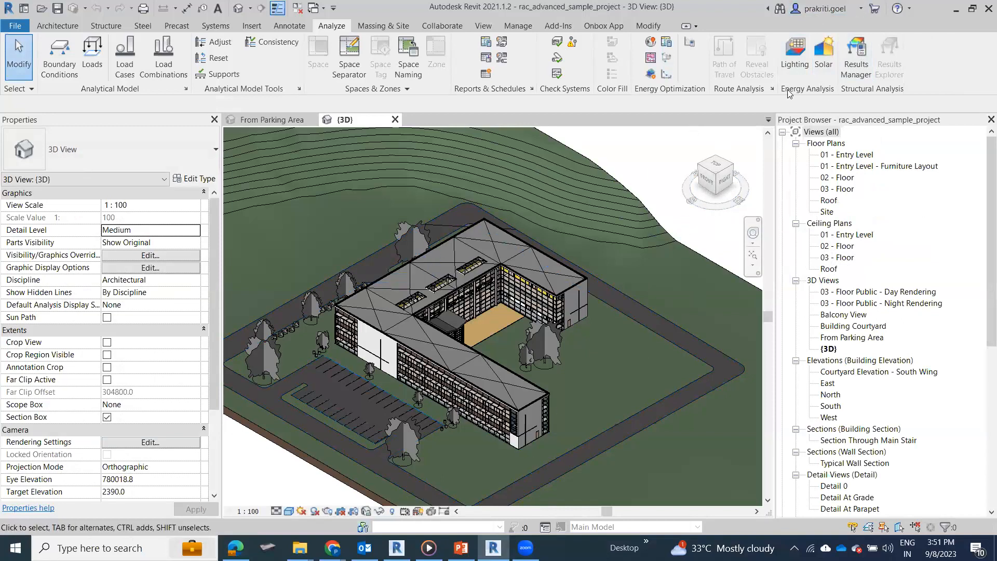
Step: Open Solar Analysis for the roof exterior surfaces and review the available study types
click(823, 55)
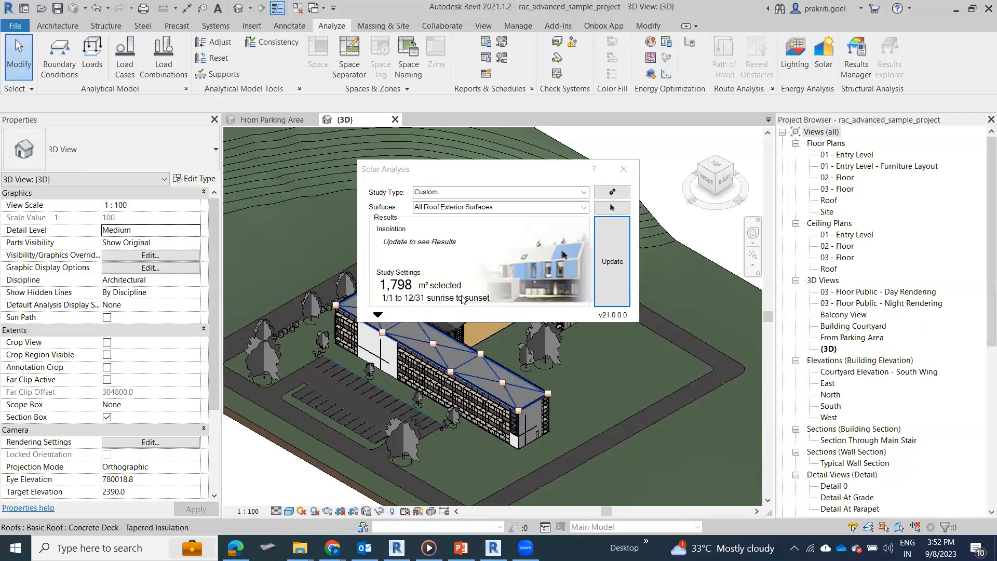
click(576, 193)
click(580, 193)
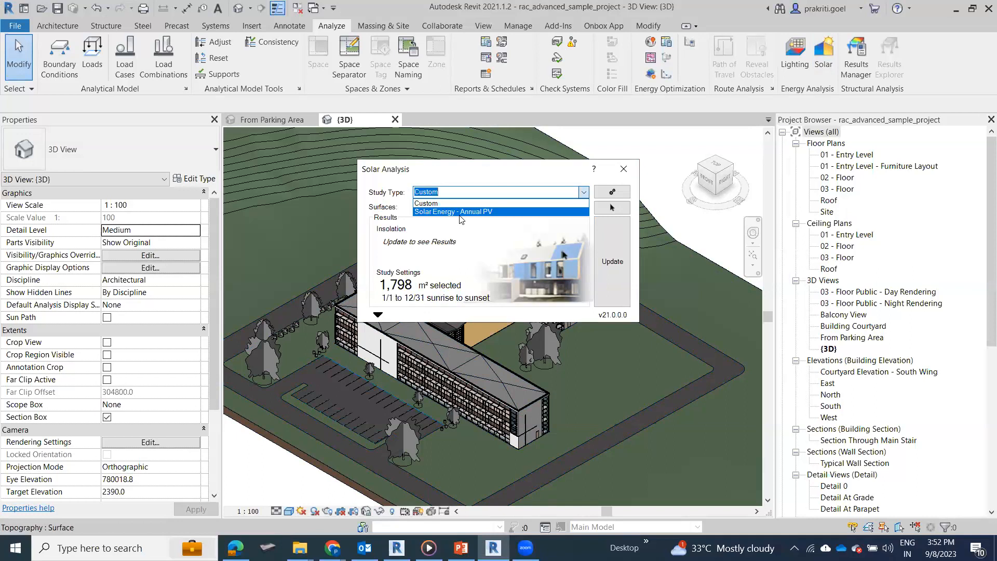
Step: Expand the Solar Analysis results settings and review the insolation result types and their units
click(378, 315)
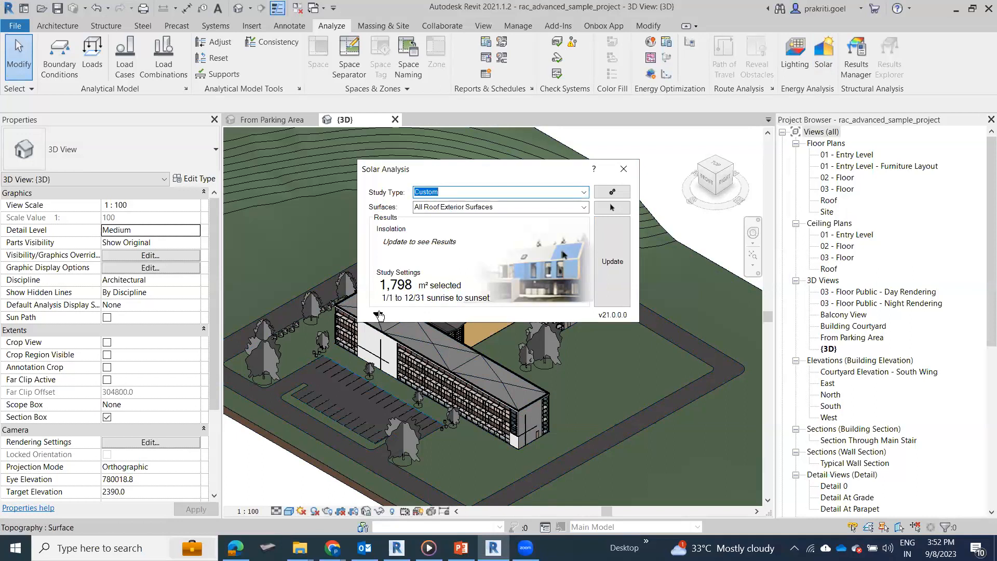
click(378, 315)
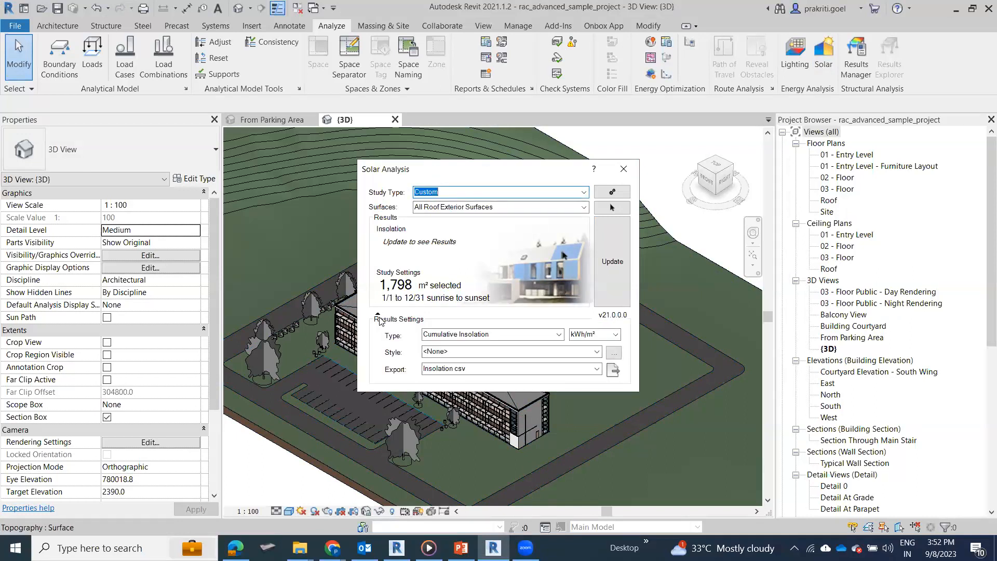
click(559, 334)
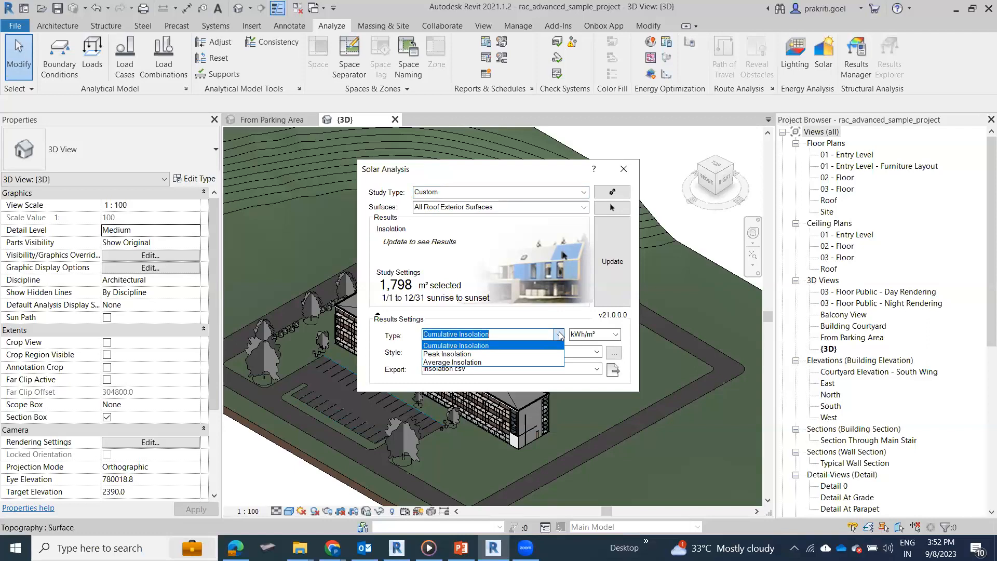
click(616, 335)
click(617, 335)
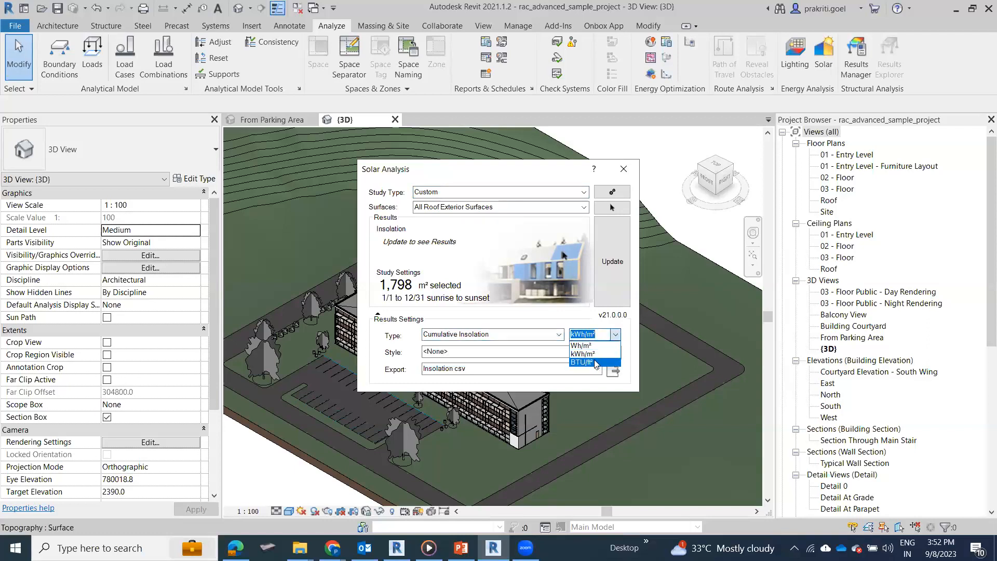
click(497, 214)
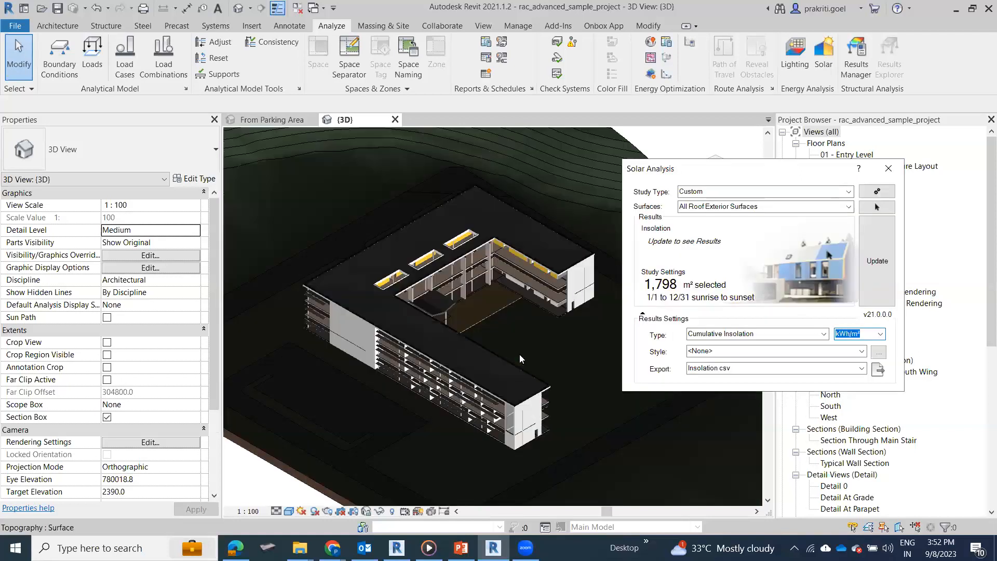
Step: Set the {3D} view's visual style to Hidden Line and close Solar Analysis
scroll(519, 355, up, 2)
scroll(464, 385, down, 1)
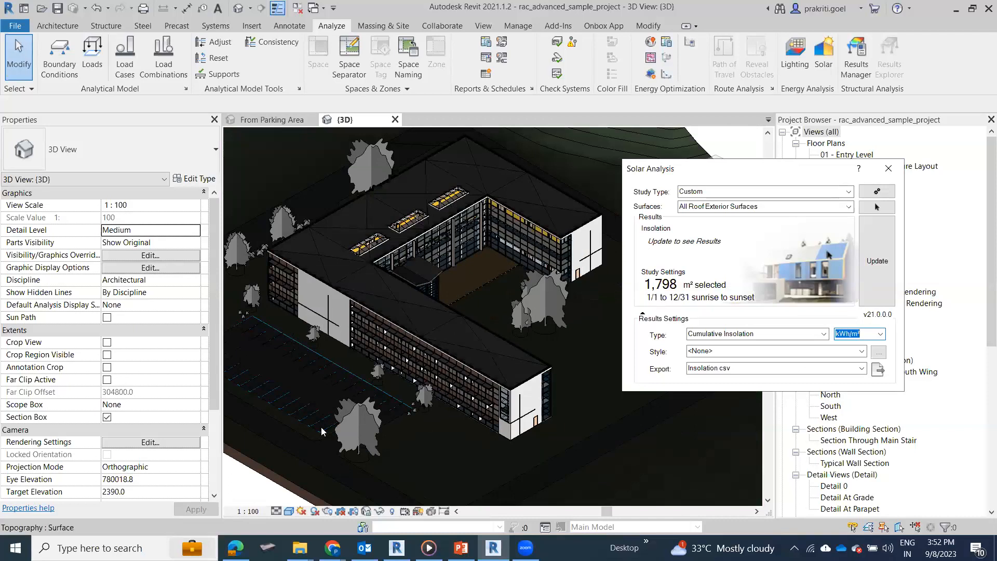
click(289, 511)
click(315, 453)
click(289, 511)
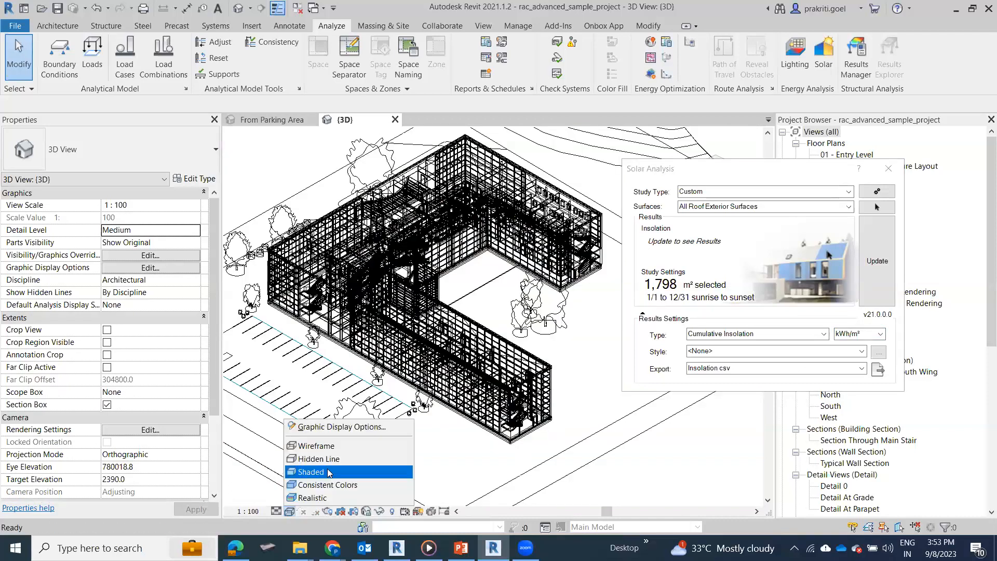
click(334, 464)
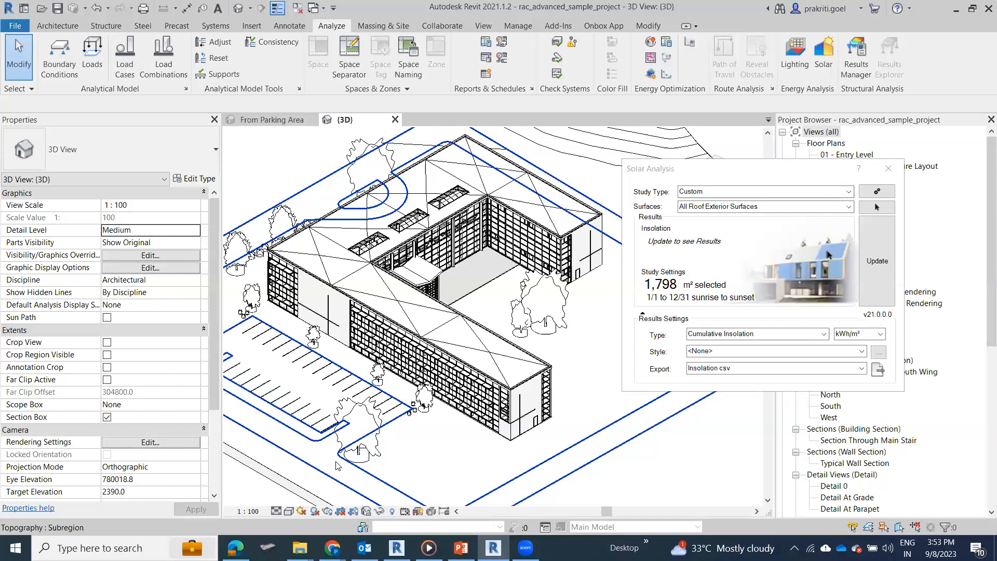
click(845, 355)
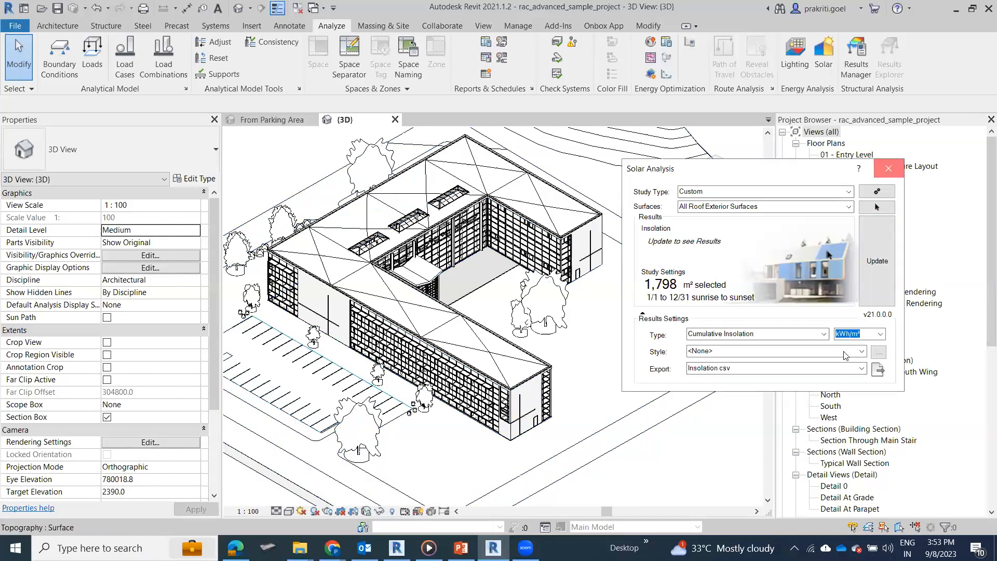
Step: Duplicate the {3D} view and rename the copy Solar Study
right_click(830, 349)
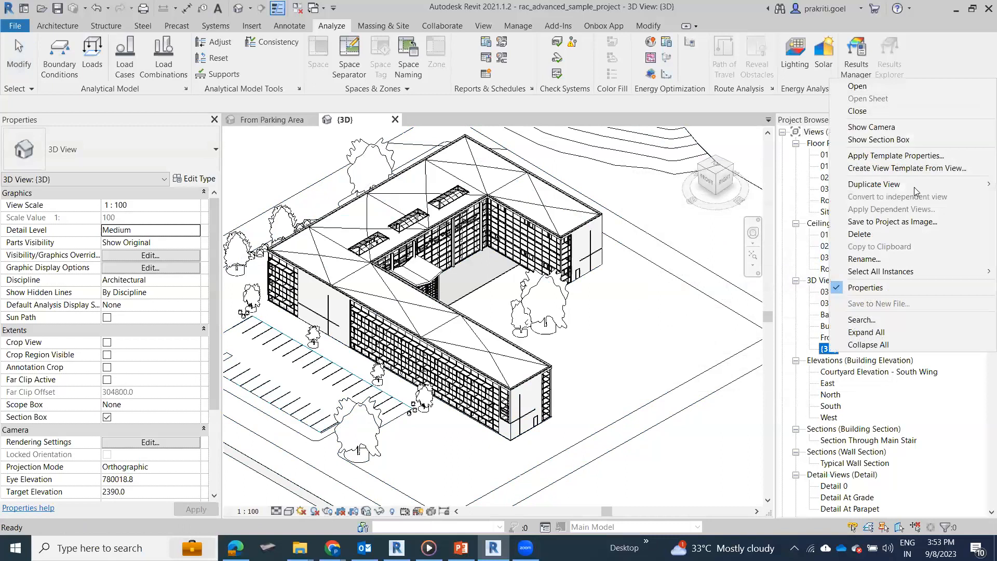
mouse_move(914, 184)
click(752, 196)
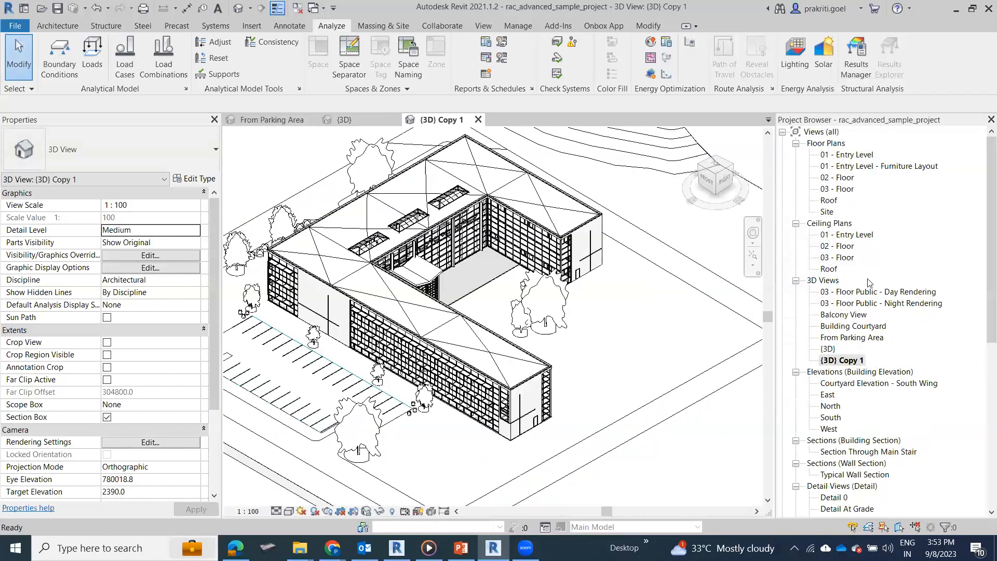
right_click(834, 360)
key(Return)
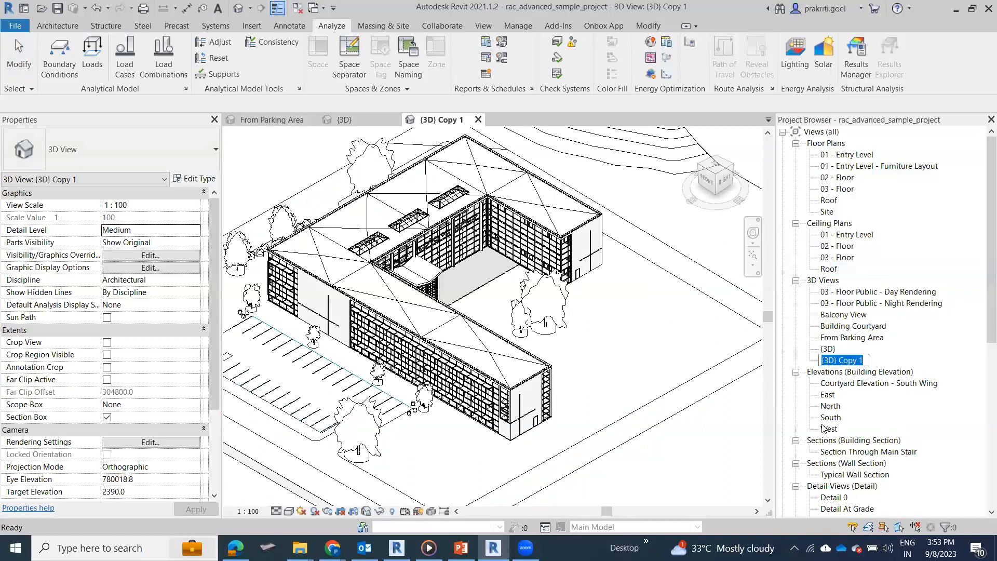
text(Solar Study)
key(Return)
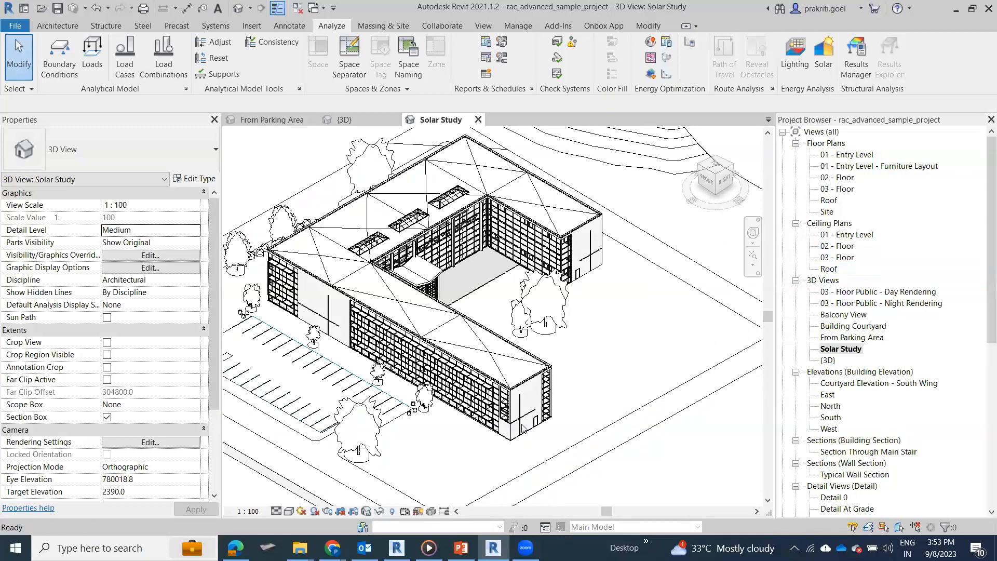
Step: Reopen Solar Analysis in the Solar Study view, move it clear of the model, and start the surface selection, dismissing its instructions
scroll(551, 344, up, 5)
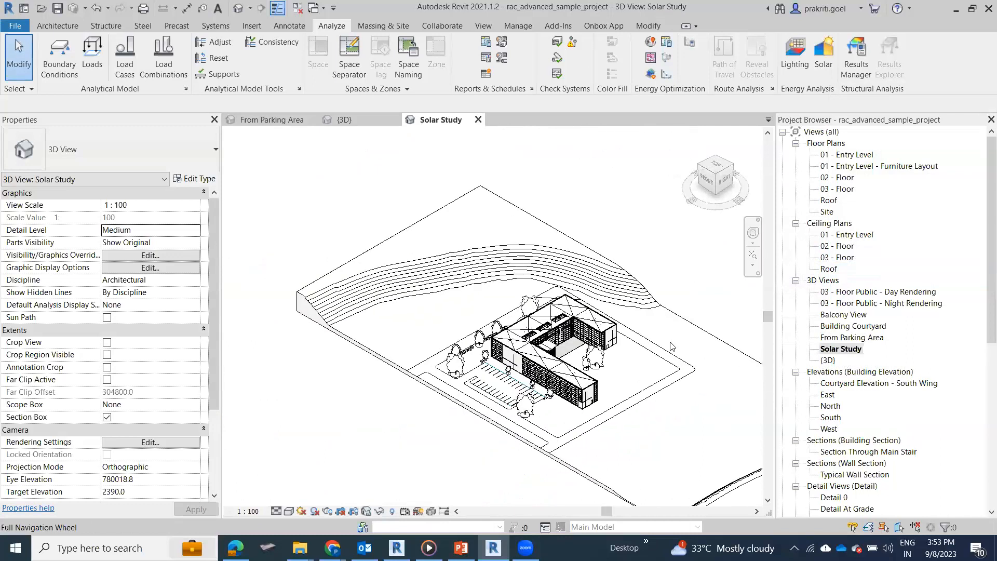
scroll(551, 344, down, 4)
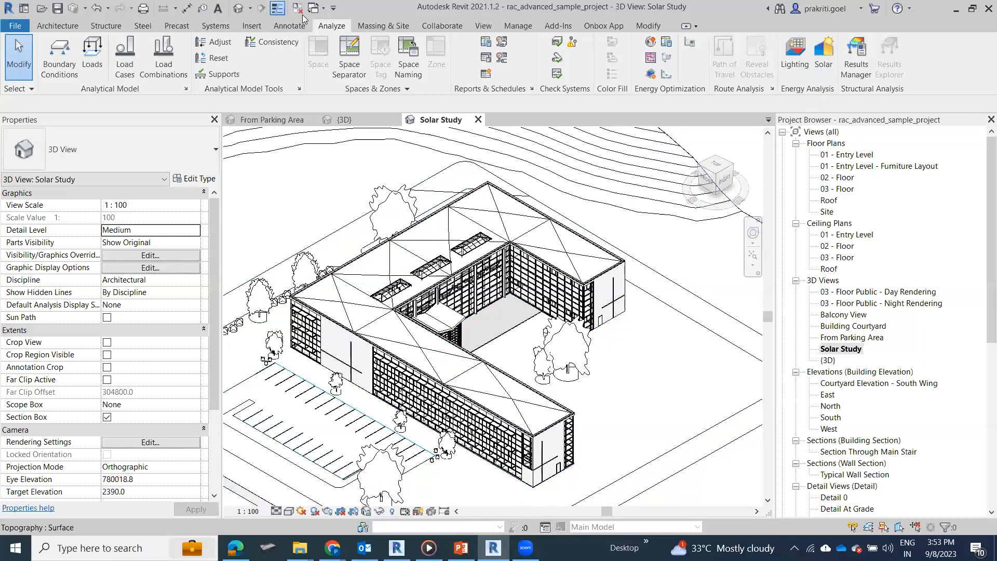
click(832, 57)
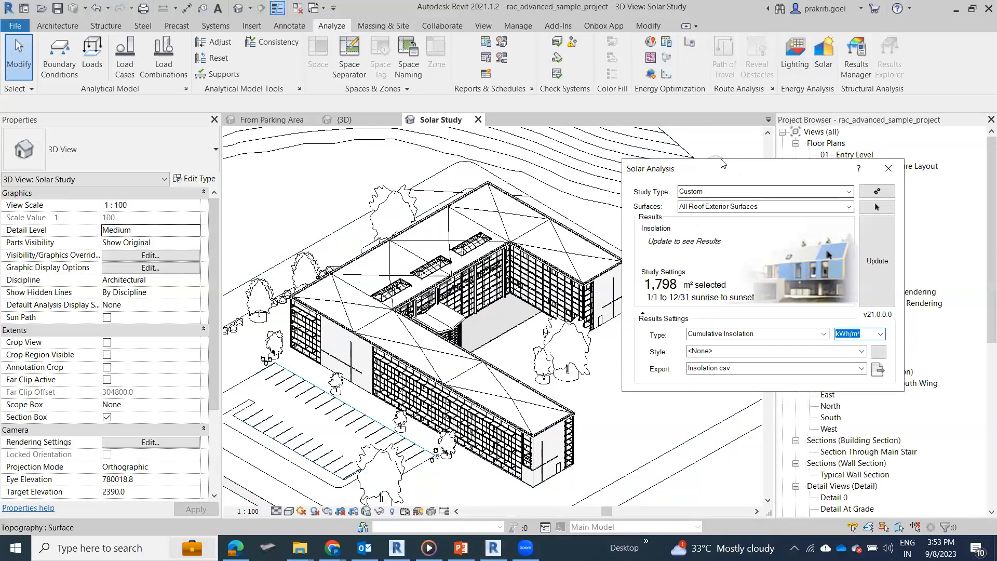
drag(721, 163, 715, 4)
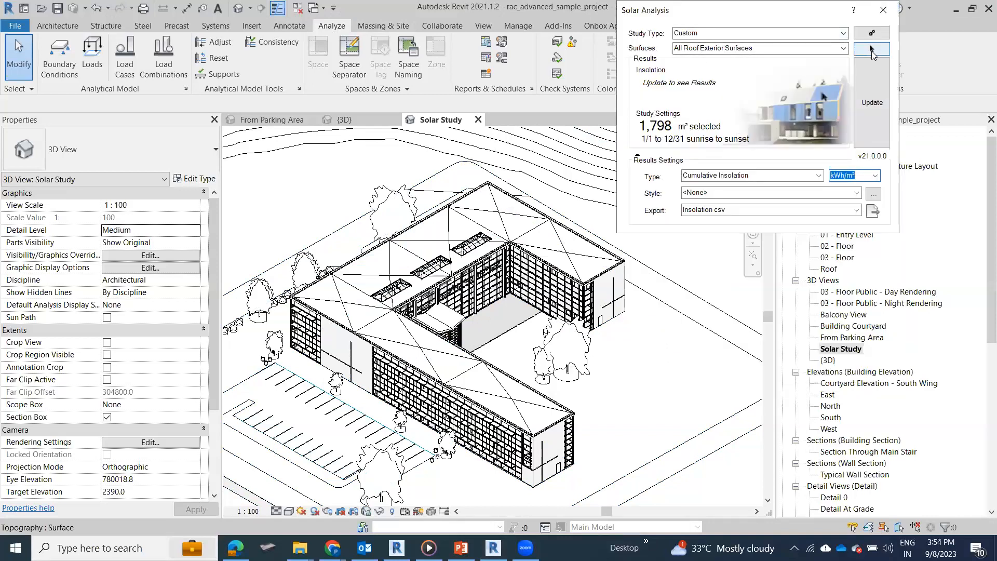
click(871, 49)
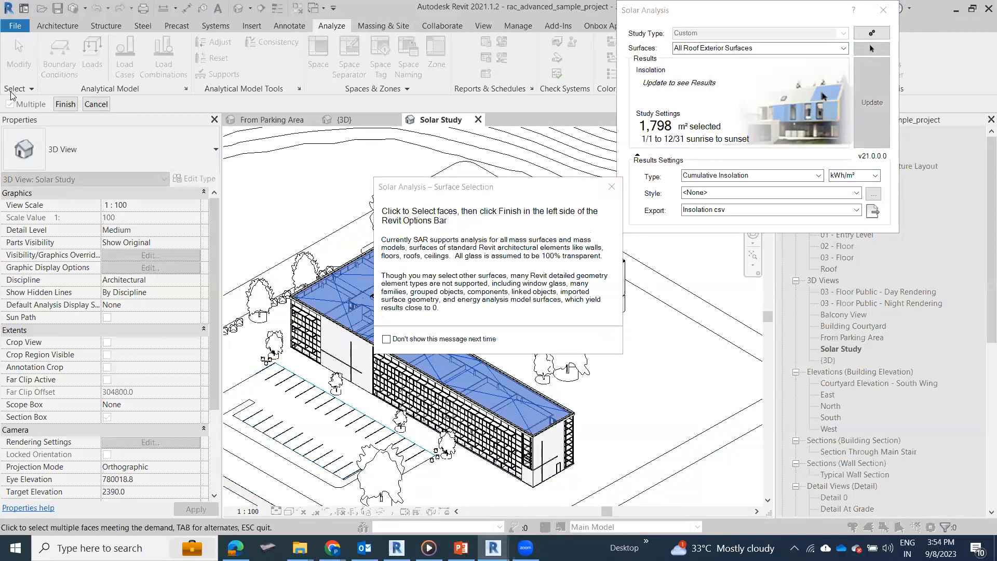
click(64, 104)
click(611, 187)
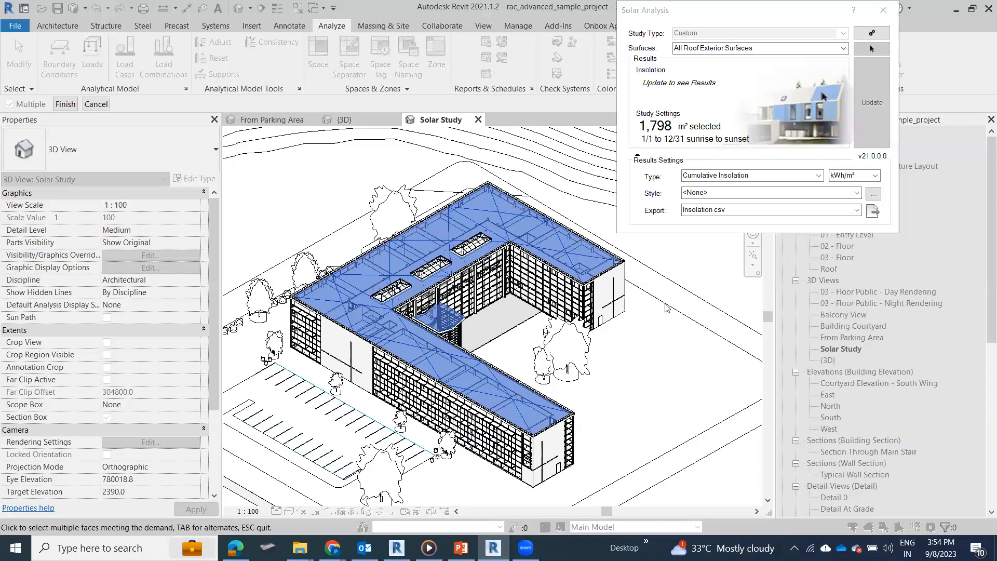
Step: Add the solid end walls of both building wings and the solid wall facing the parking area to the selected roof surfaces
click(556, 447)
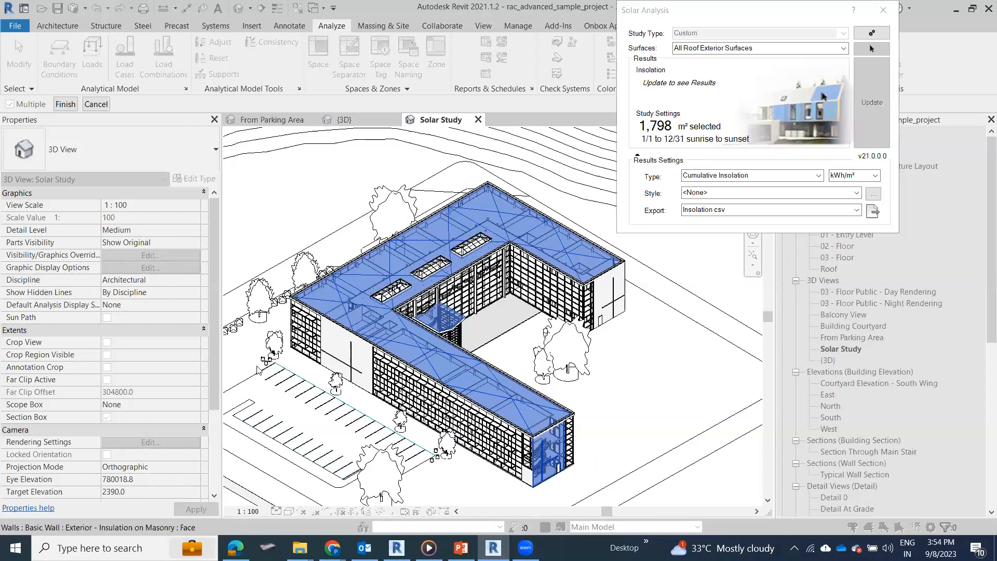
click(336, 340)
shift+middle_drag(408, 376, 572, 432)
shift+middle_drag(637, 432, 501, 355)
shift+middle_drag(595, 399, 537, 414)
shift+middle_drag(747, 415, 535, 387)
shift+middle_drag(631, 400, 571, 395)
shift+middle_drag(516, 419, 483, 325)
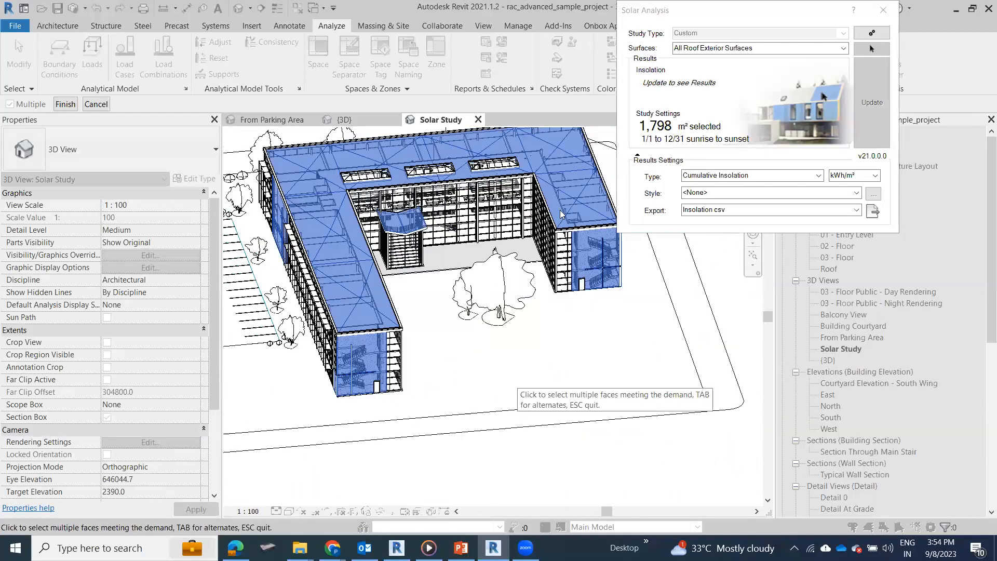
Step: Check the selected roof and wall faces from around the building and finish the surface selection
scroll(560, 210, up, 1)
scroll(542, 362, up, 1)
middle_drag(382, 310, 592, 345)
scroll(557, 455, down, 2)
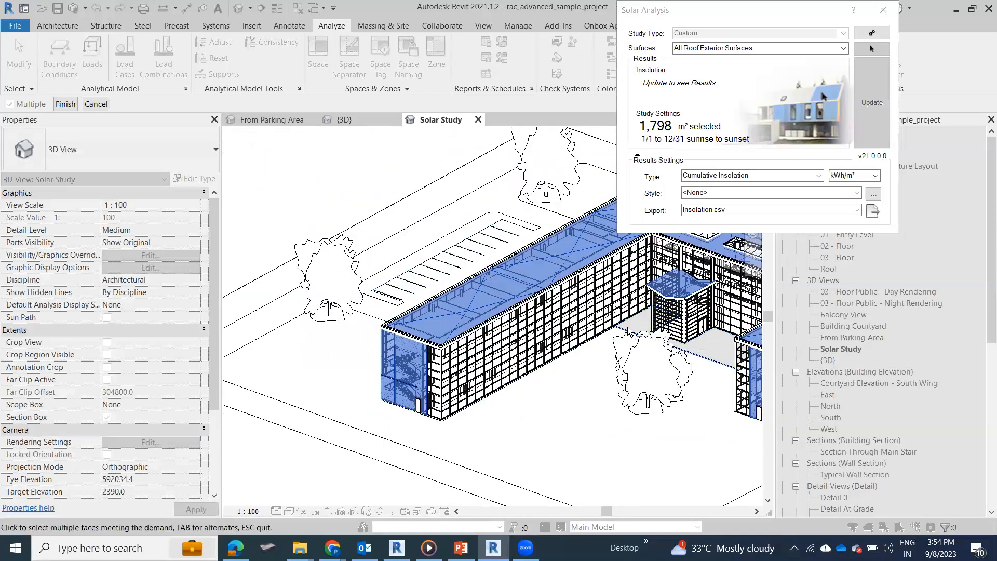
shift+middle_drag(274, 435, 425, 429)
shift+middle_drag(514, 403, 380, 374)
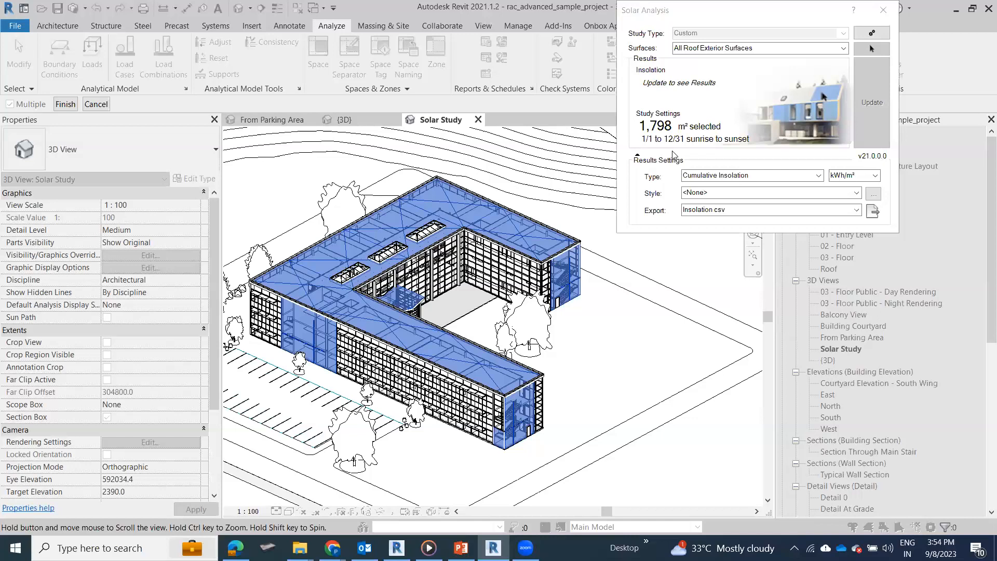
click(843, 50)
click(58, 108)
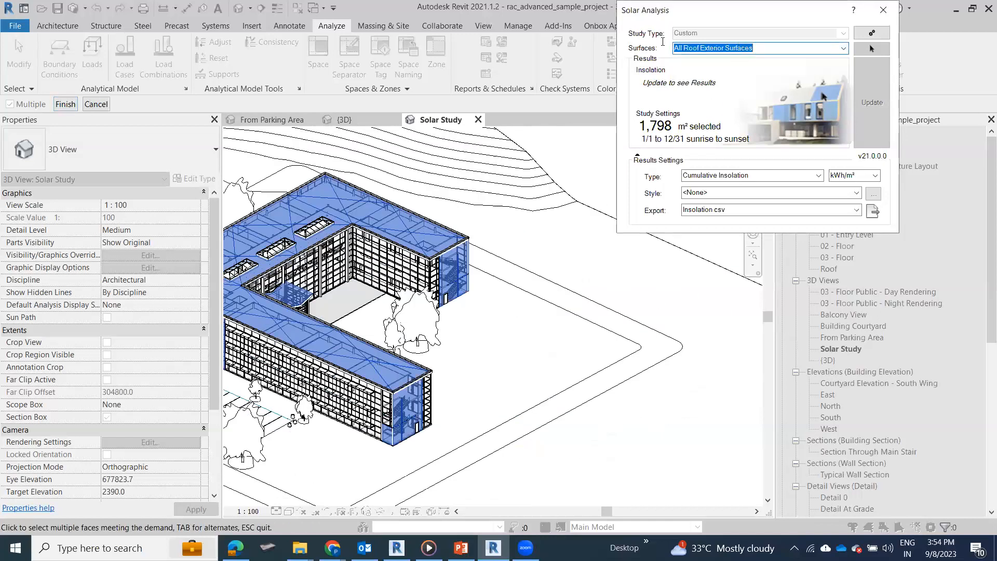
click(65, 104)
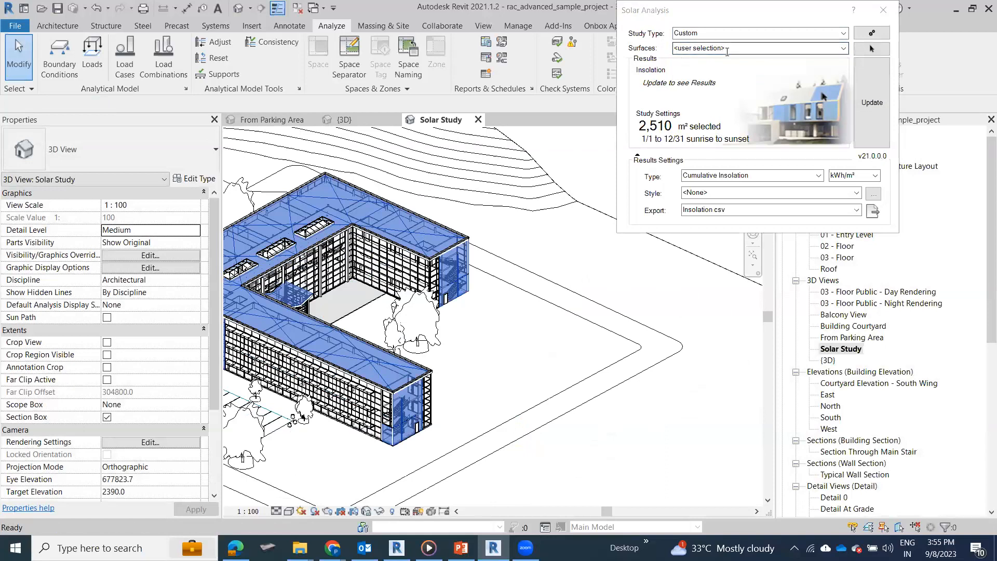
Step: Set the results style to Solar Analysis Annual 200kWh and run the insolation analysis on the selected surfaces
click(858, 193)
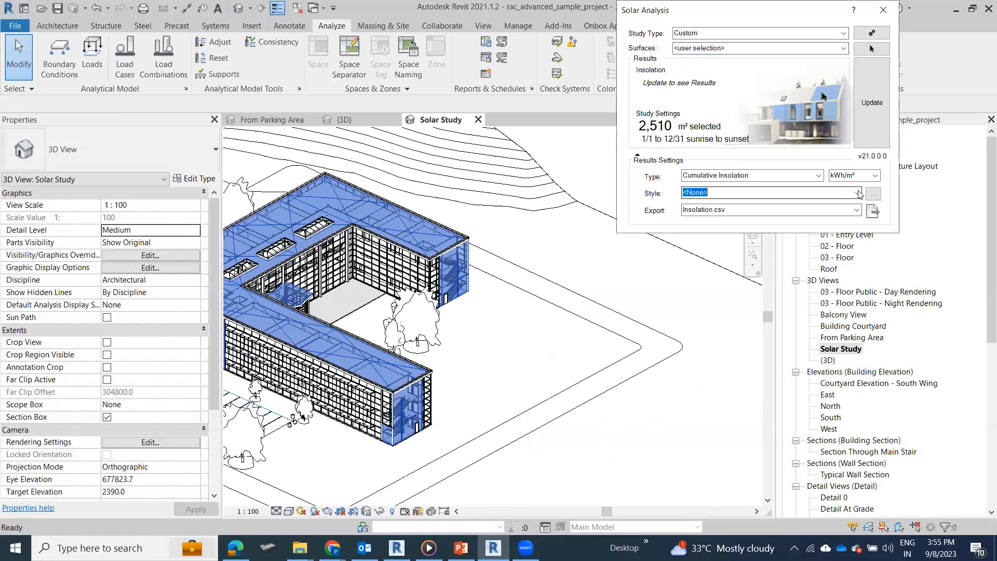
click(858, 194)
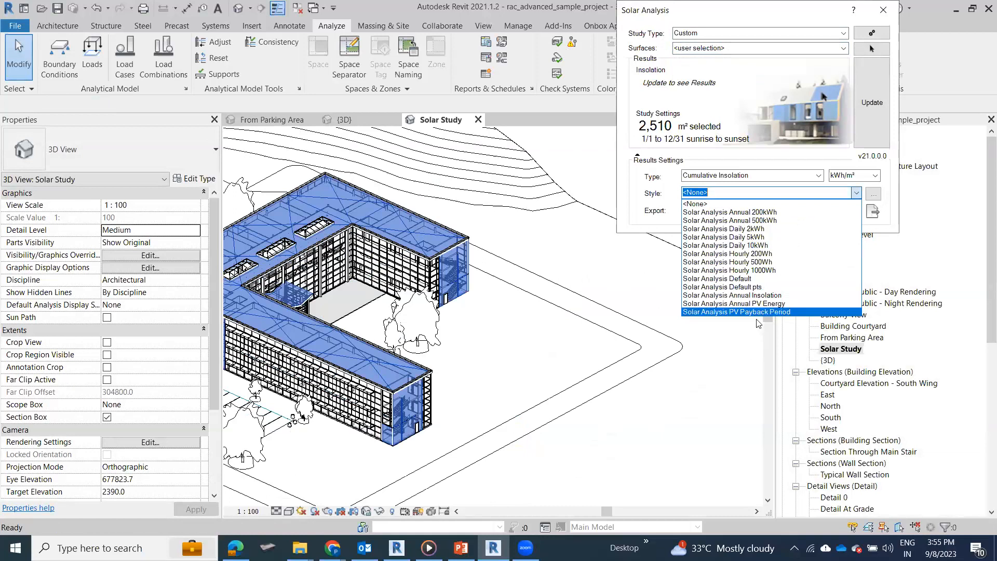
click(768, 212)
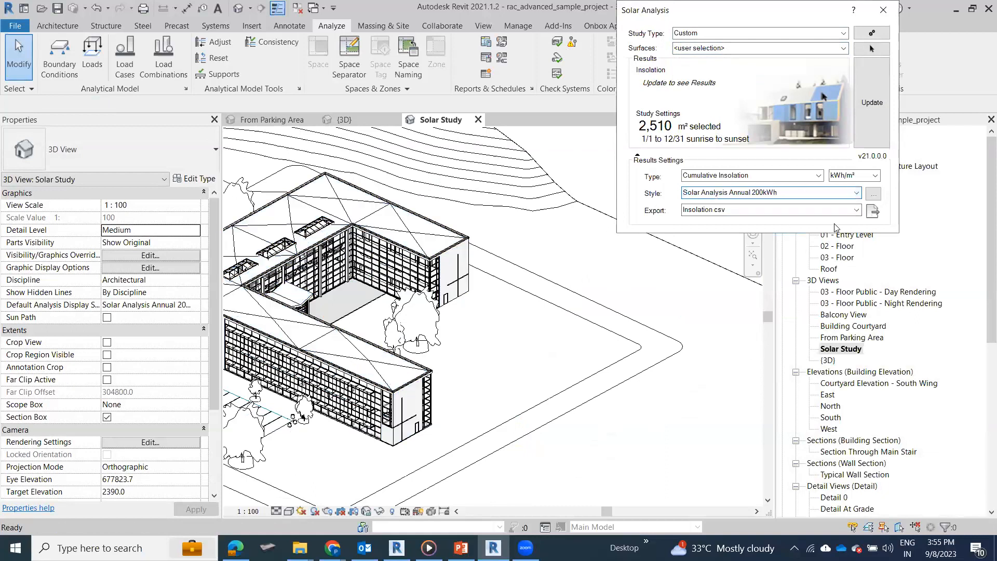
scroll(621, 327, down, 3)
scroll(636, 283, down, 3)
scroll(533, 262, up, 3)
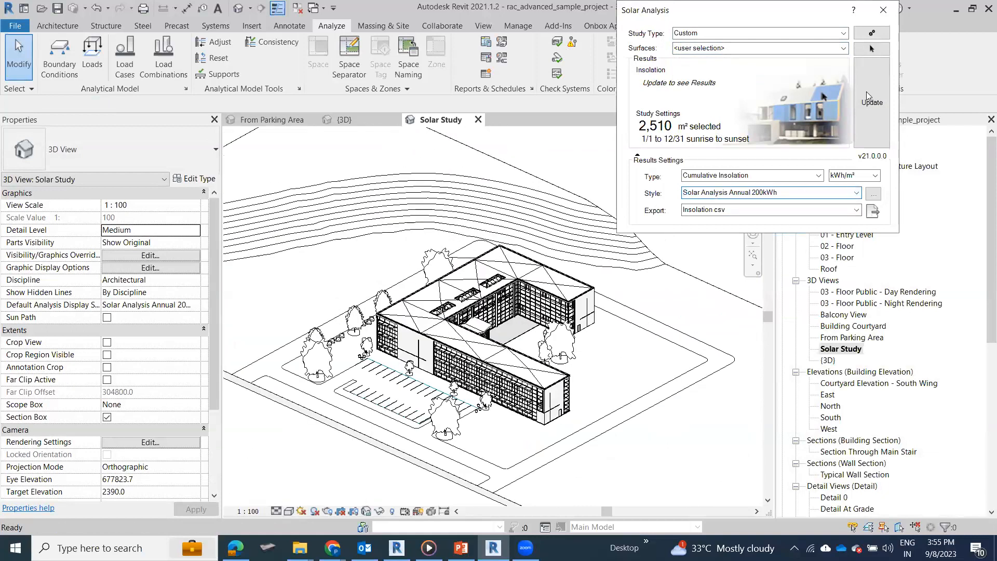
click(875, 107)
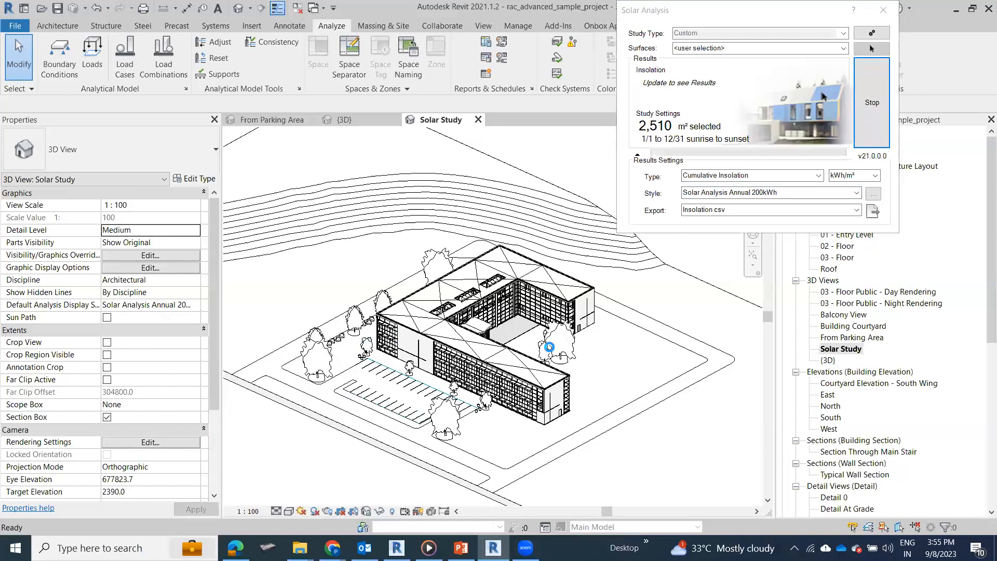
Step: Examine the cumulative insolation legend with its project location and study dates, and the coloured roof and wall surfaces
scroll(552, 352, down, 2)
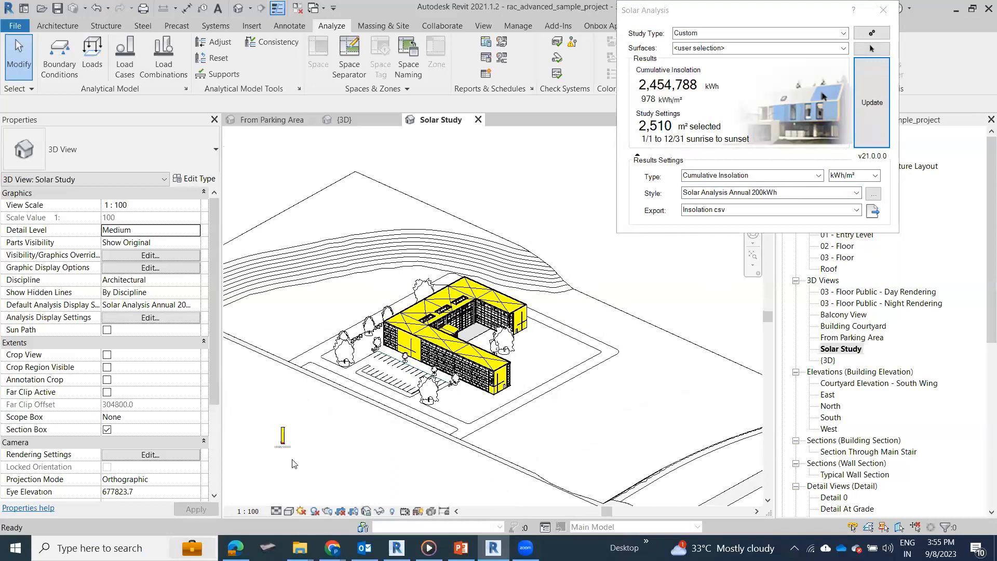
scroll(294, 463, up, 5)
scroll(323, 385, up, 1)
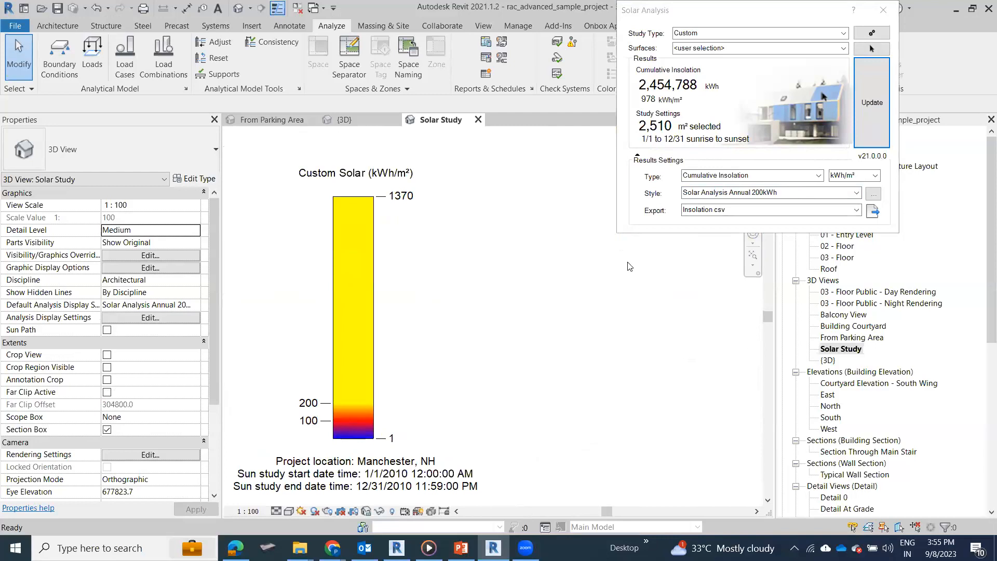
scroll(332, 405, down, 2)
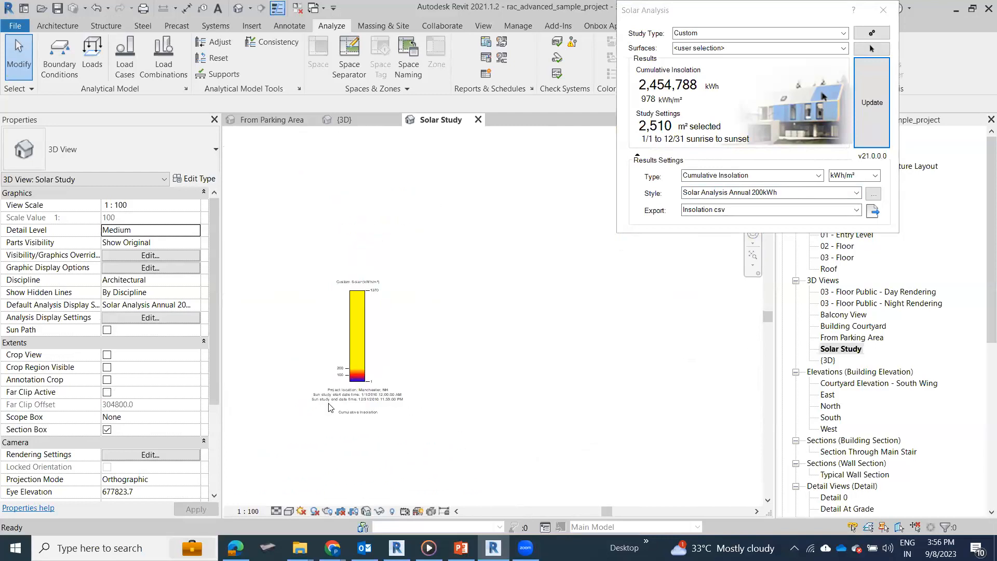
scroll(407, 397, up, 3)
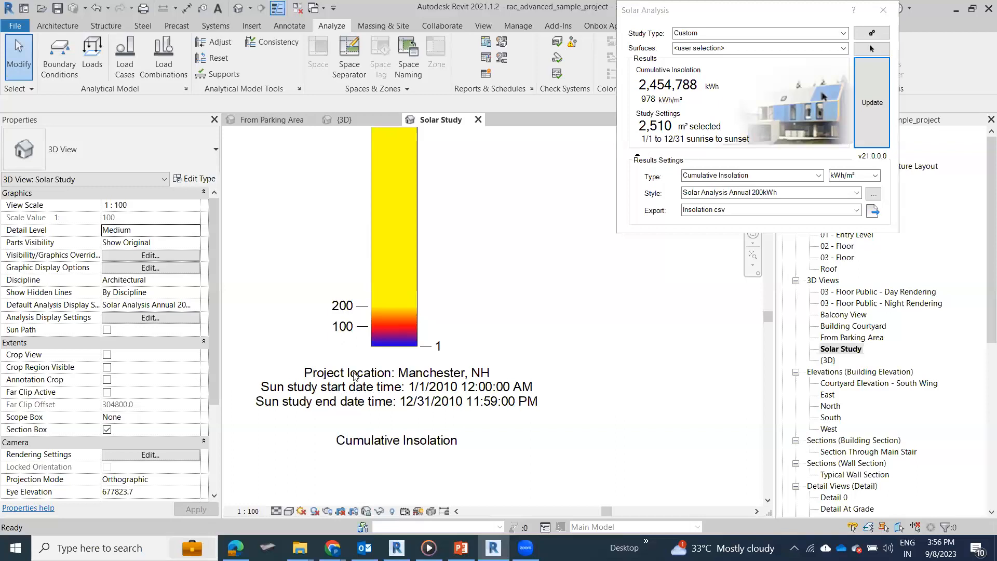
scroll(367, 369, down, 1)
scroll(367, 369, down, 2)
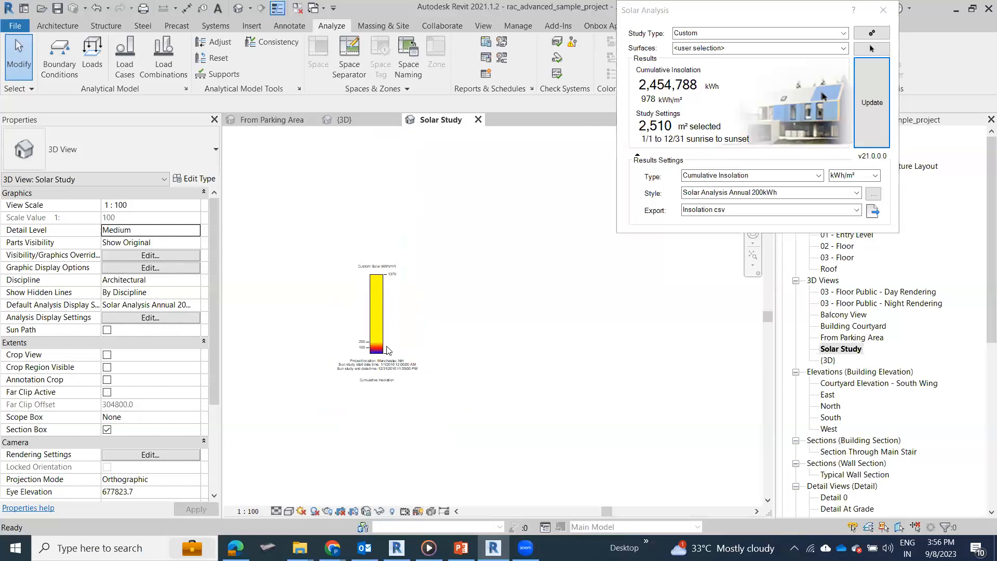
scroll(269, 318, down, 3)
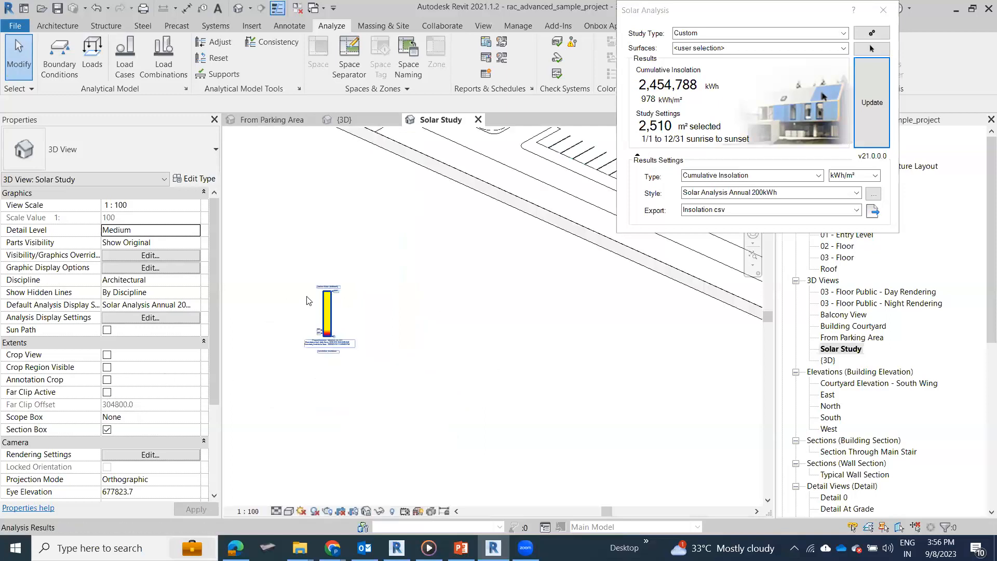
scroll(296, 312, down, 1)
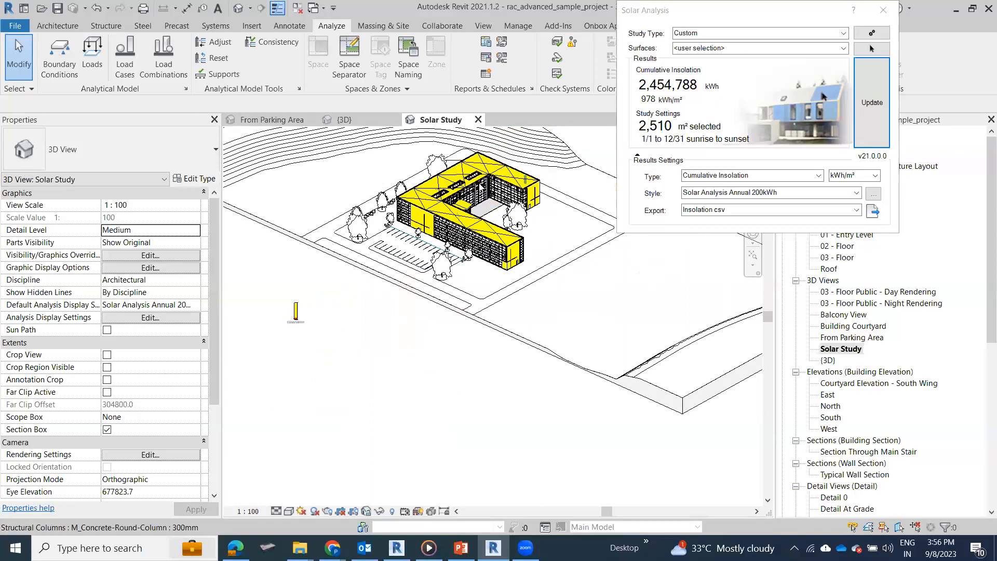
scroll(481, 185, up, 6)
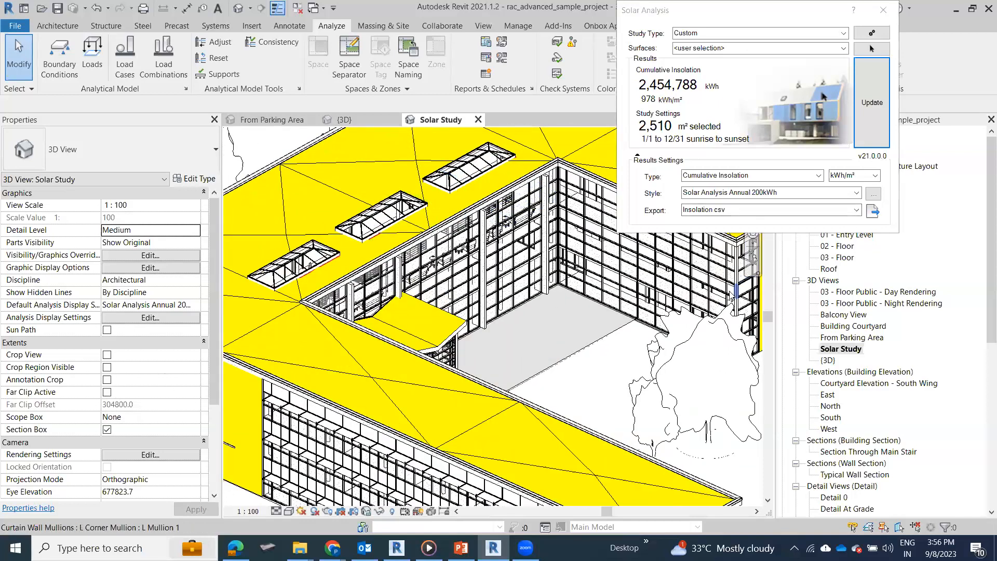
Step: Export the insolation results to the Desktop as a CSV file named Solar Study
click(873, 212)
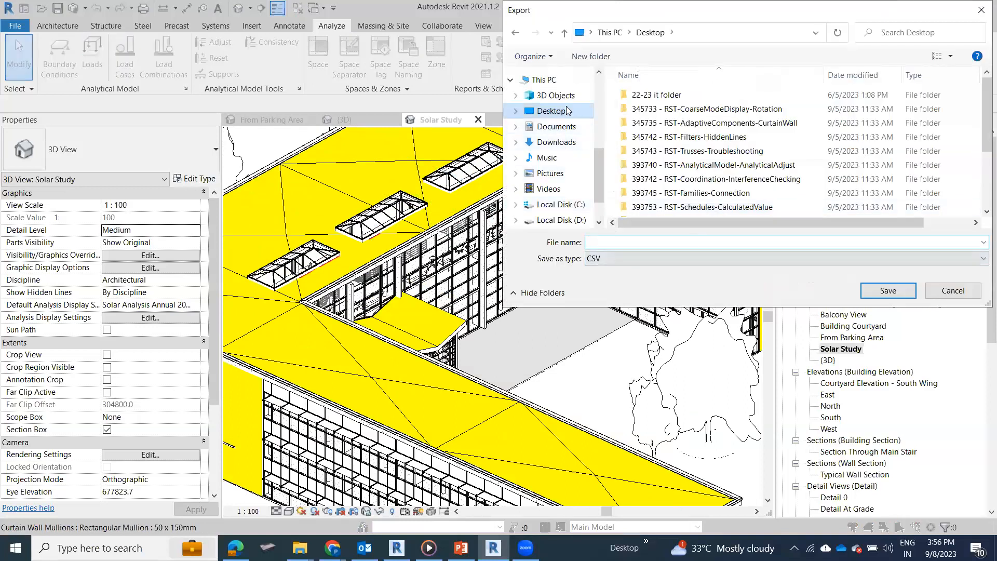
text(So)
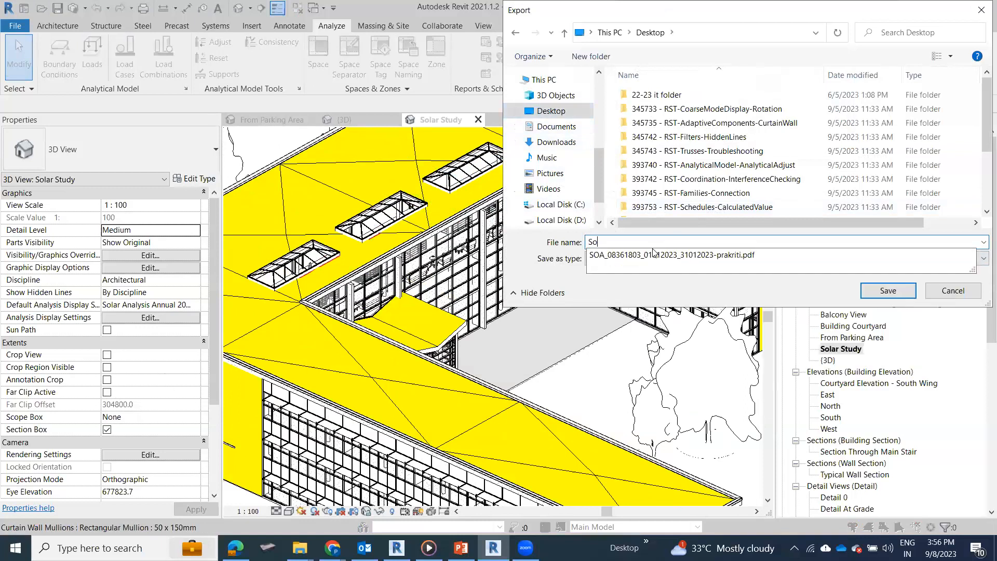
text(lar Study)
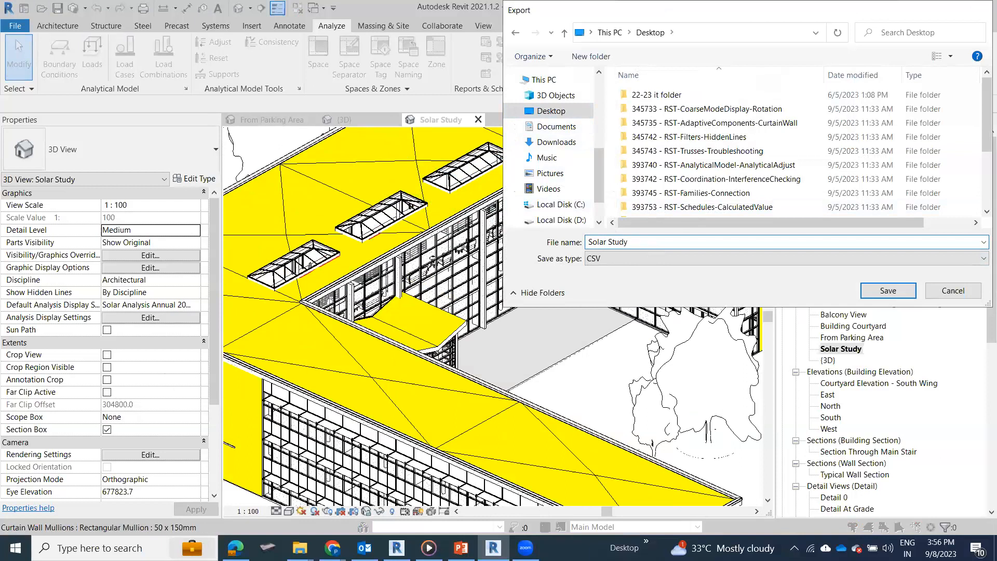
key(Return)
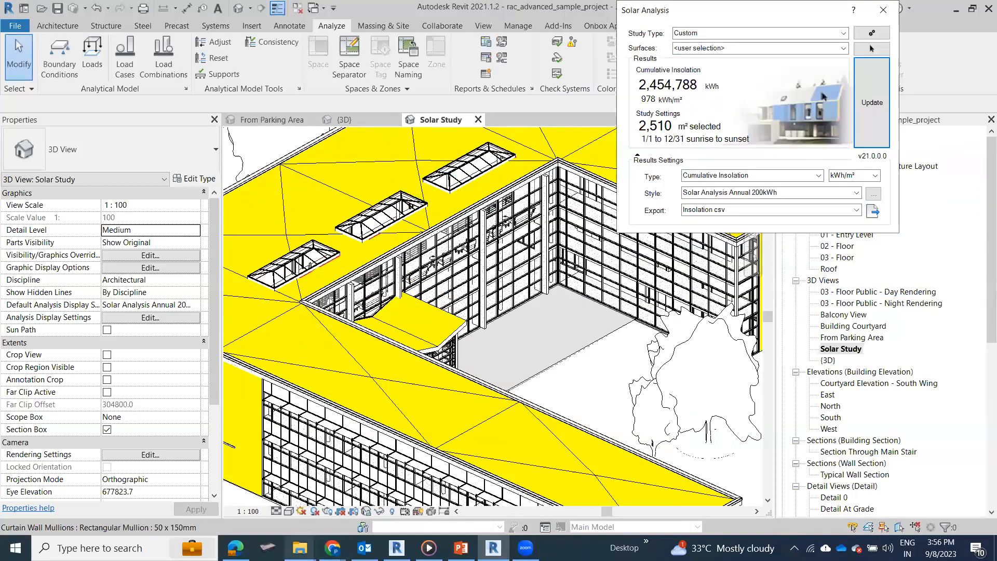
Step: Switch to the Desktop folder in File Explorer and open the exported Solar Study file in Excel
mouse_move(299, 548)
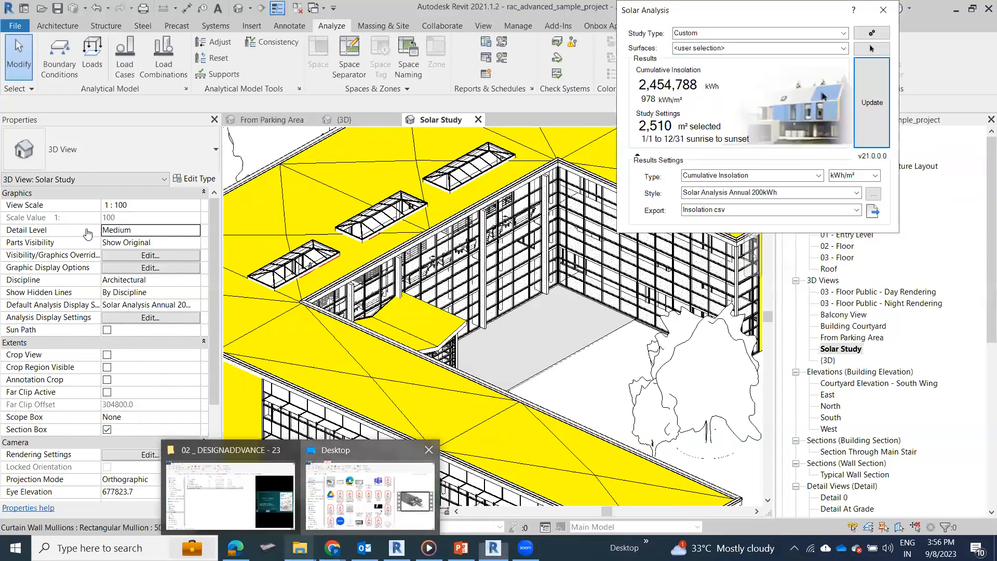
click(341, 486)
scroll(469, 282, down, 10)
scroll(609, 296, up, 5)
scroll(600, 297, down, 5)
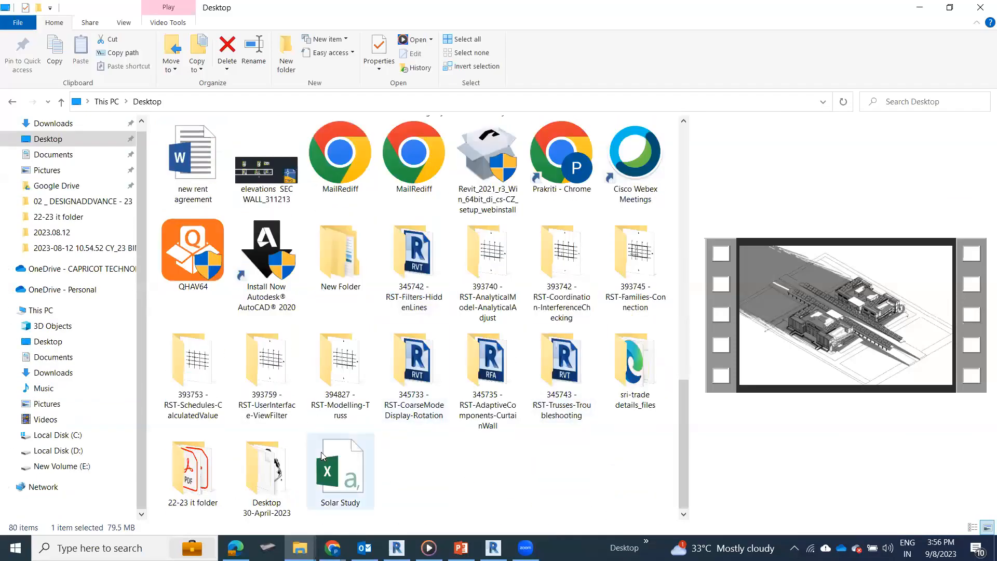
double_click(340, 472)
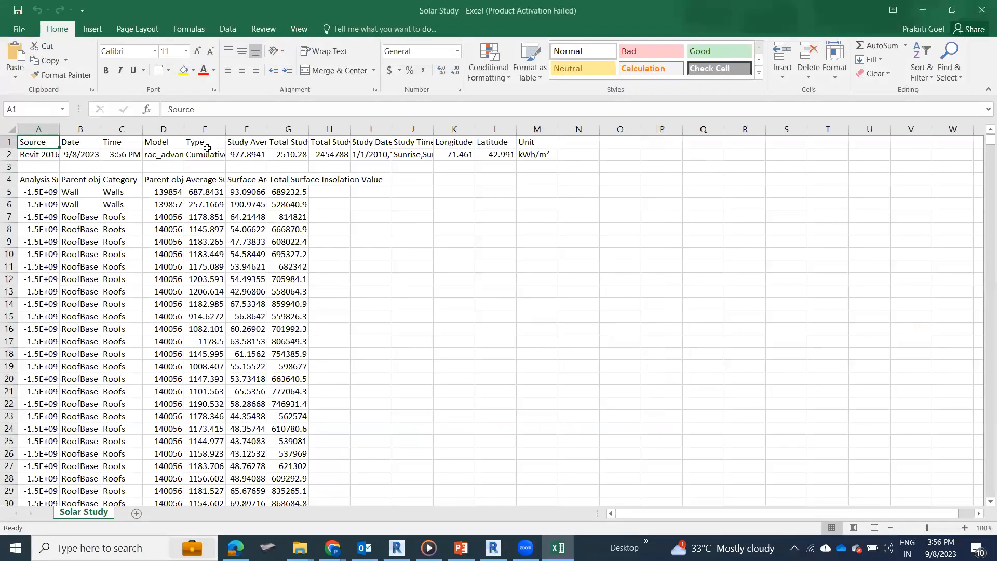
Step: Widen columns D and F through J of the Solar Study sheet to make their headings and values readable
drag(184, 130, 254, 129)
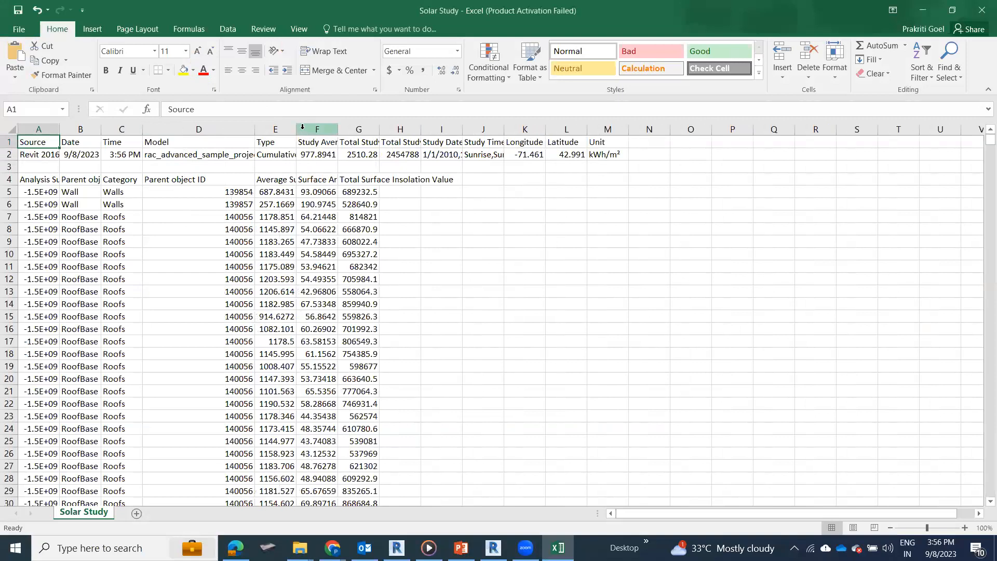
drag(338, 129, 419, 129)
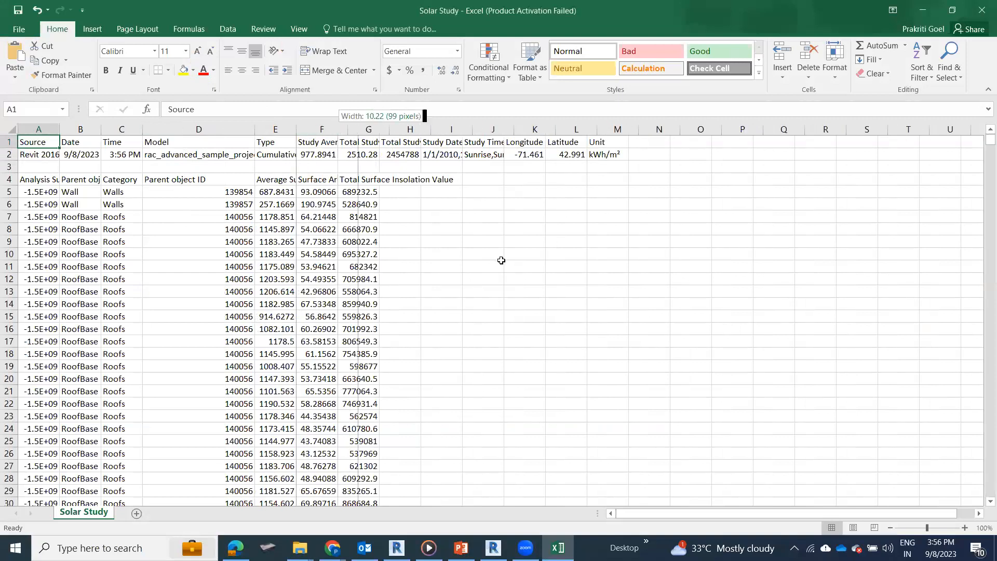
double_click(459, 128)
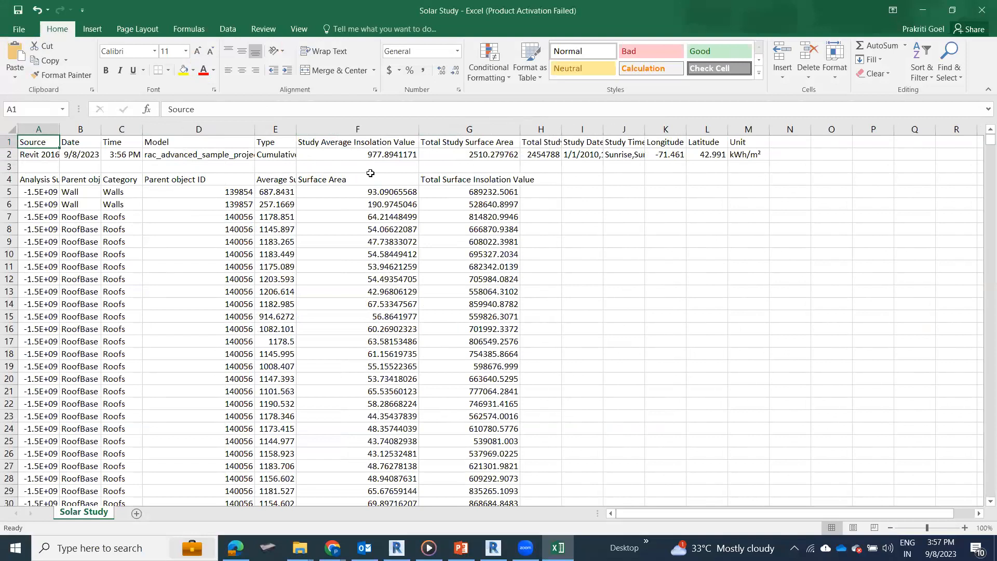
drag(561, 129, 810, 129)
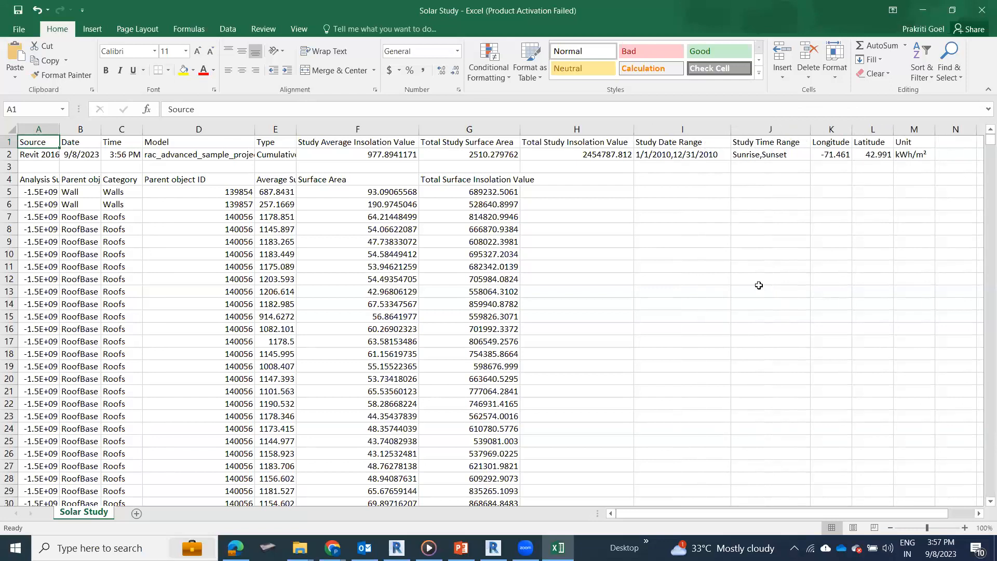
Step: Switch back to Revit and bring the insolation legend into view in the Solar Study view
click(493, 548)
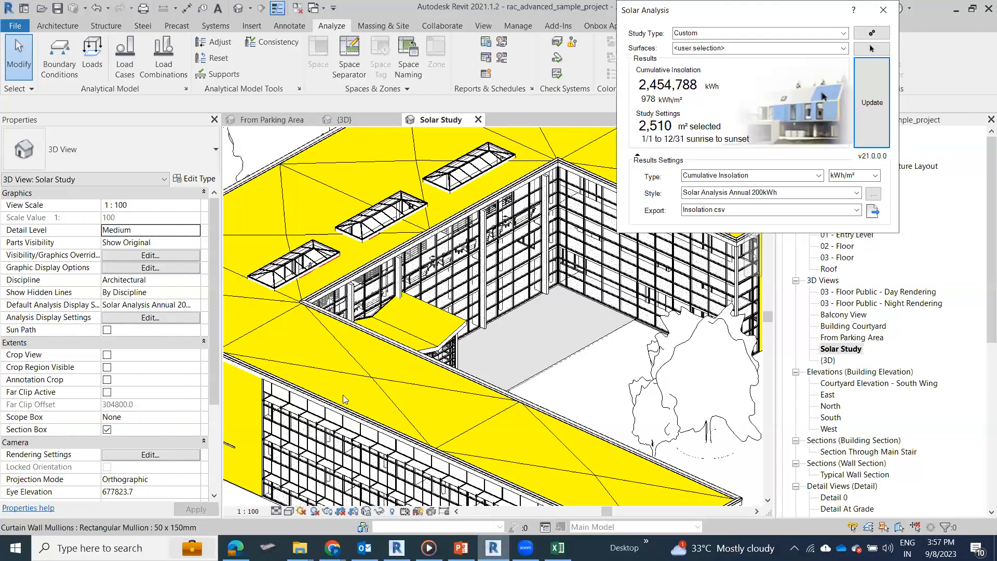
scroll(328, 404, down, 4)
scroll(328, 405, up, 6)
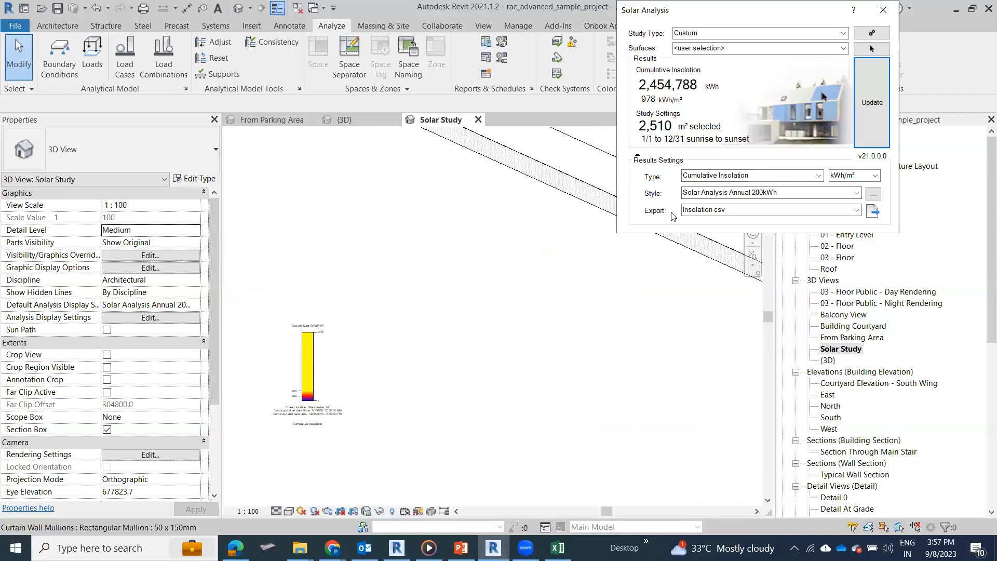
Step: Try the Solar Analysis Daily 5kWh style on the insolation results
click(856, 193)
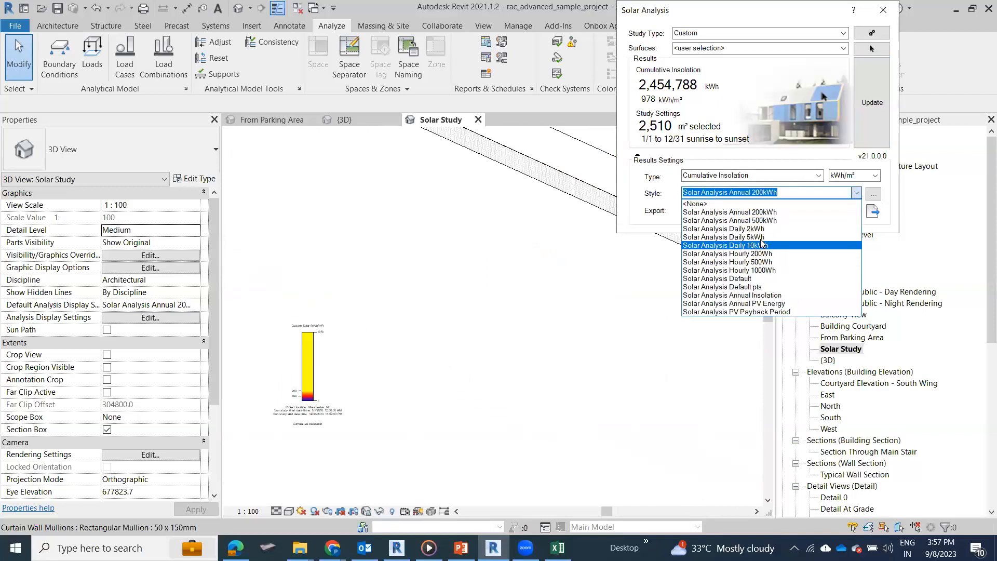
click(882, 191)
click(878, 97)
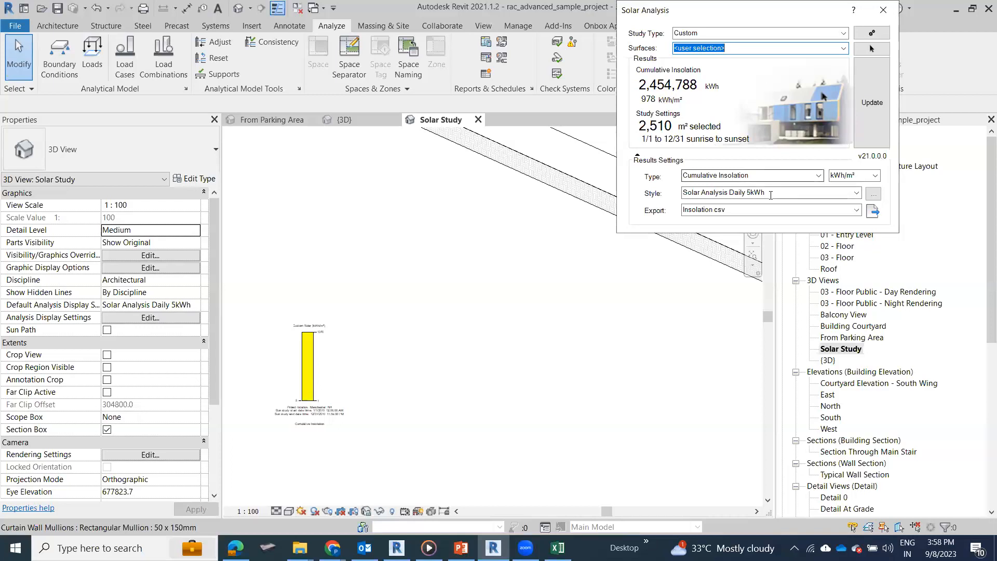
Step: Set the results style to Solar Analysis Default and inspect the recoloured legend, roofs and walls
click(854, 193)
click(856, 193)
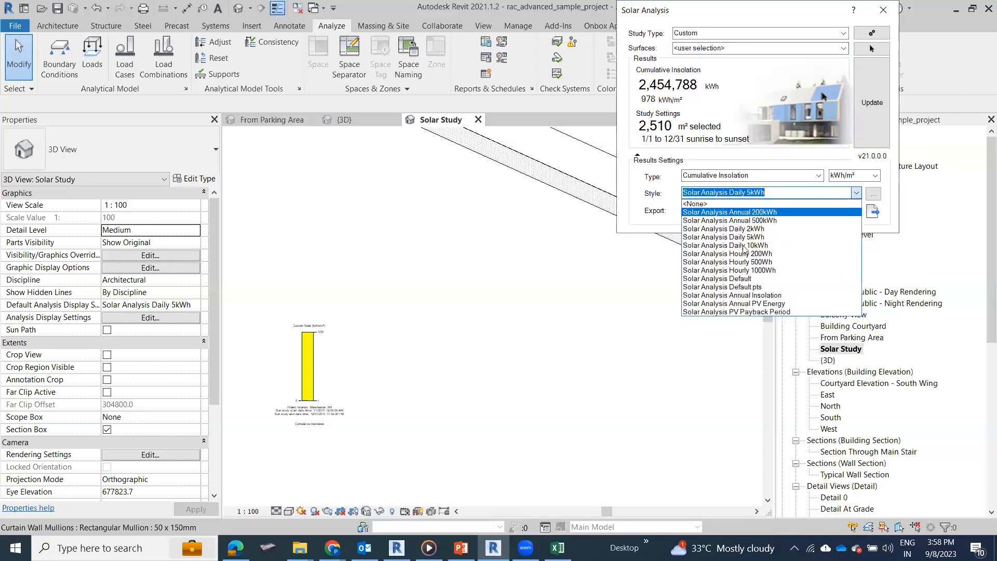
click(741, 304)
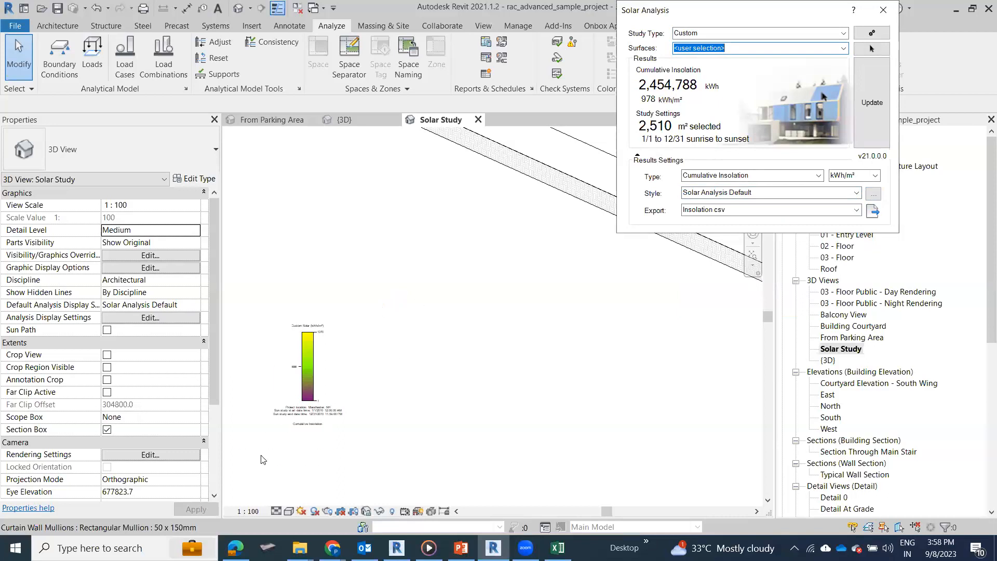
scroll(301, 405, up, 4)
scroll(472, 359, down, 2)
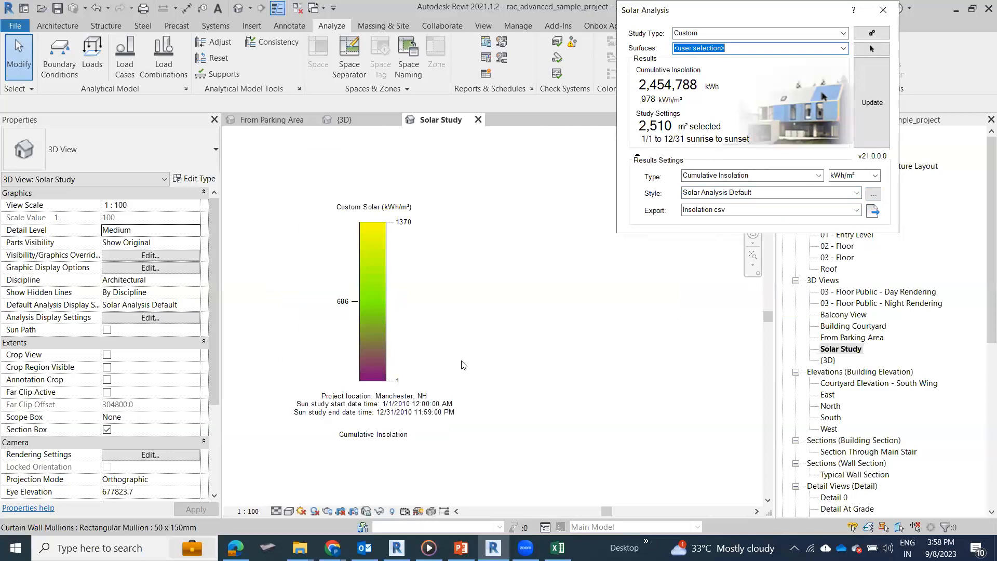
scroll(436, 370, down, 5)
middle_drag(386, 373, 127, 382)
scroll(327, 200, up, 3)
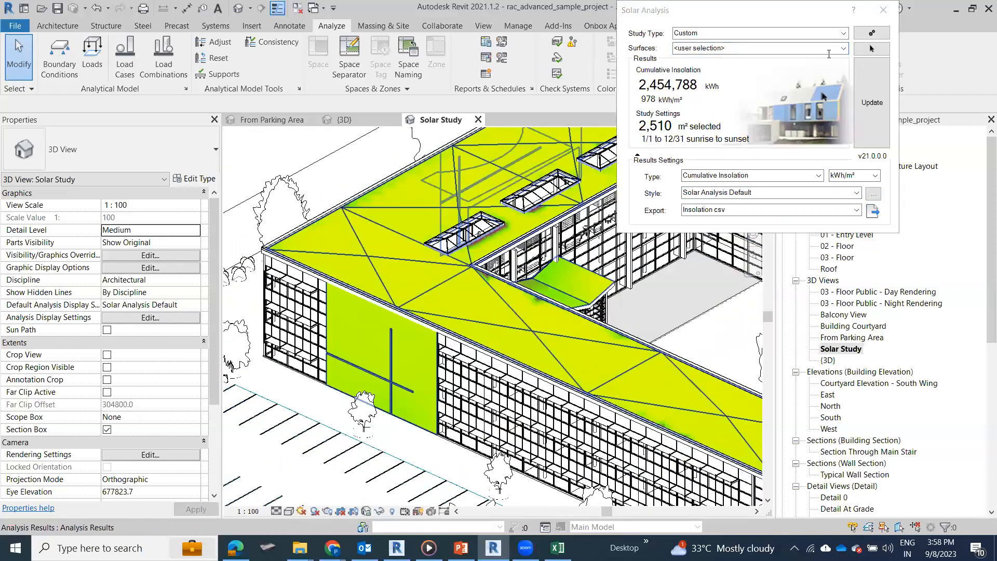
Step: Close Solar Analysis, show the whole coloured building, and switch to the PowerPoint slide show
click(845, 192)
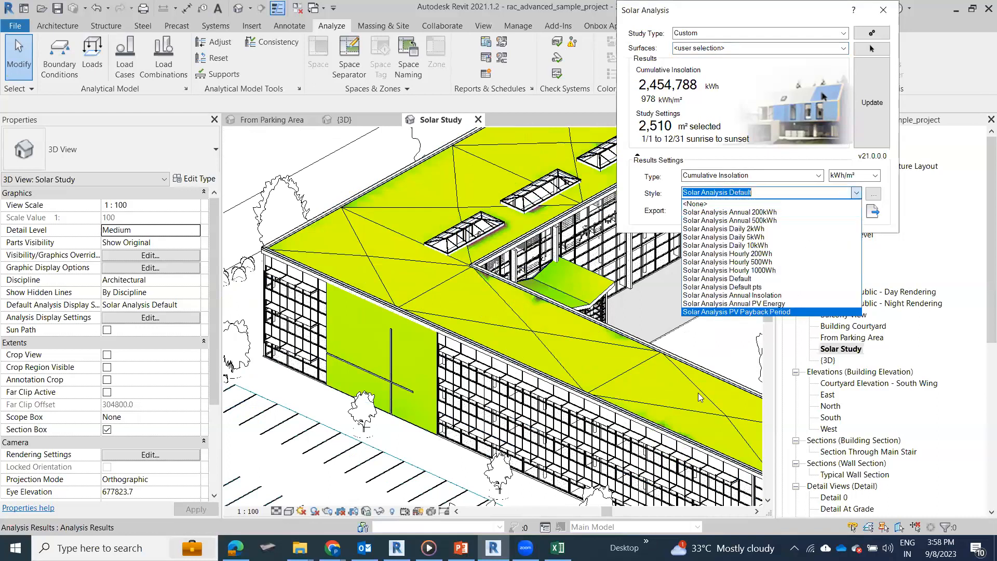
click(437, 386)
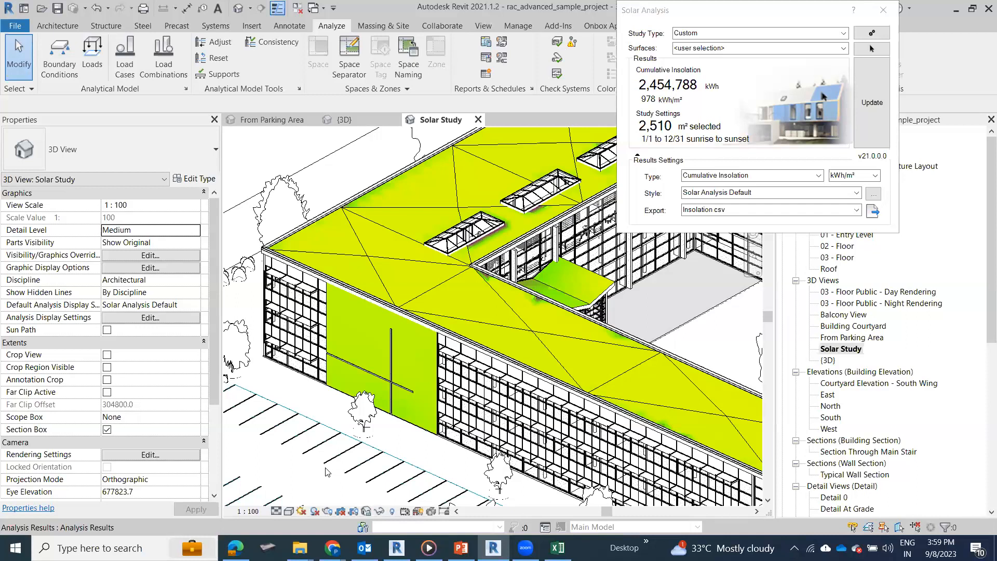
click(883, 10)
scroll(325, 288, down, 5)
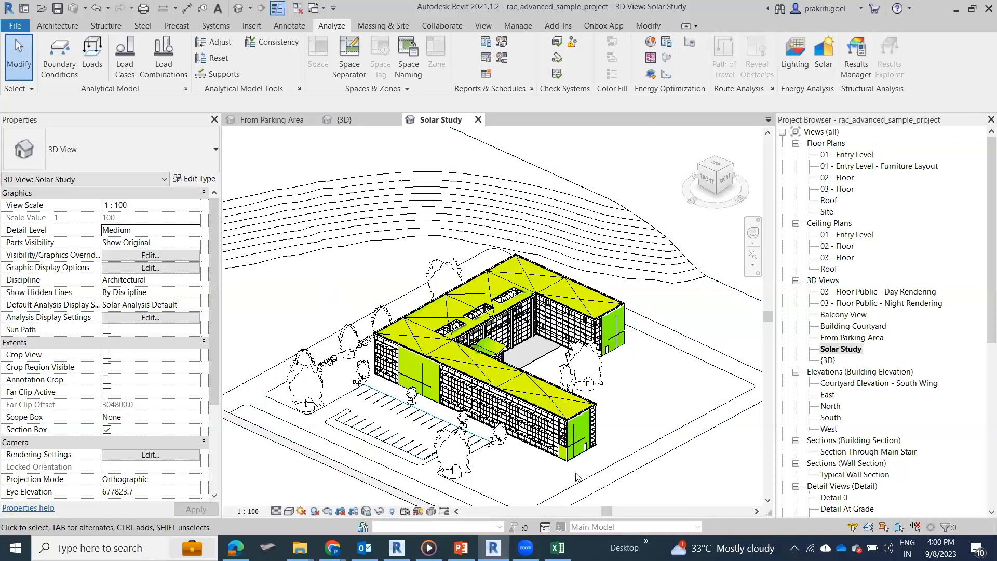
key(alt+Tab)
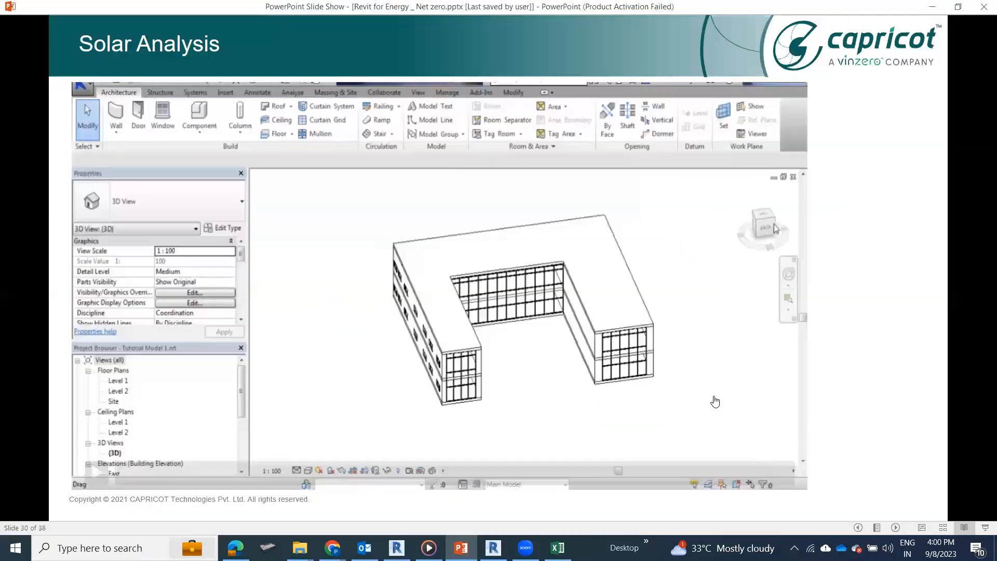
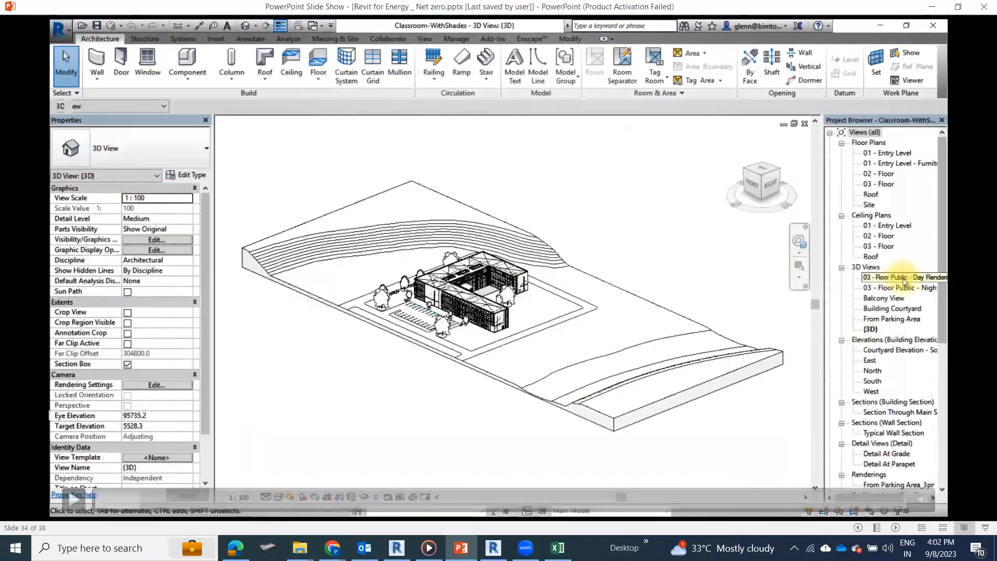
Step: Switch back to Revit and look through the project's floor plans, ceiling plans, 3D views, sections and schedules for a suitable view
click(494, 547)
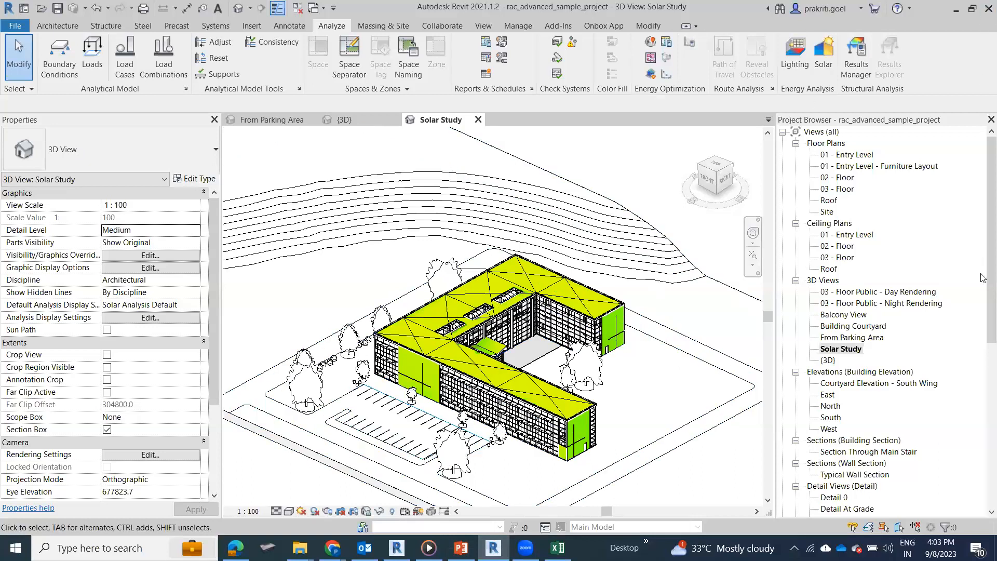
click(871, 338)
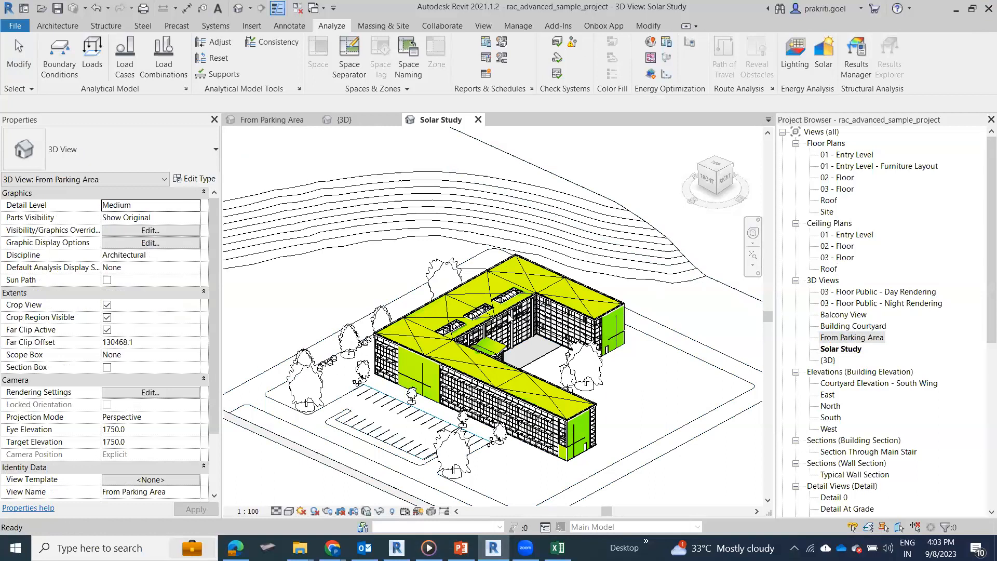
scroll(851, 394, down, 8)
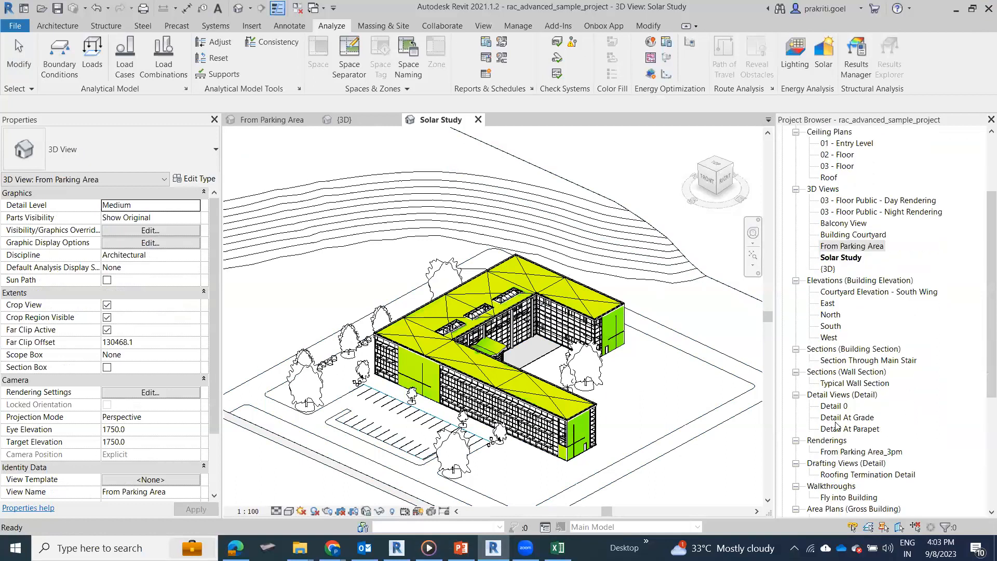
scroll(832, 425, down, 4)
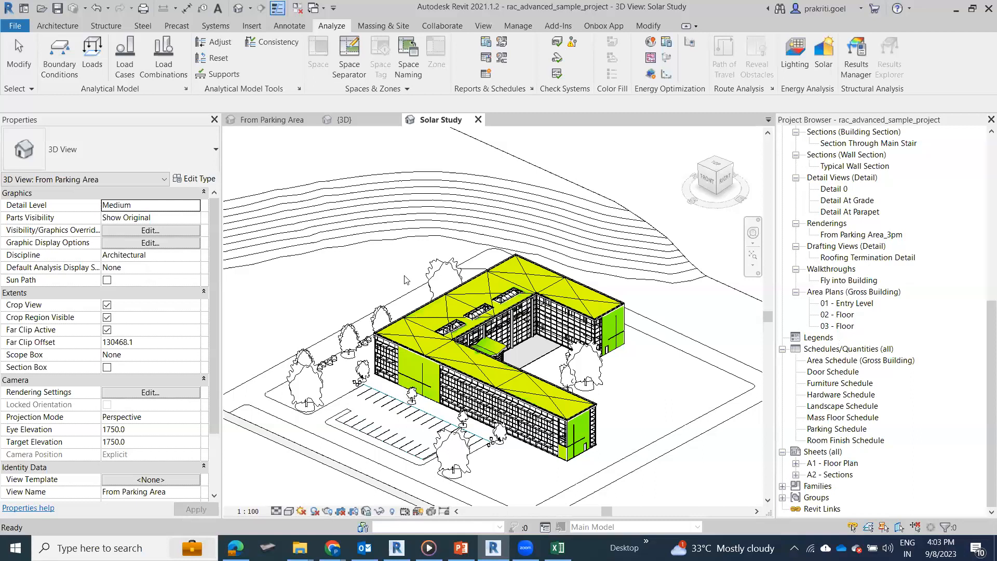
scroll(899, 218, up, 3)
scroll(864, 292, up, 1)
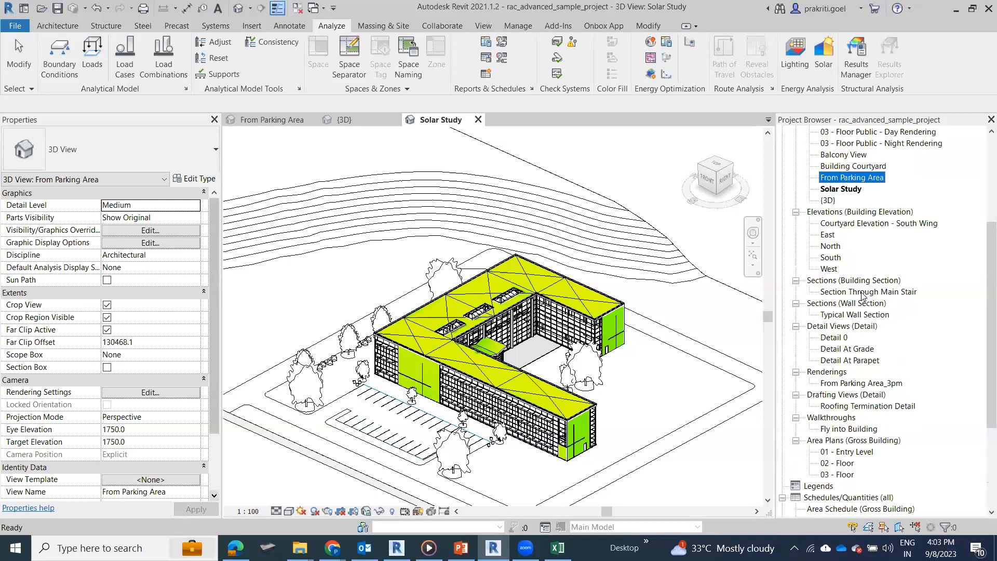
click(864, 290)
scroll(864, 290, up, 1)
click(845, 225)
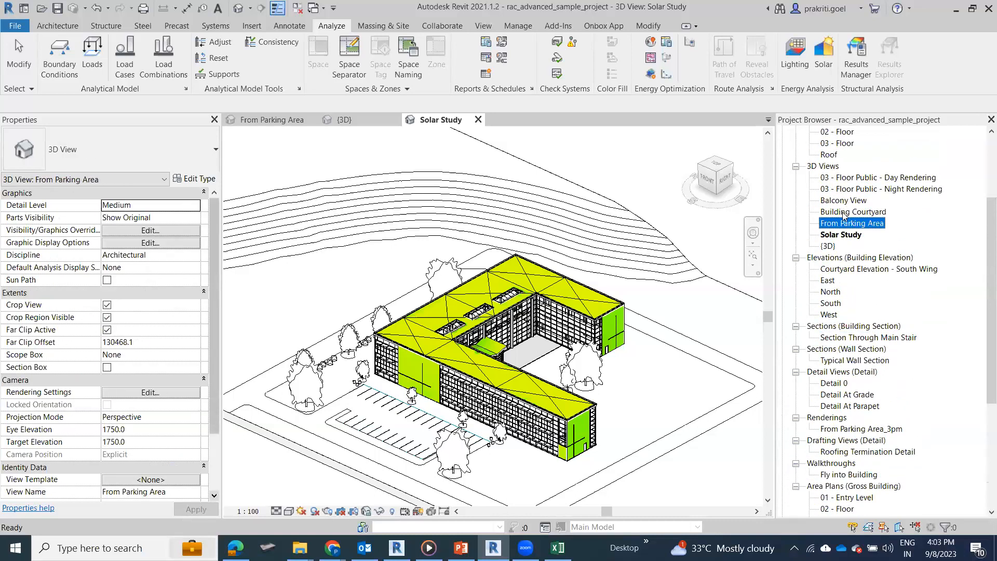
click(842, 201)
scroll(850, 231, up, 1)
scroll(852, 228, up, 1)
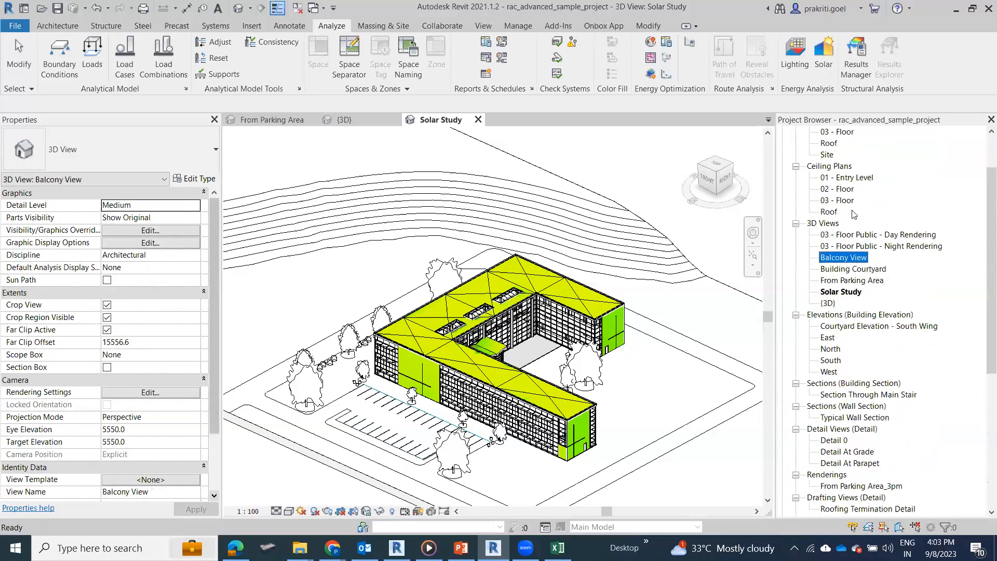
click(856, 201)
scroll(841, 193, up, 1)
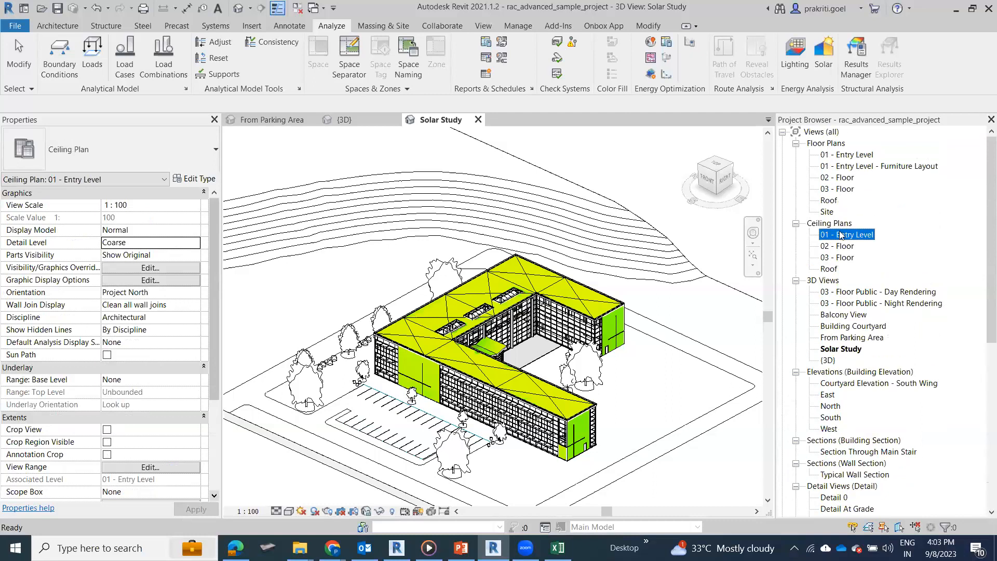
click(846, 256)
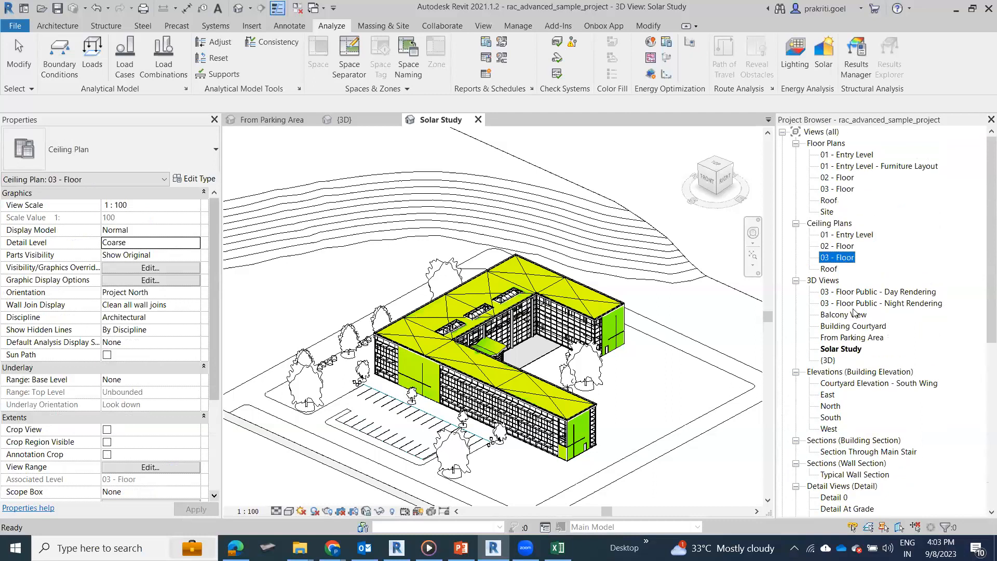
scroll(846, 326, down, 1)
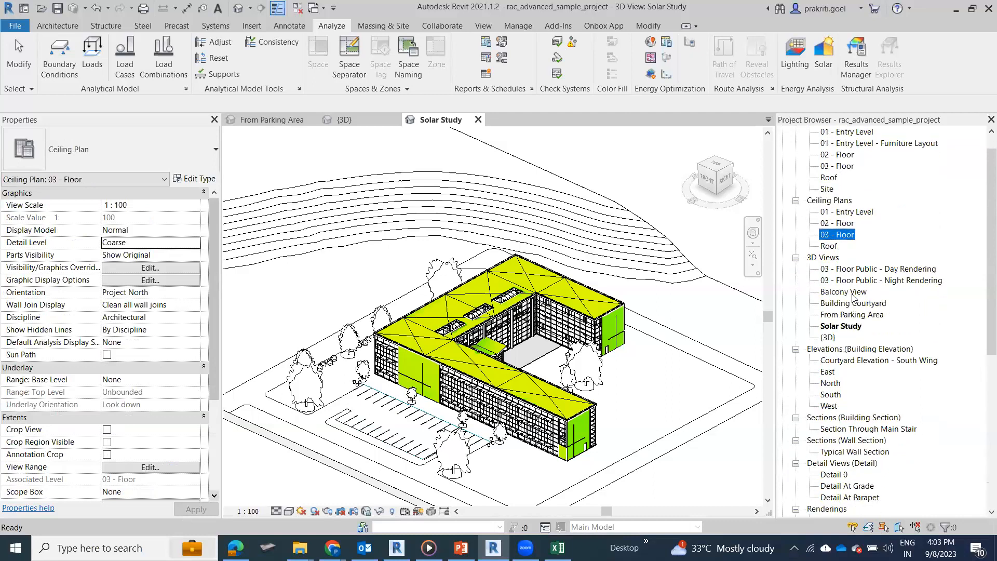
scroll(847, 335, down, 2)
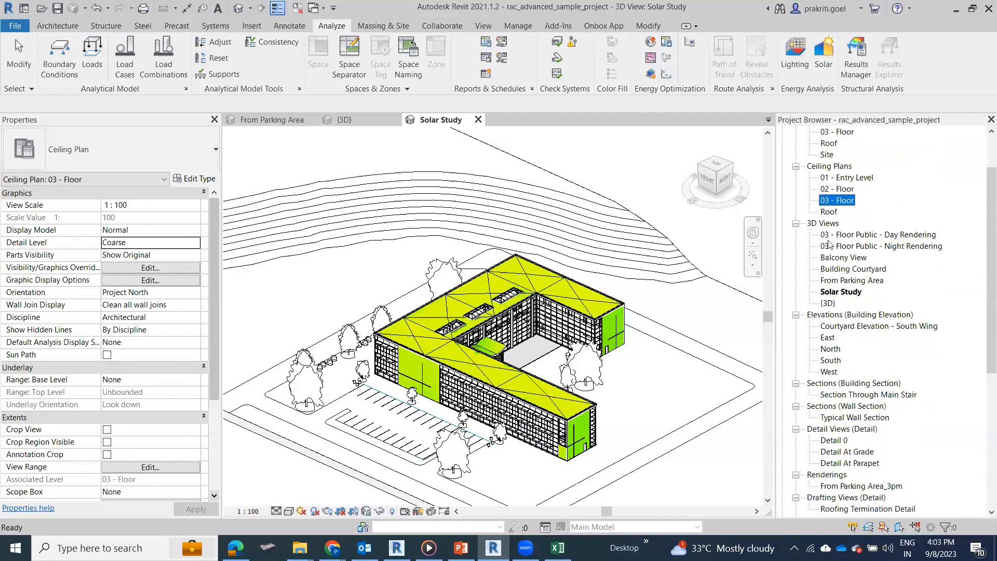
scroll(835, 260, up, 2)
scroll(839, 244, down, 4)
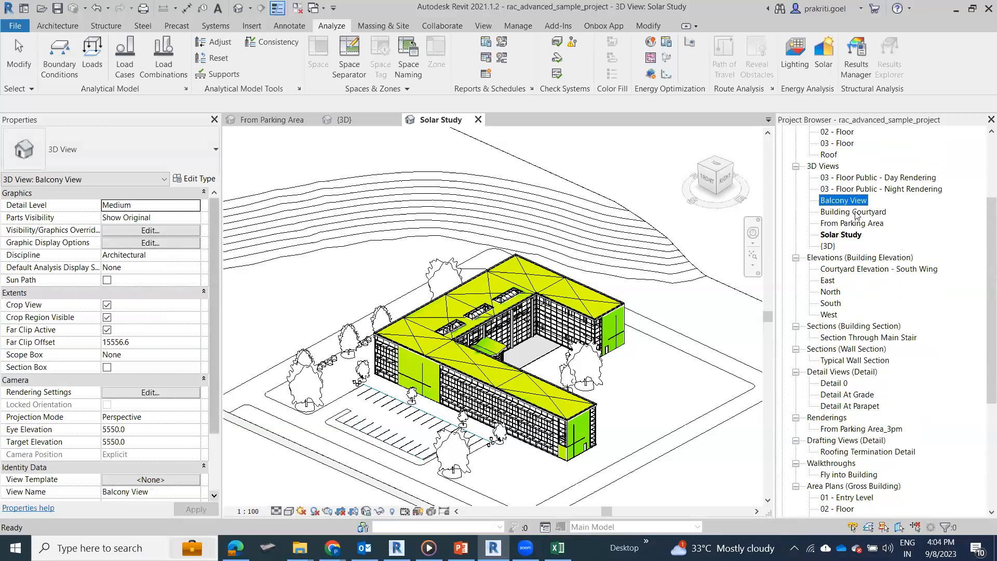
Step: Open the Building Courtyard and From Parking Area views, ending on the 03 - Floor Public - Day Rendering view
double_click(854, 212)
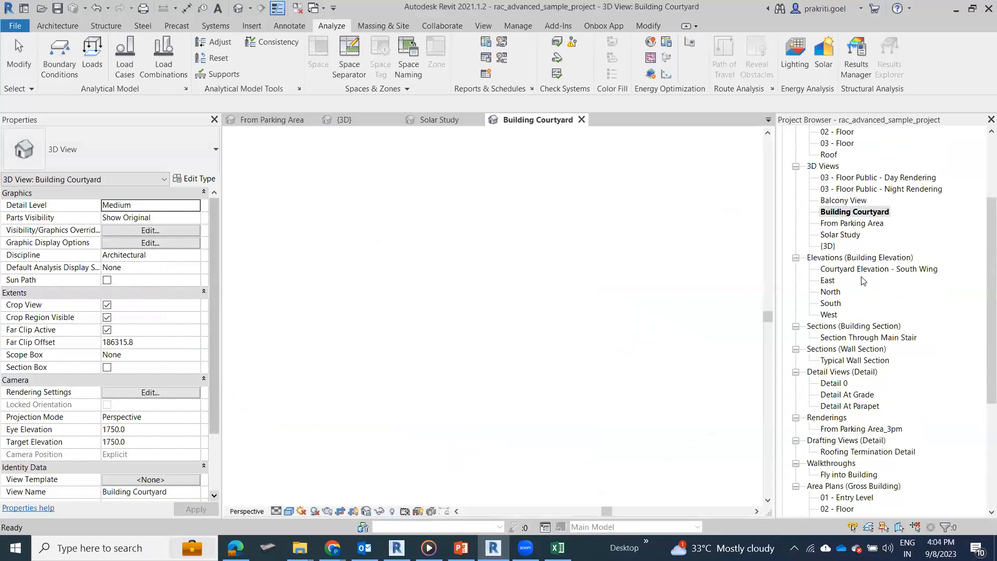
double_click(854, 223)
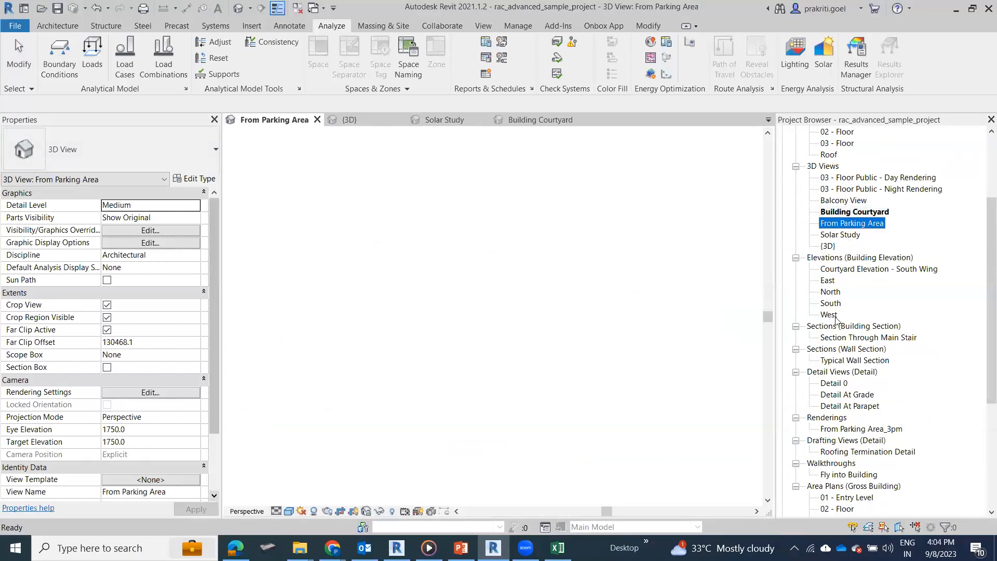
double_click(879, 177)
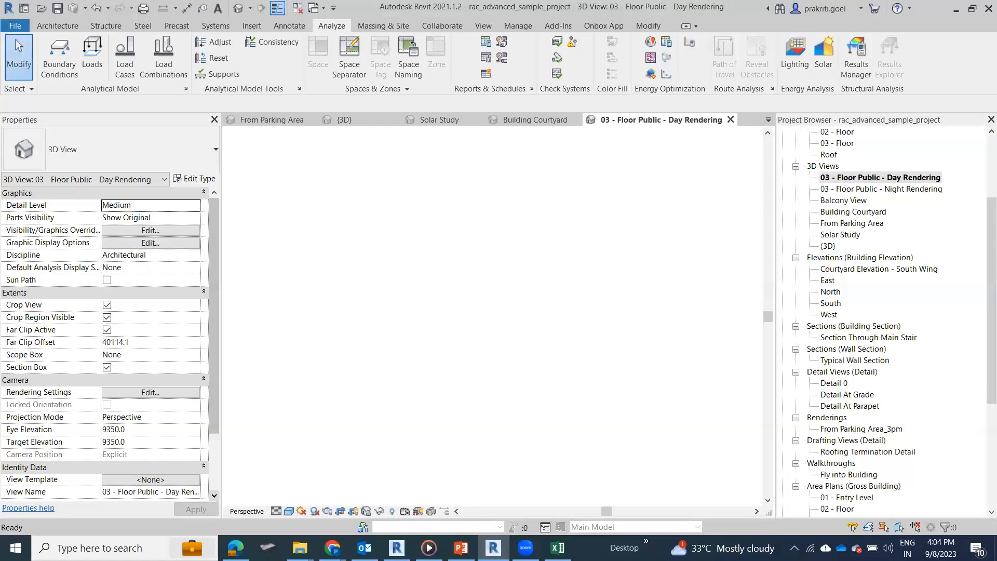
click(846, 349)
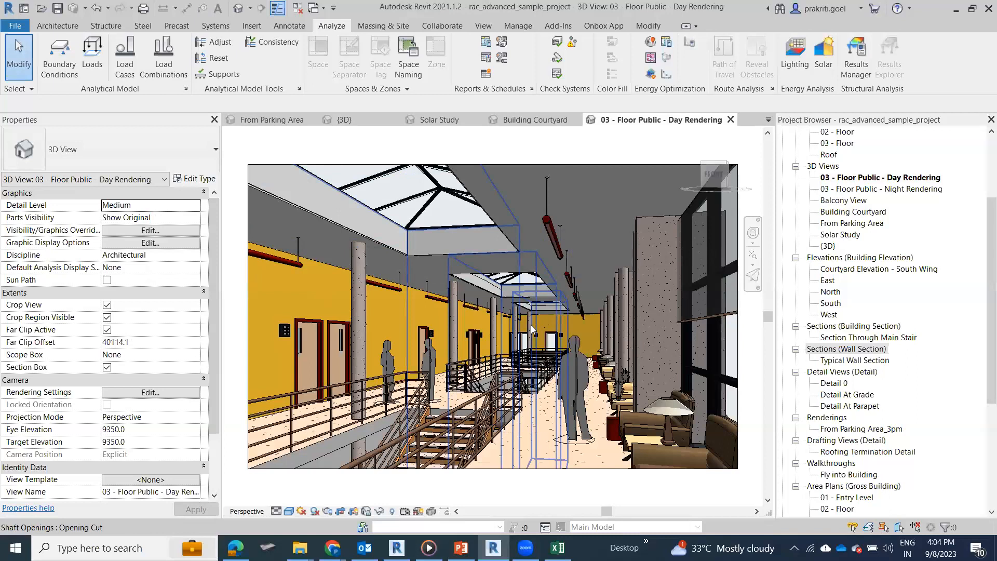
Step: Launch Lighting Analysis in the Cloud and proceed with a new analysis run
click(808, 75)
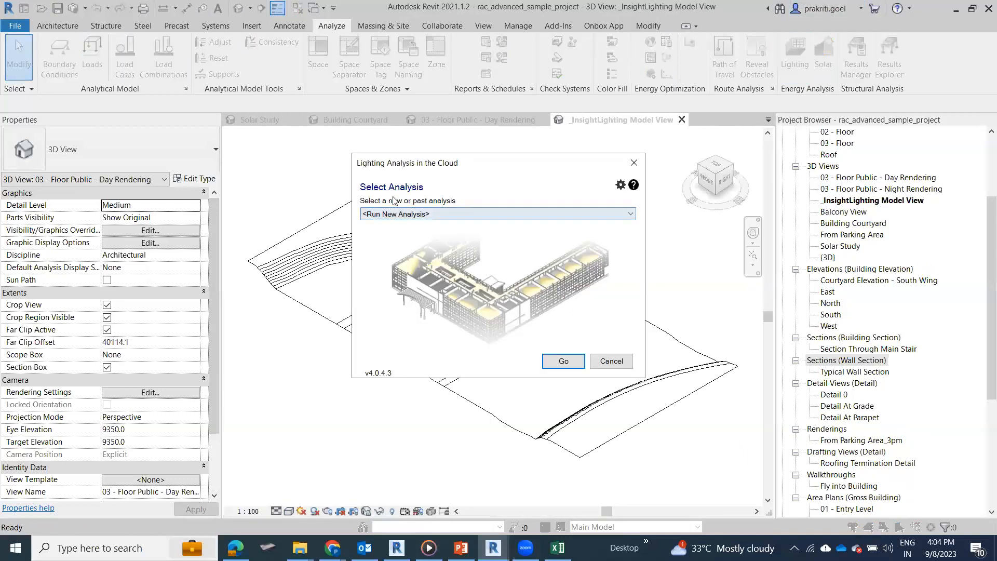
click(440, 218)
click(436, 223)
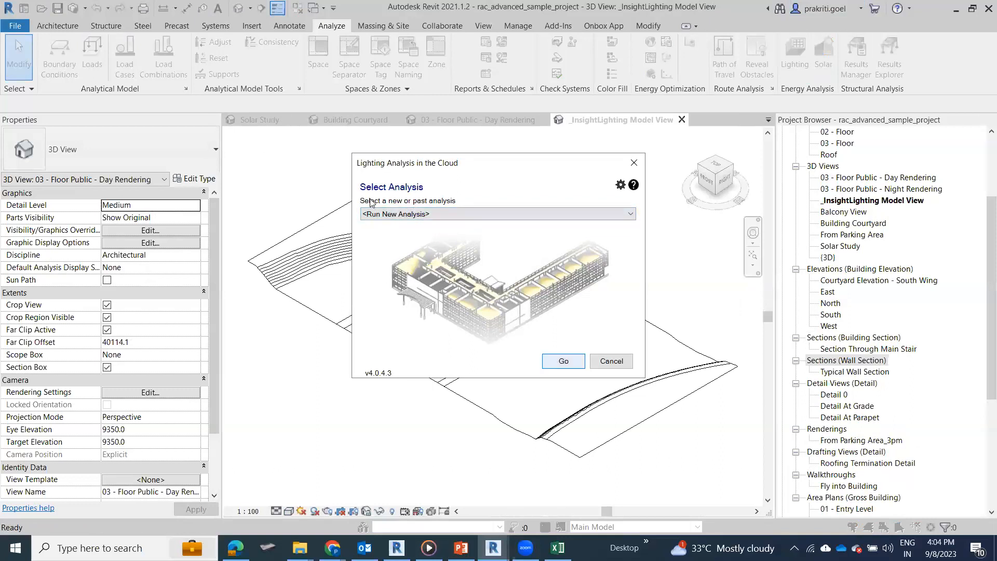
click(546, 357)
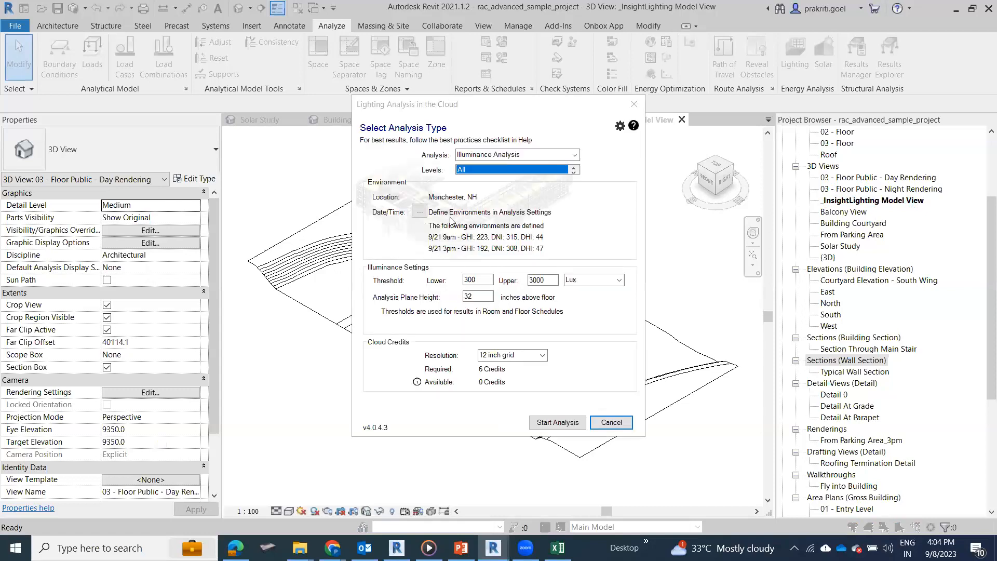
Step: Change the lighting analysis type from Illuminance Analysis to Daylight Factor (beta) and check its cloud credit price
click(574, 155)
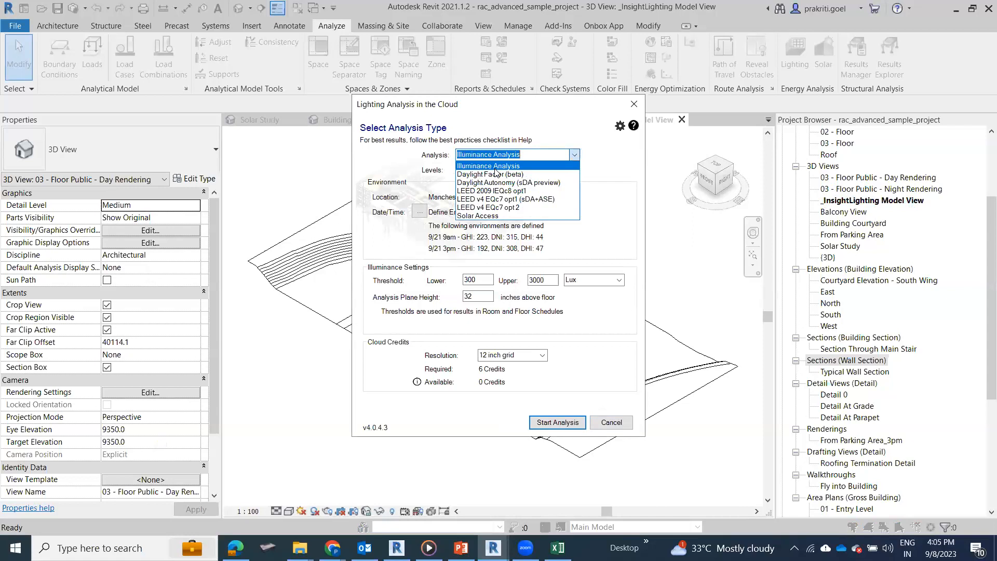
click(546, 167)
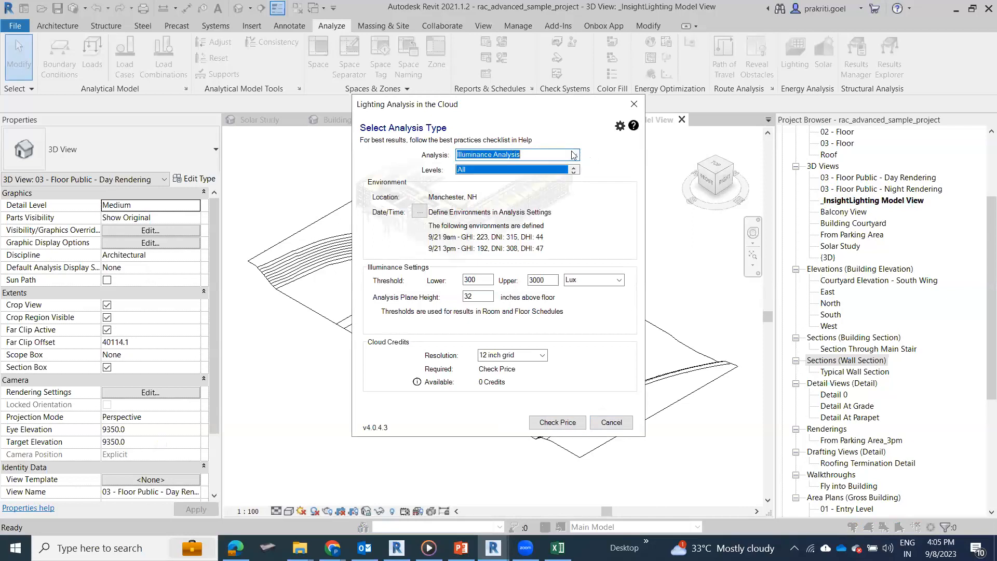
click(530, 154)
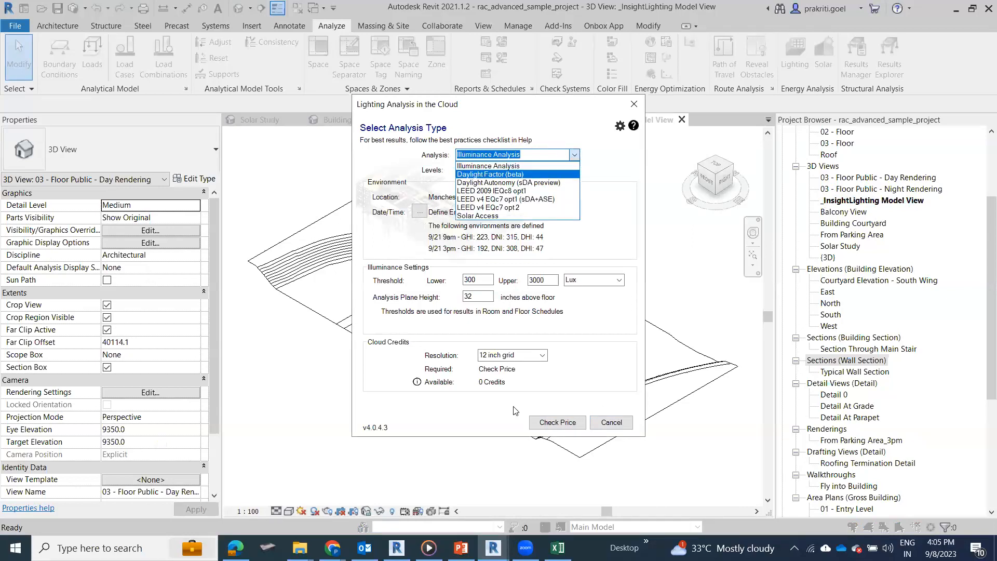
click(522, 174)
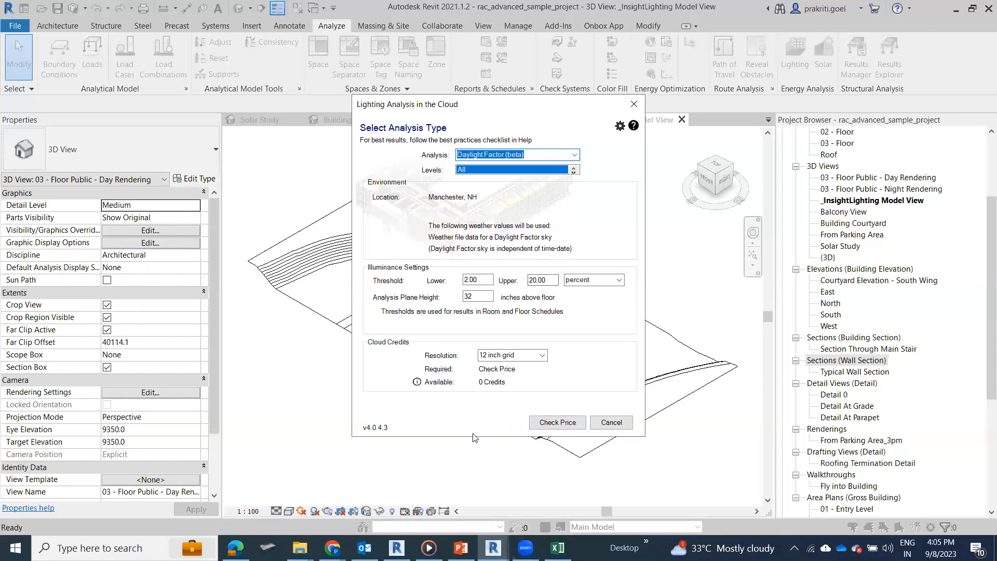
click(565, 425)
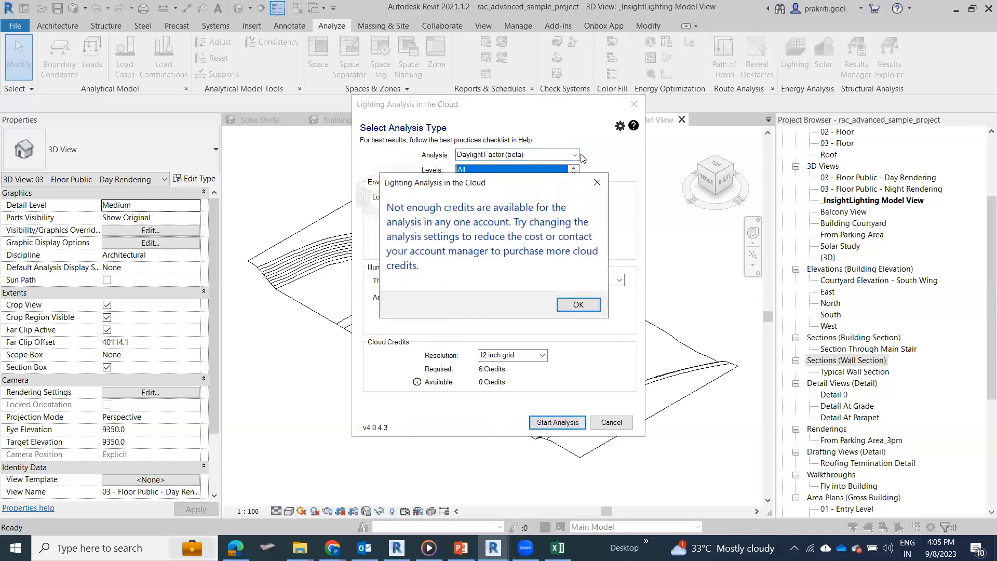
click(577, 305)
Step: Set the type to Illuminance Analysis, check its price, try to start the analysis, and leave the lighting analysis dialog
click(573, 155)
click(519, 165)
click(546, 423)
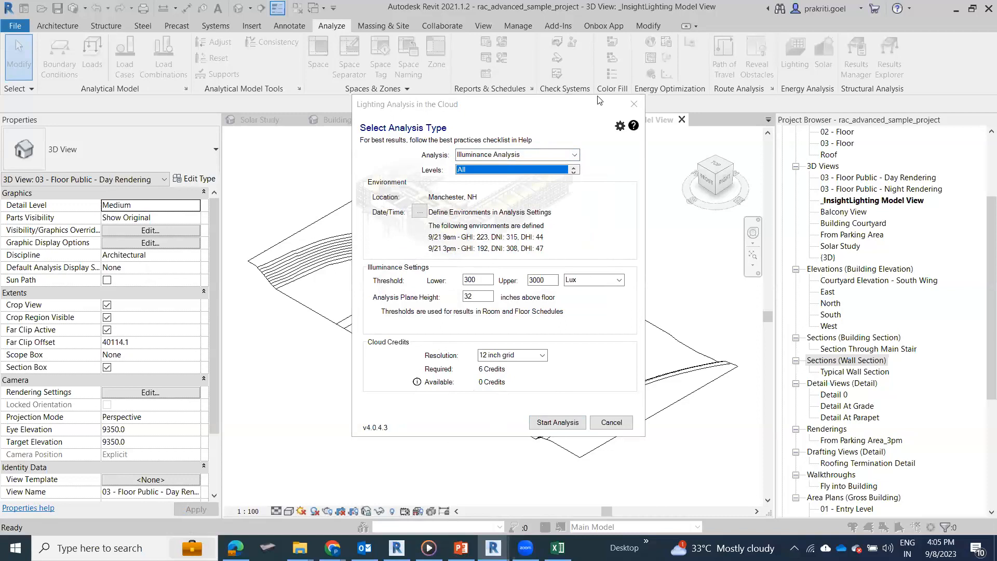
click(560, 422)
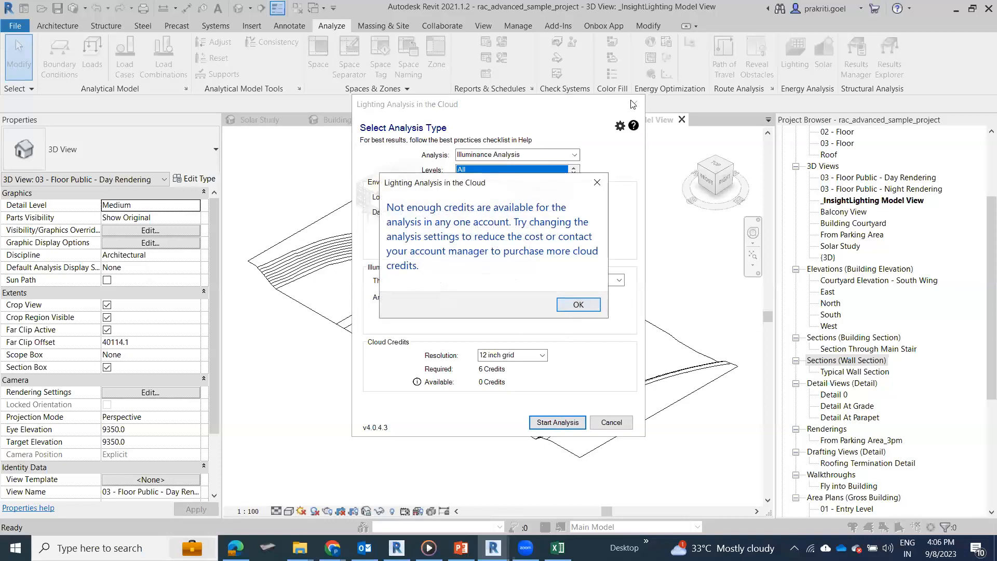
click(563, 304)
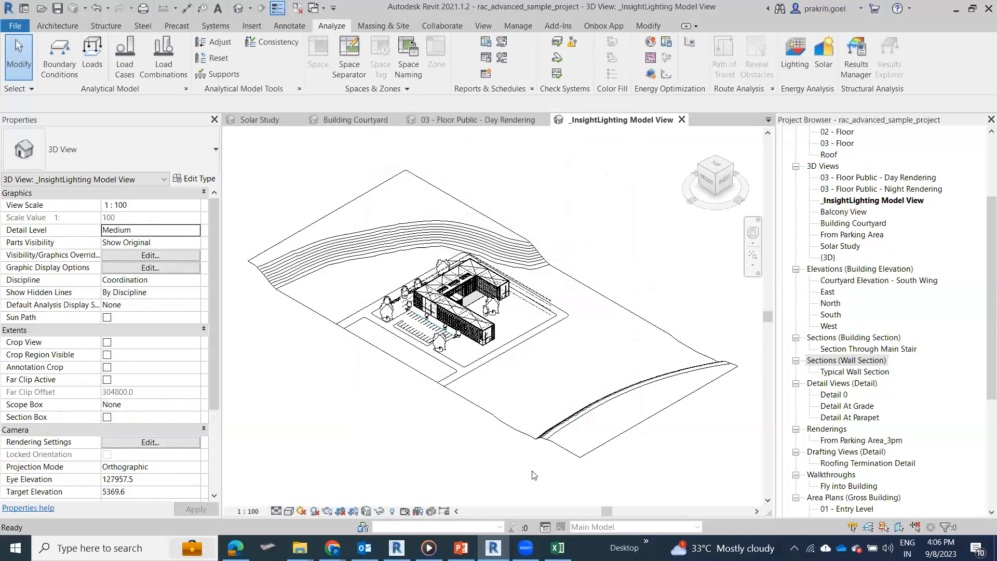
Step: Open the 03 - Floor Public - Night Rendering view and return to the 03 - Floor Public - Day Rendering view
click(856, 227)
key(Up)
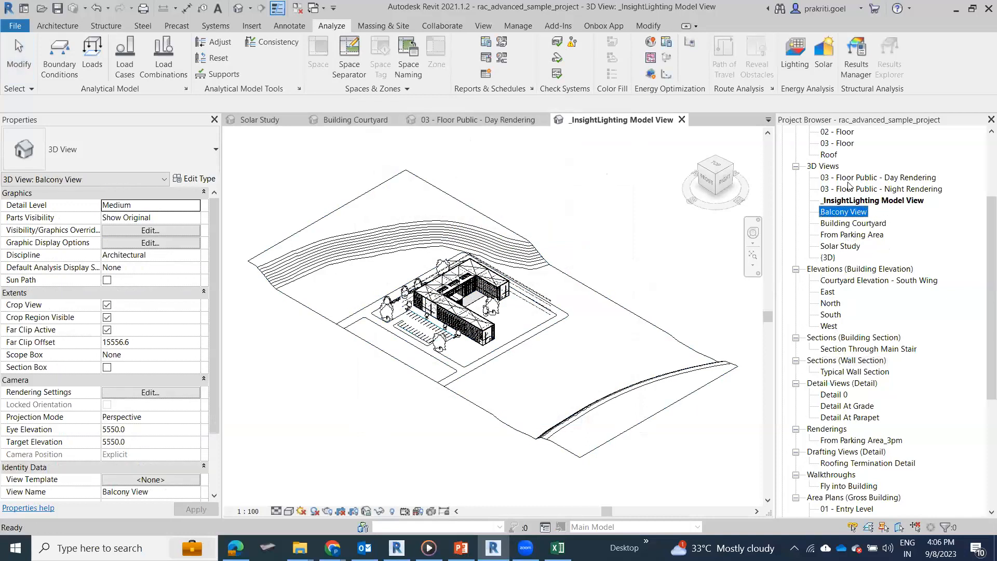
key(Up)
key(Up)
key(Return)
double_click(848, 177)
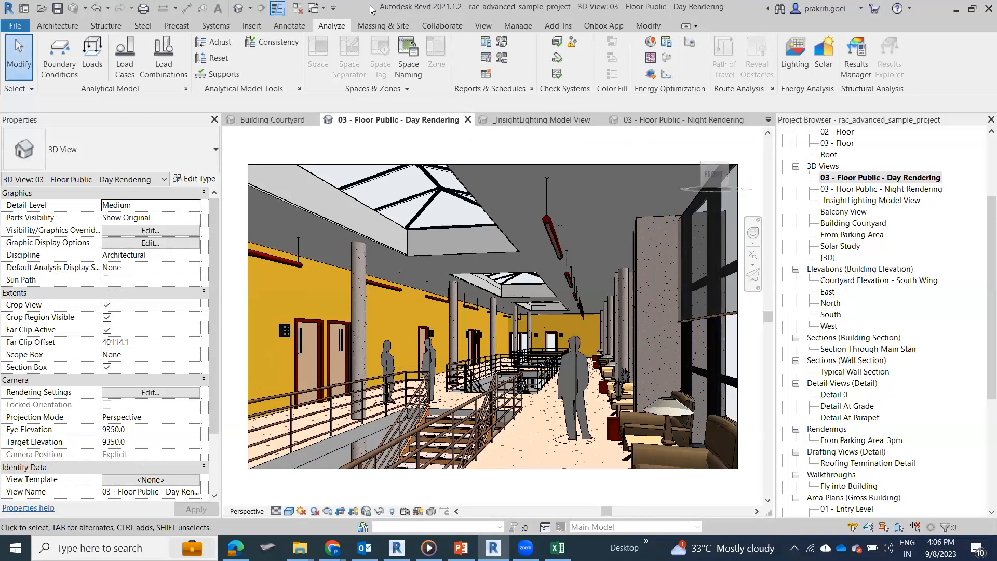
Step: Start Render in Cloud for the day rendering view and continue past the welcome page to the render settings
click(487, 27)
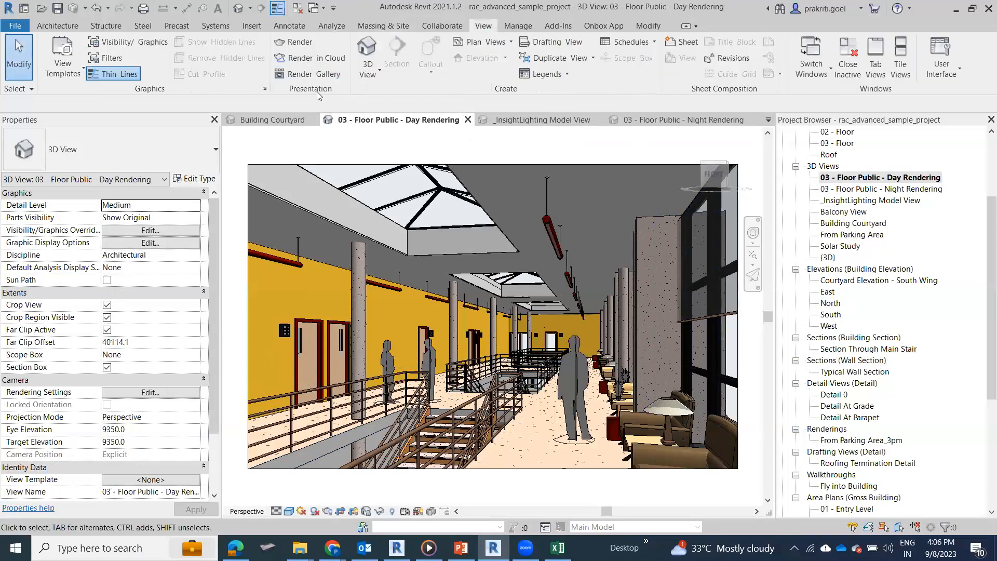
click(317, 59)
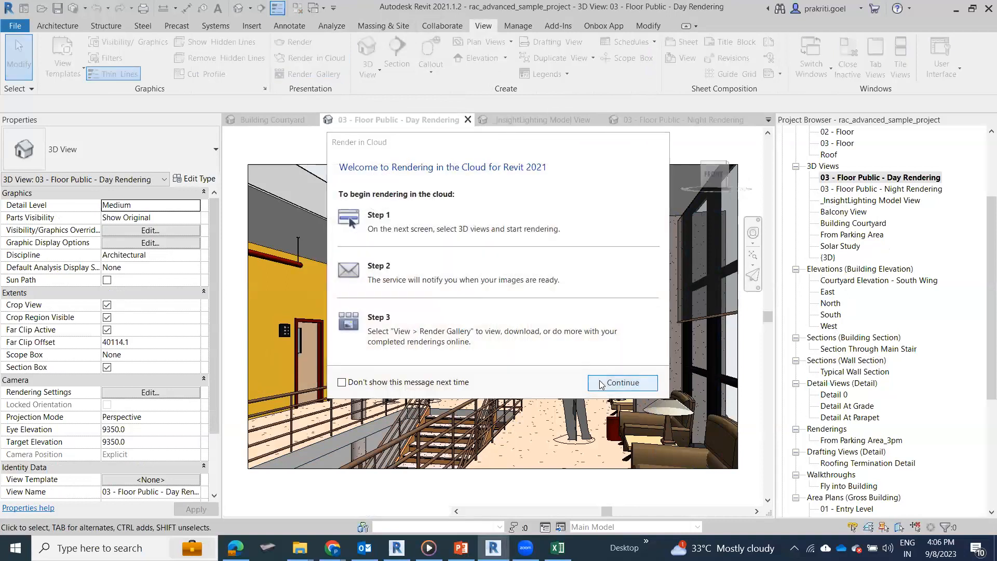
click(597, 382)
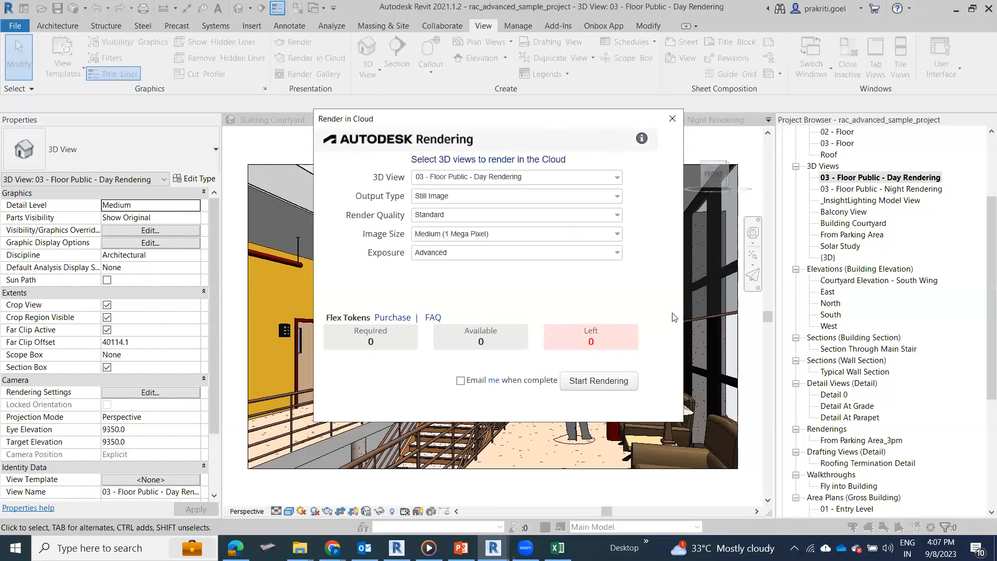
Step: Set the cloud rendering's output type to Illuminance and make it use the date from the view
click(422, 198)
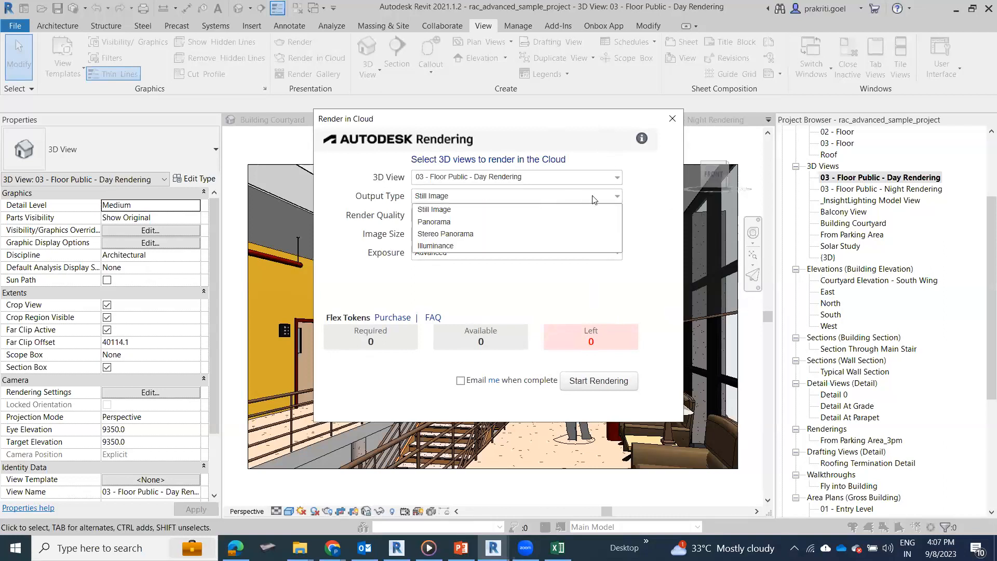
click(499, 246)
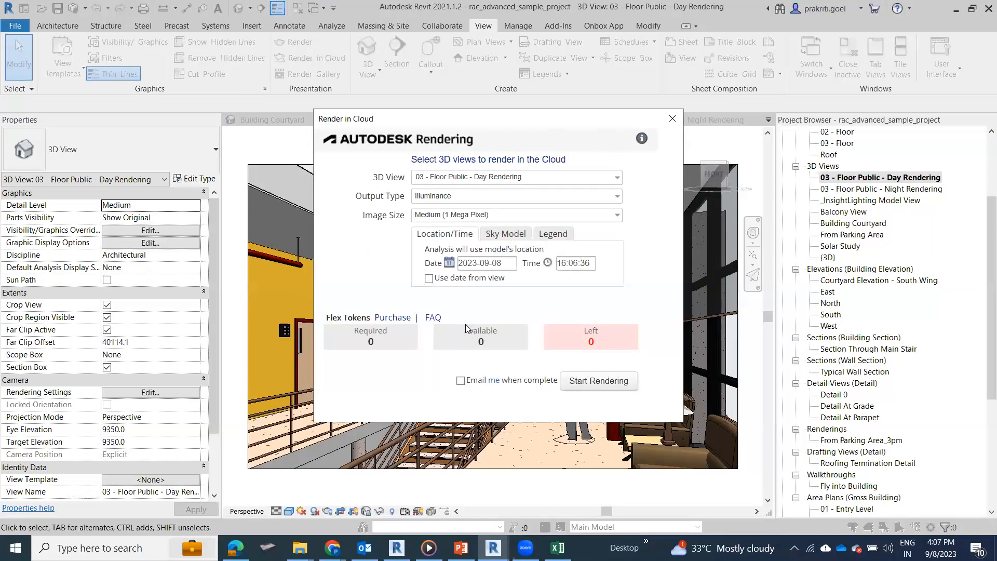
click(428, 278)
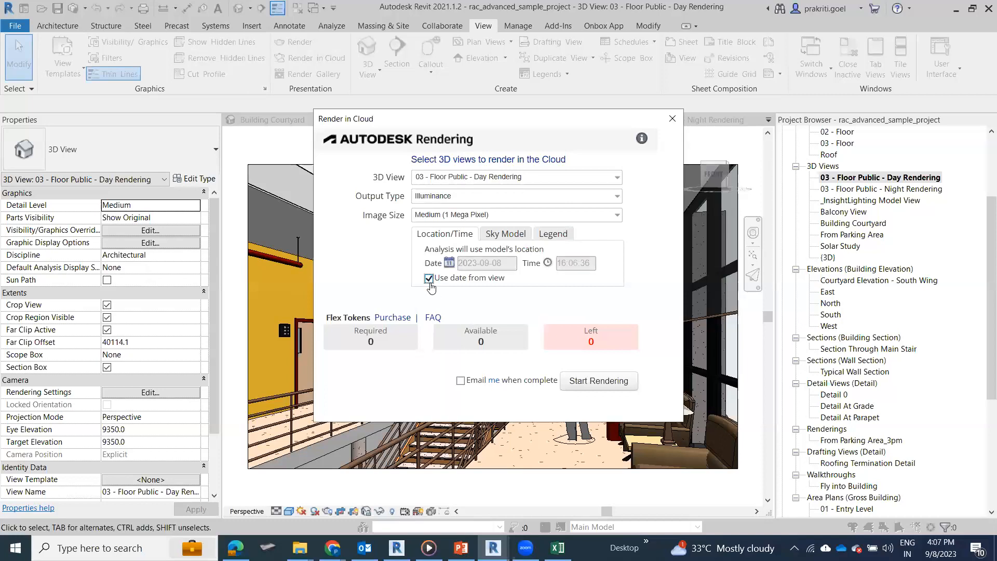
Step: Start the cloud rendering of the day rendering view and let its upload continue in the background
click(594, 387)
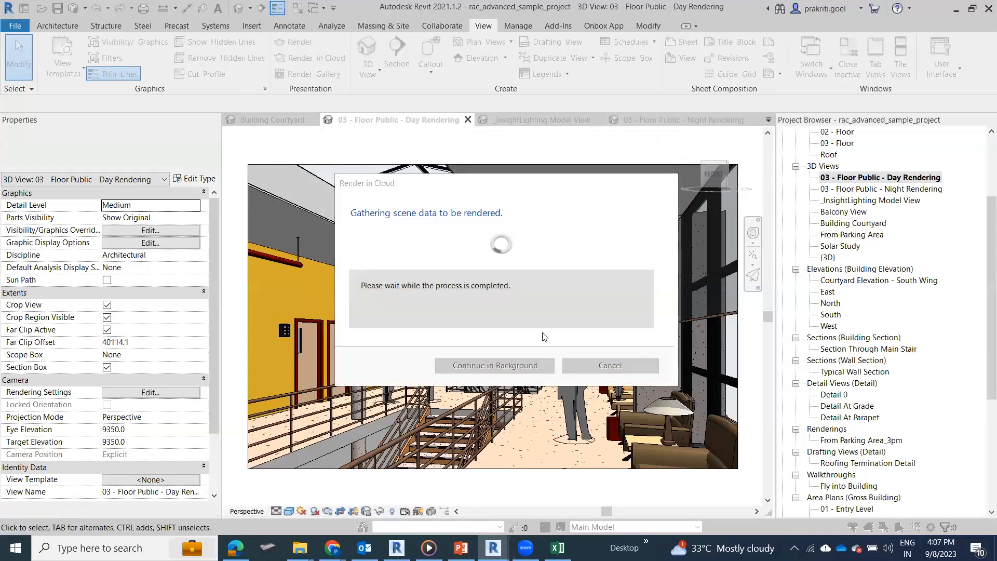
click(542, 332)
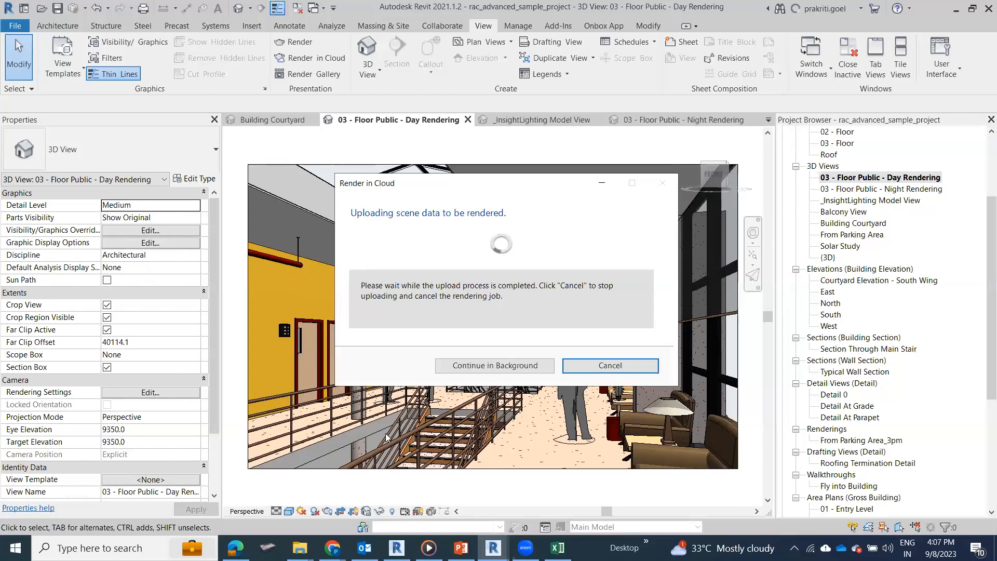
click(488, 367)
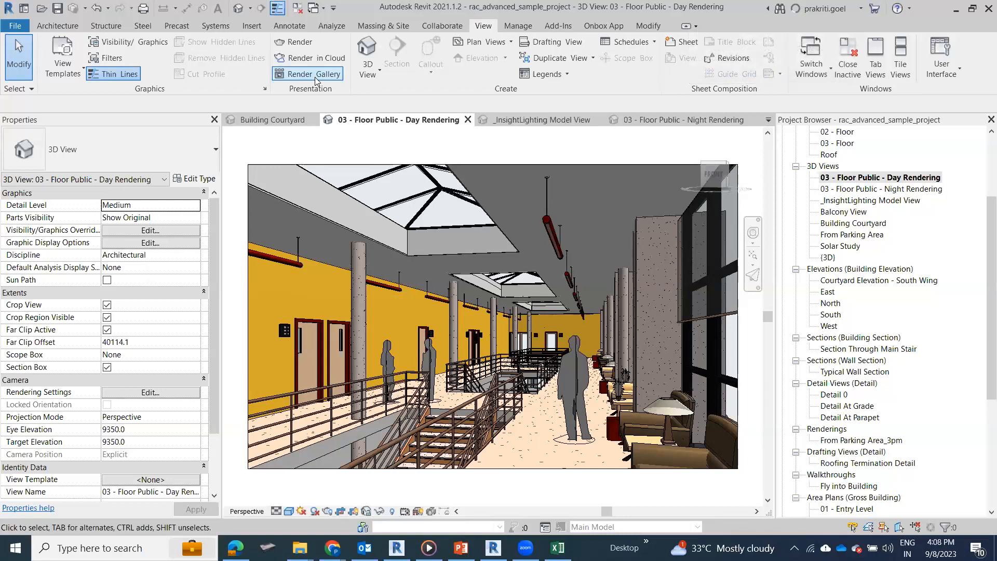
Step: Open the online render progress page from the Autodesk account and view the rac_advanced_sample_project.rvt renderings
click(817, 10)
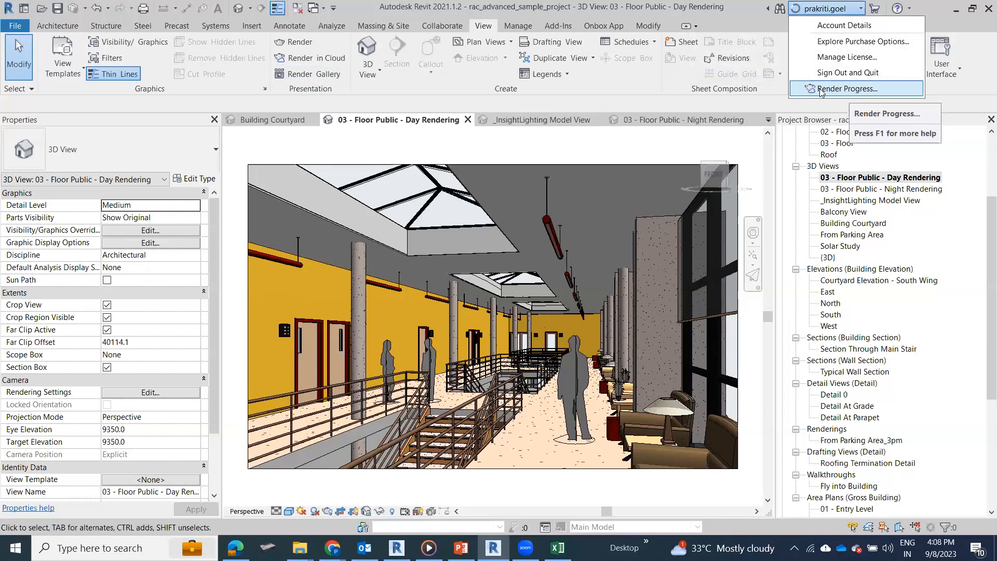
click(846, 89)
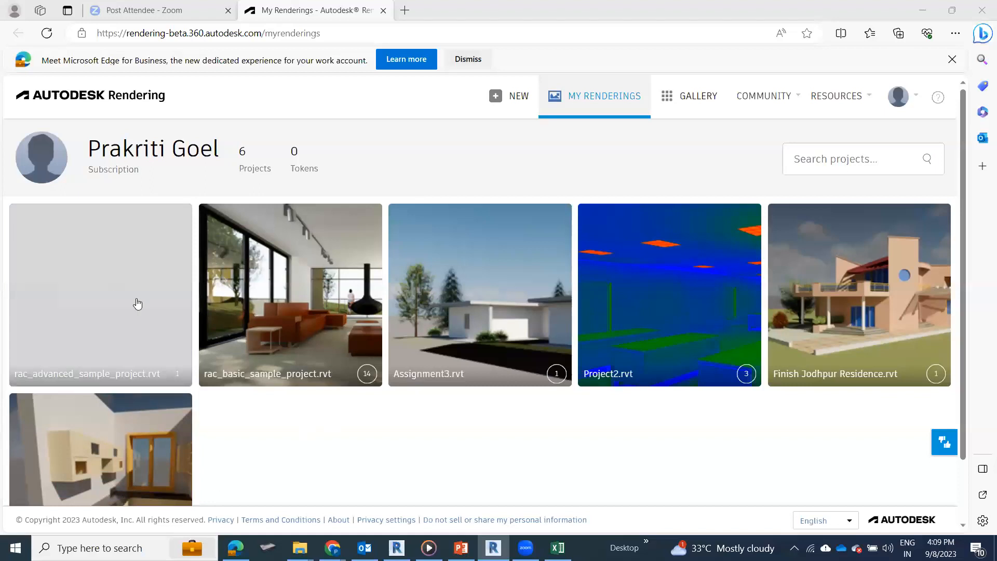
click(115, 309)
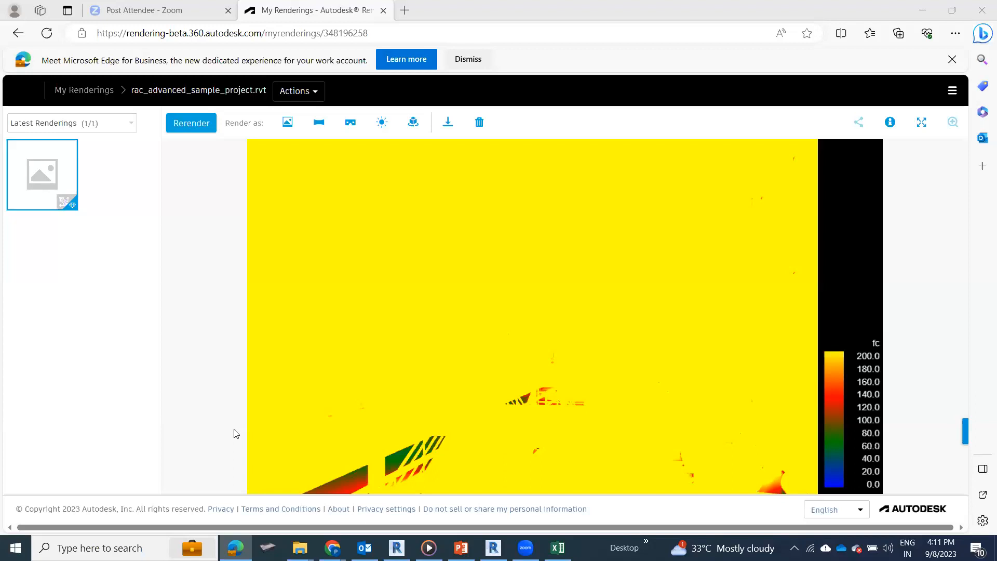
Step: Check the Latest Renderings filter and select the 03 - Floor Public - Day Rendering thumbnail to inspect its result
click(63, 125)
click(73, 166)
click(68, 123)
click(19, 184)
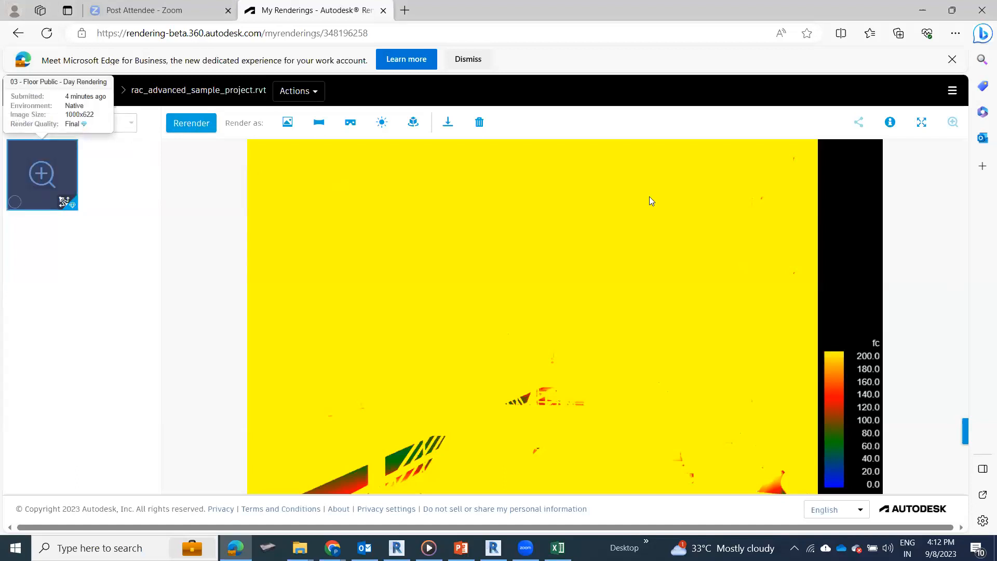
Step: Return to the My Renderings overview and open Project2.rvt to view its illuminance rendering
click(18, 33)
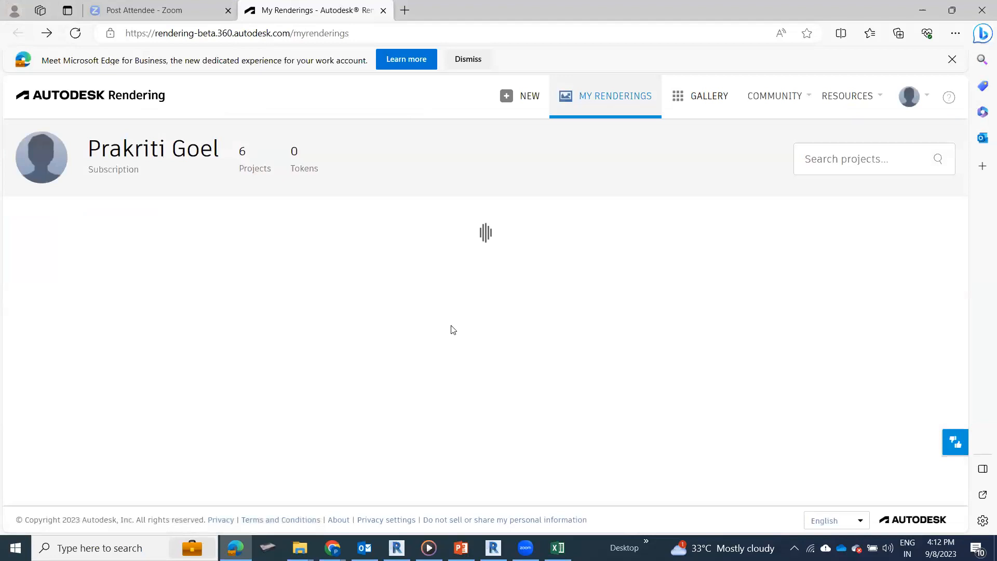
mouse_move(623, 314)
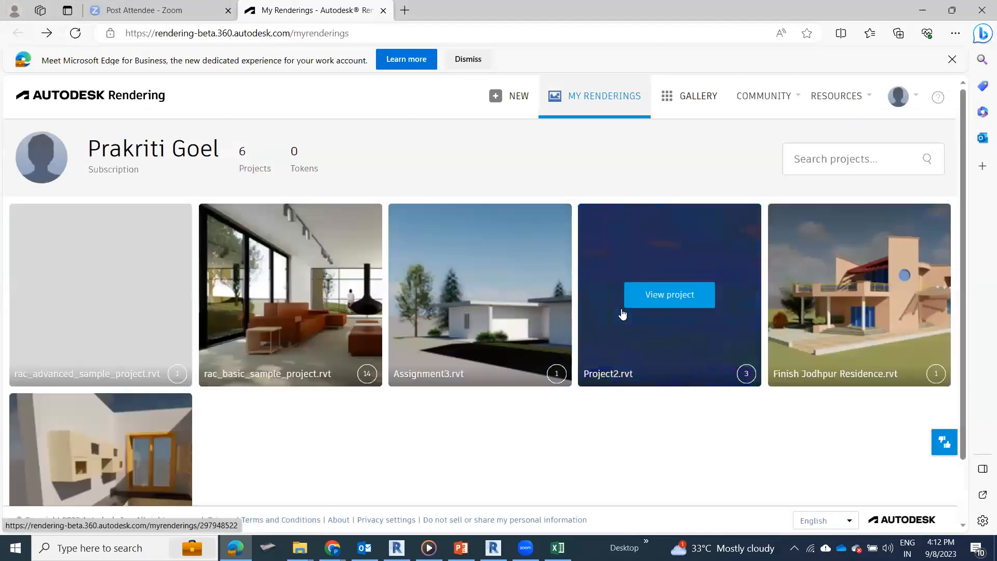
click(663, 286)
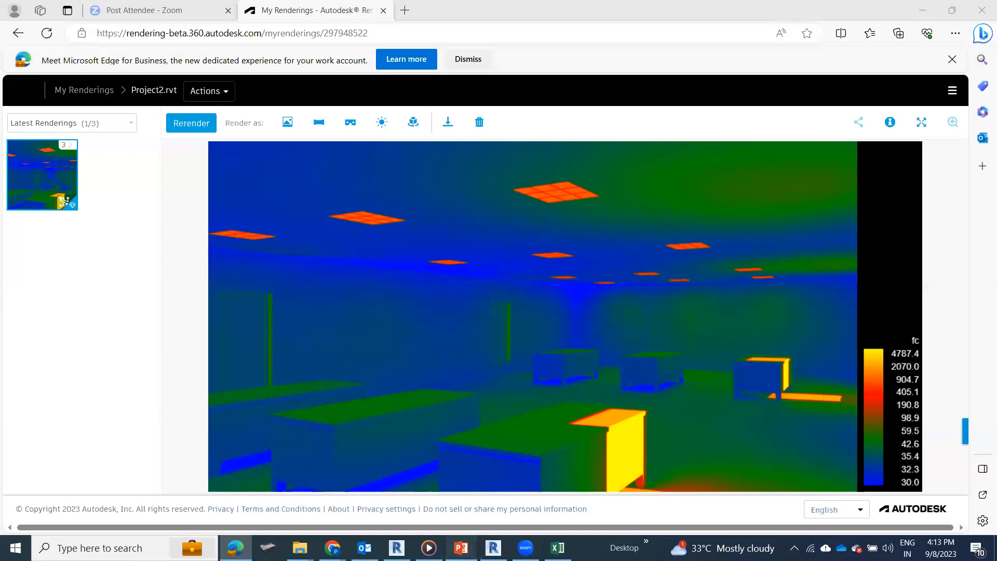
Step: Switch to PowerPoint and end the slide show, then view the Main Model Solar Study video in Media Player and return to the presentation
key(alt+Tab)
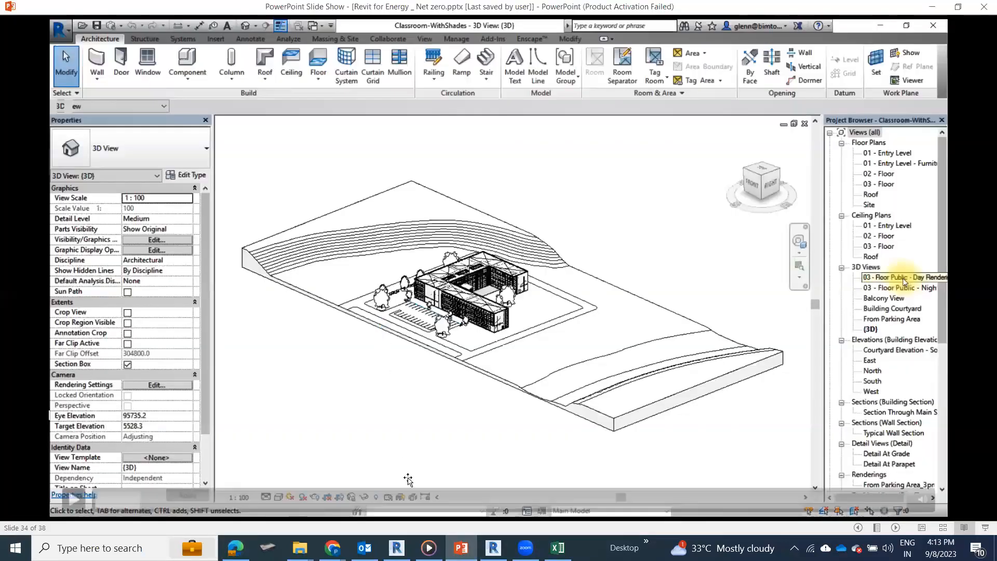
key(Escape)
key(Escape)
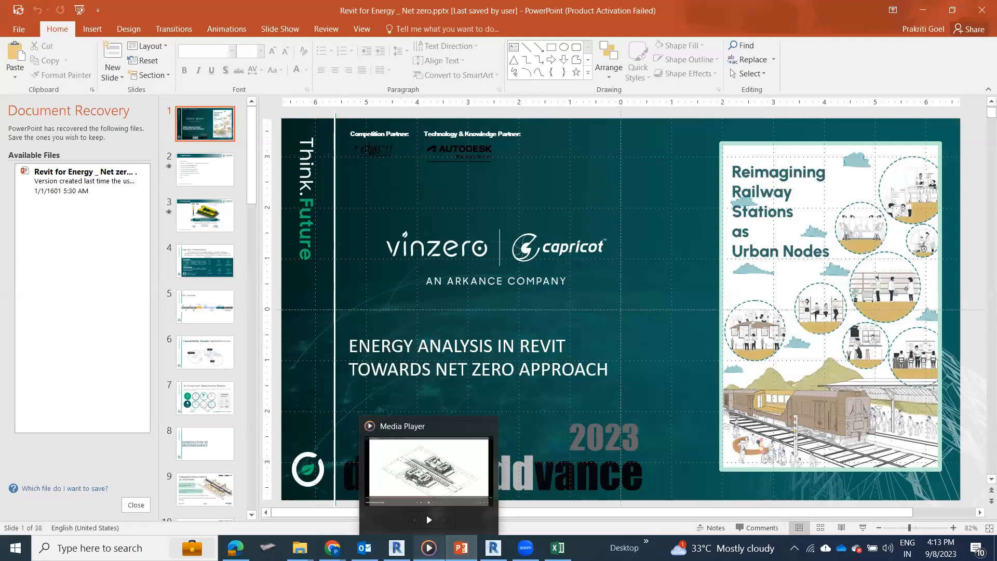
click(429, 548)
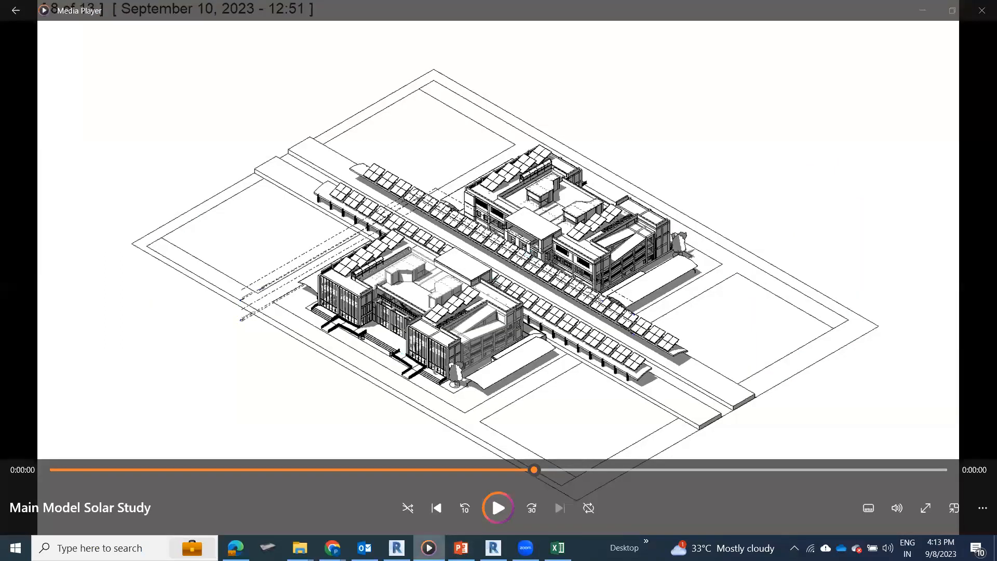
key(alt+Tab)
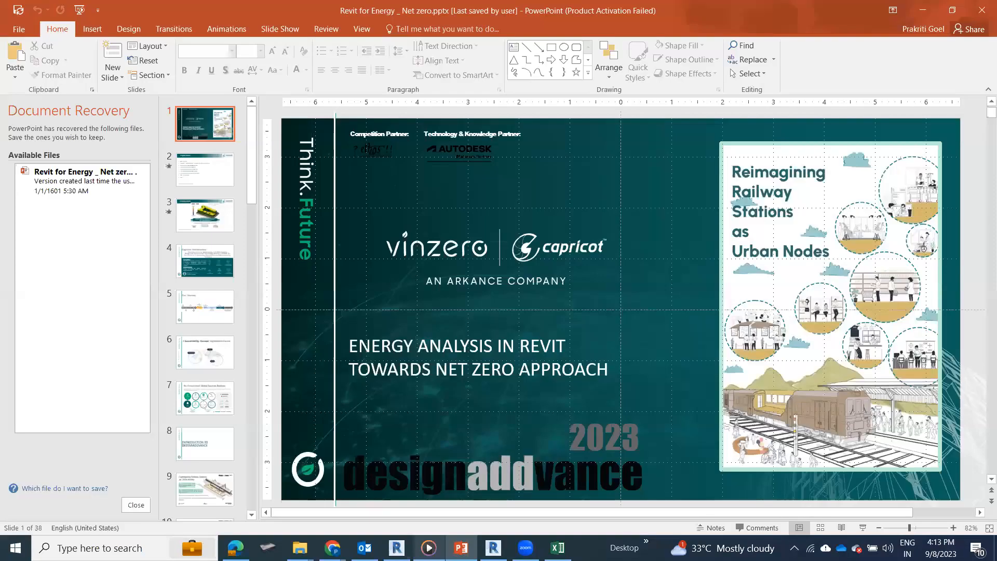